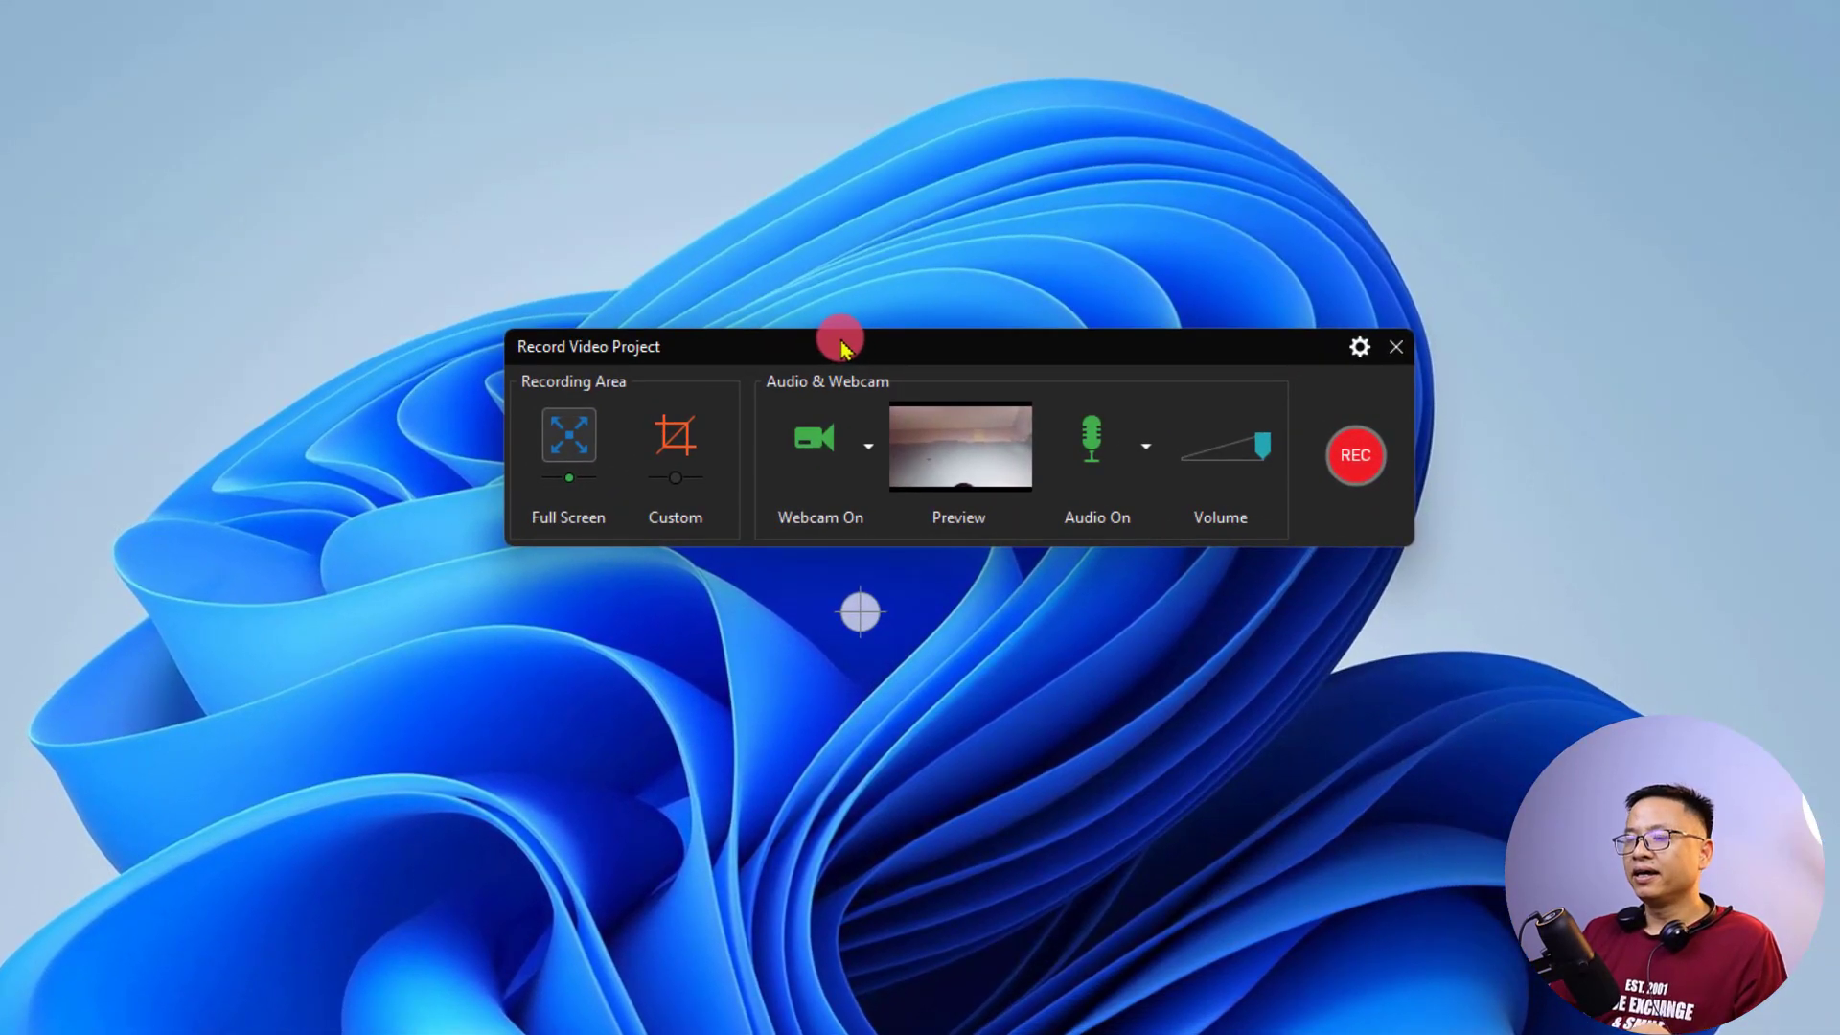
- Examine the custom recording area's size and application-lock options, and return the recording area to Full Screen
drag(844, 347, 595, 140)
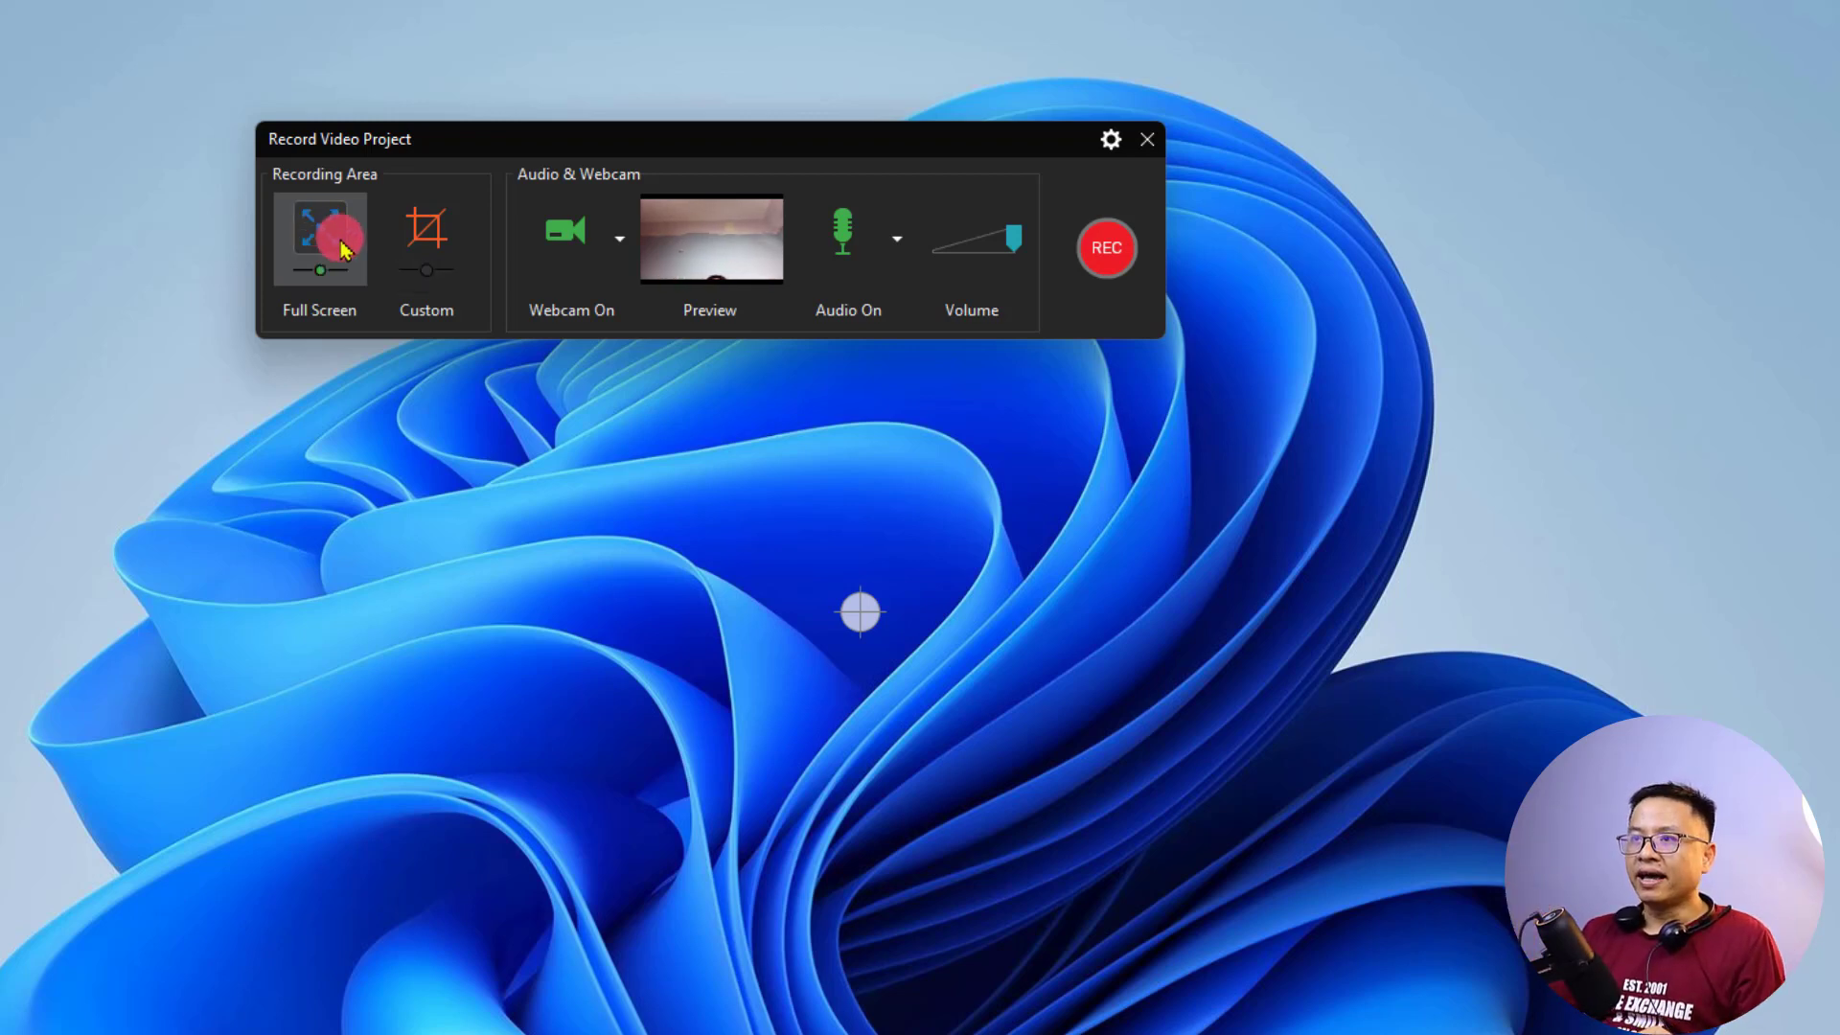
click(428, 227)
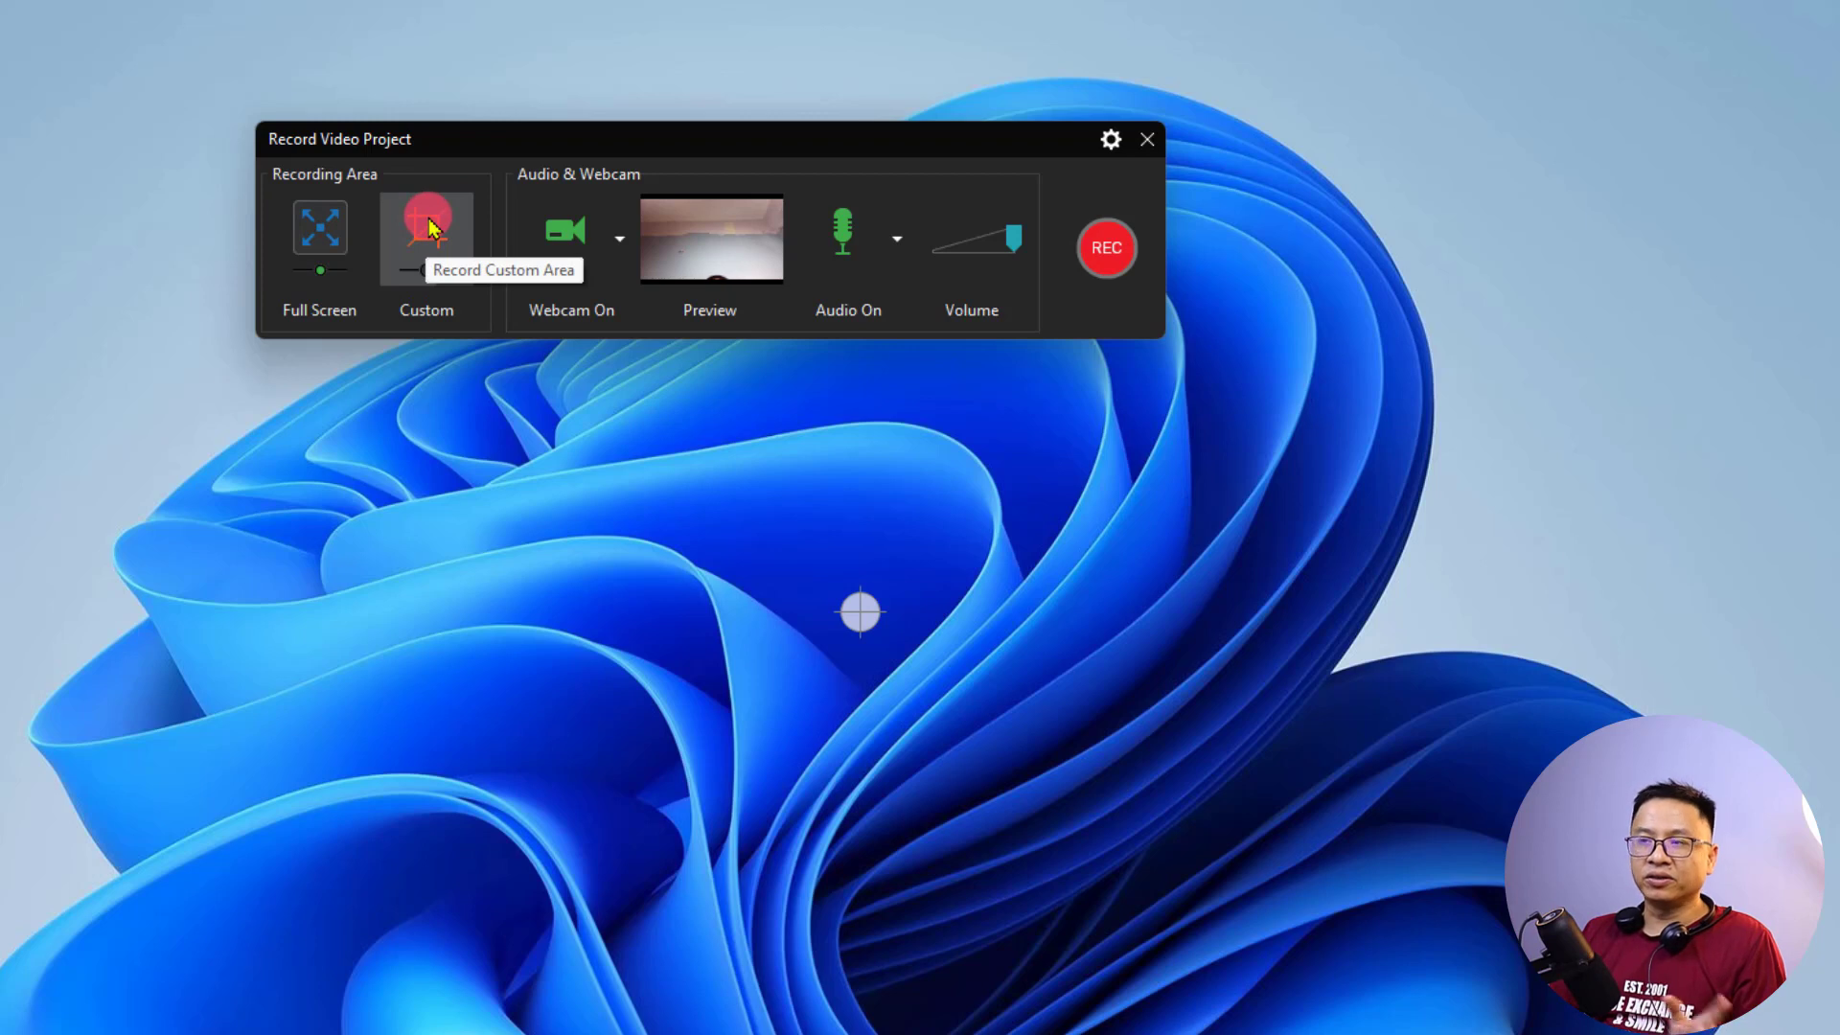
click(419, 230)
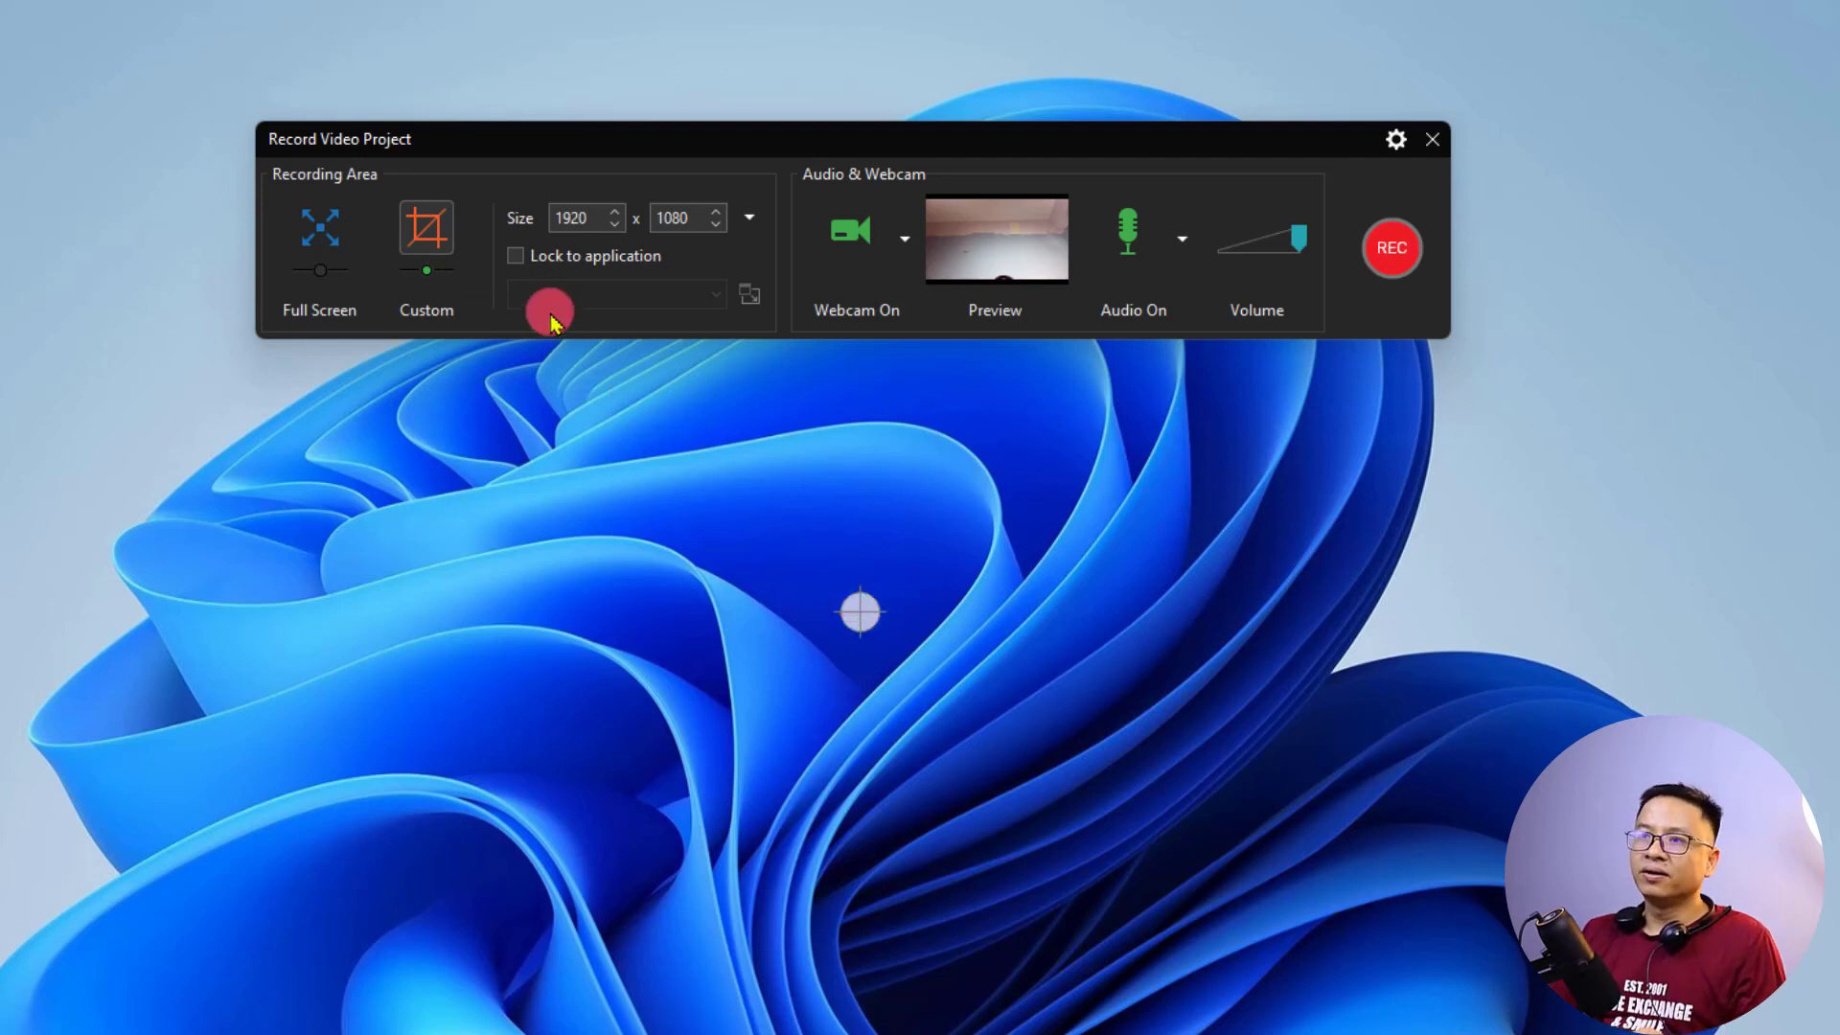
click(321, 232)
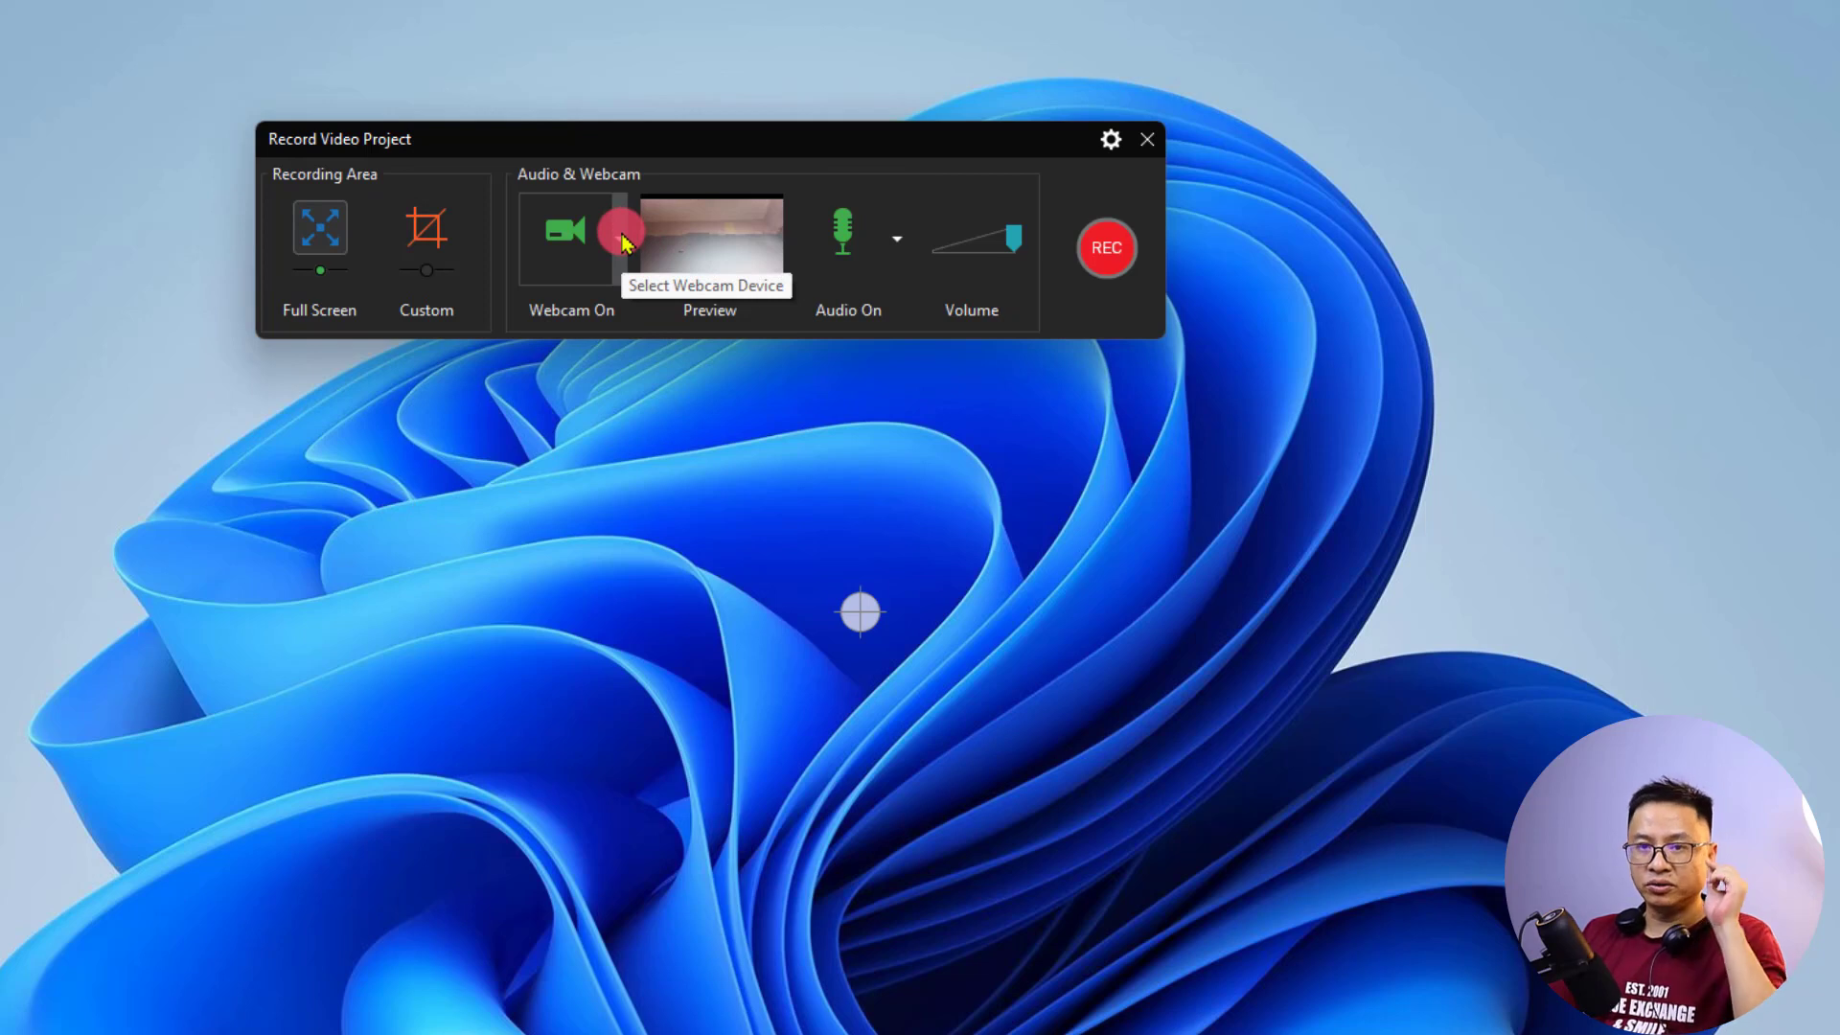
- Toggle the webcam off and turn it on again with Integrated Webcam as the device
click(624, 242)
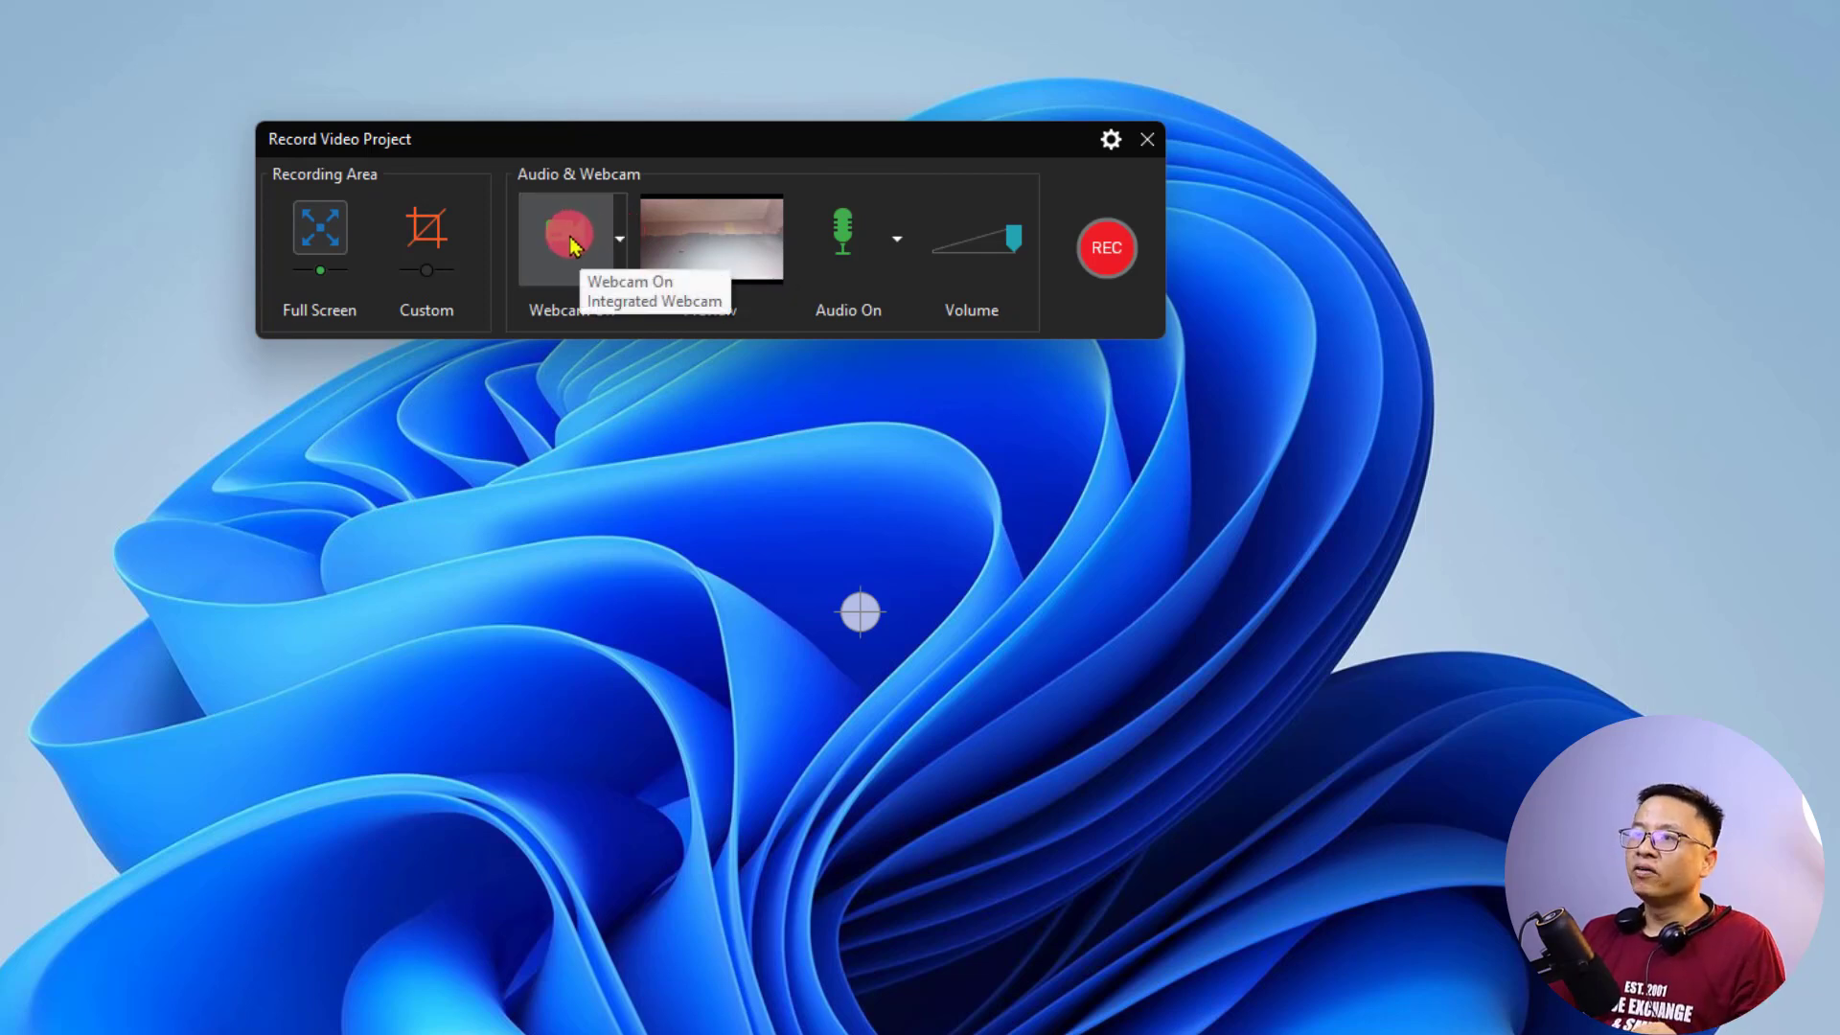
click(565, 232)
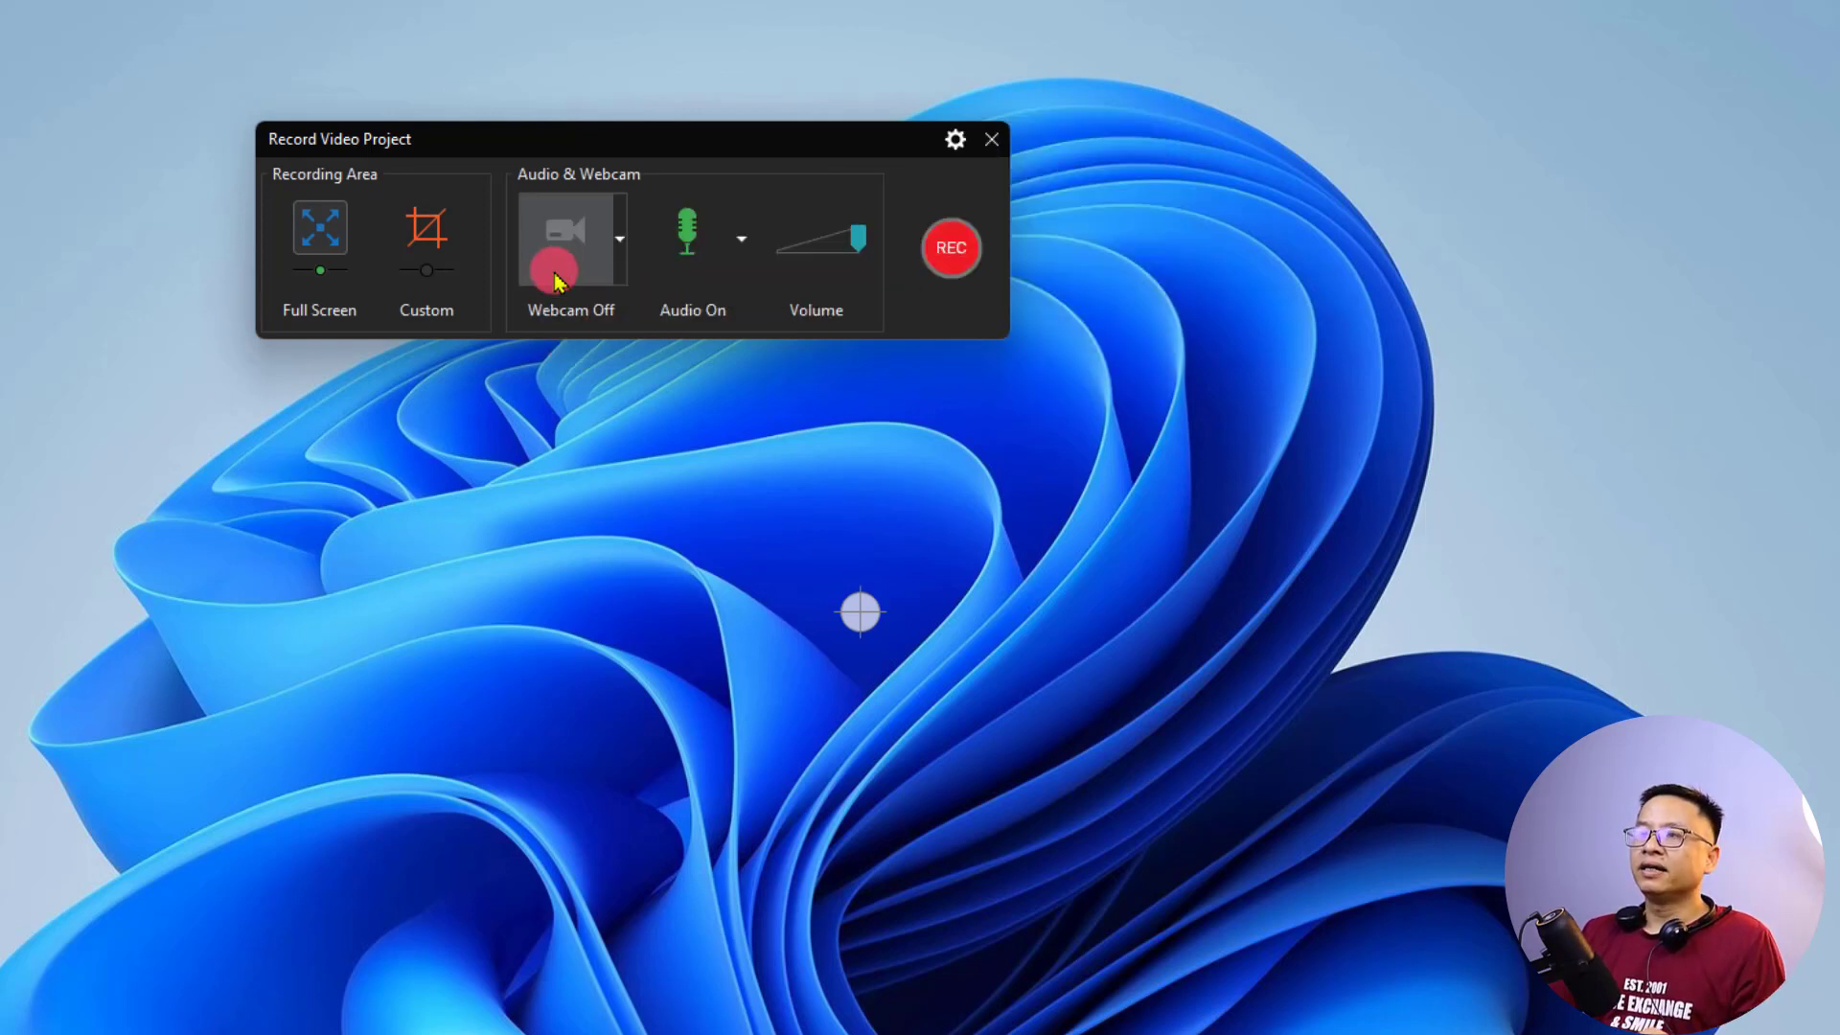
click(620, 252)
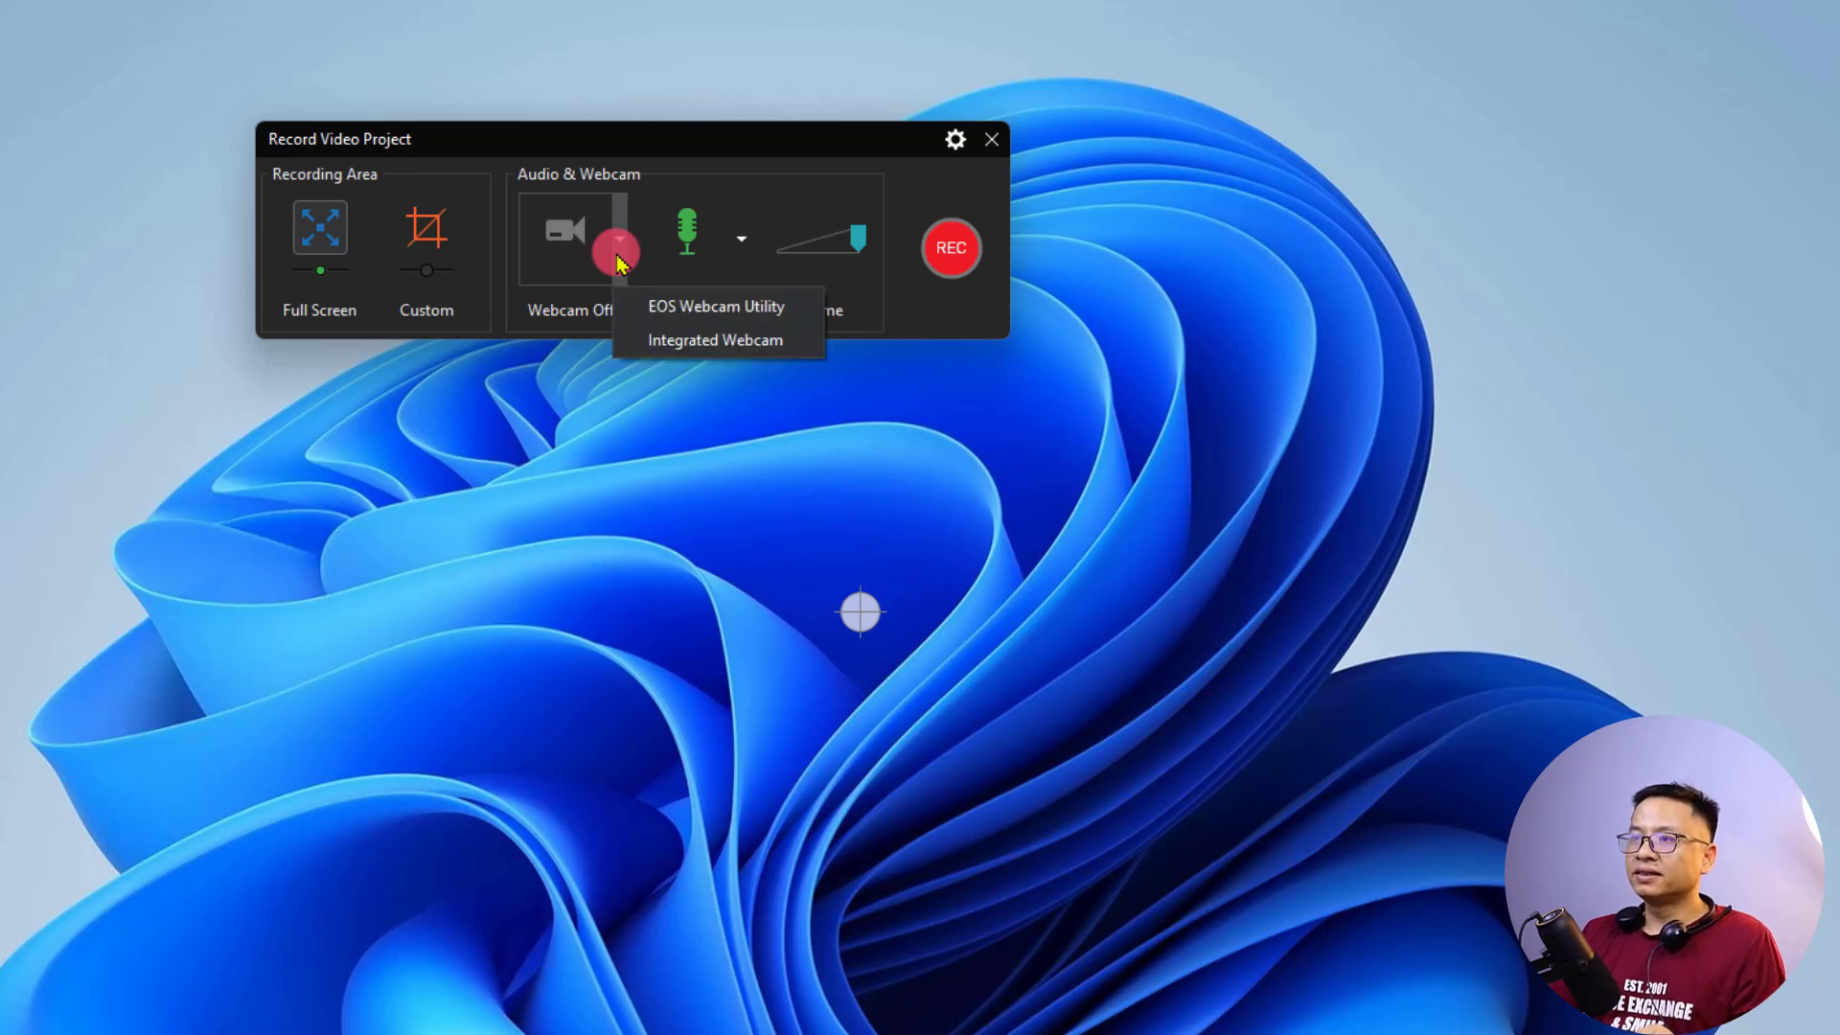
click(679, 314)
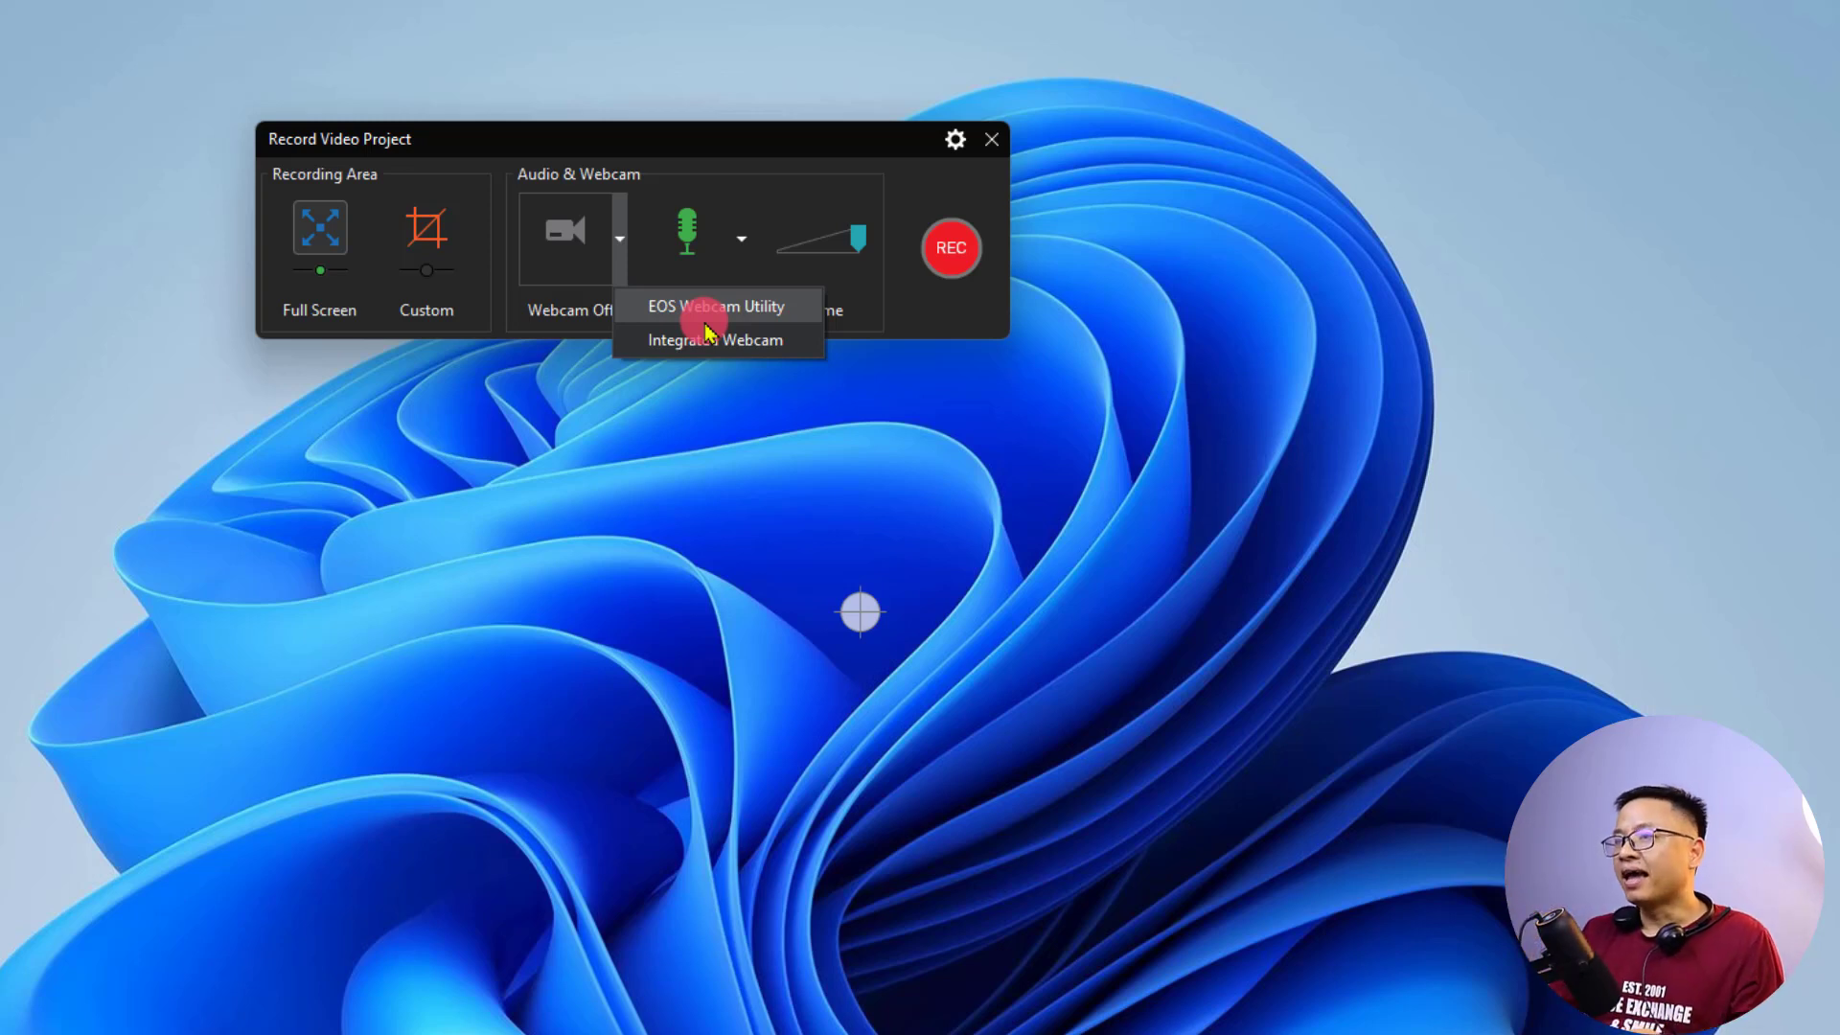
click(709, 345)
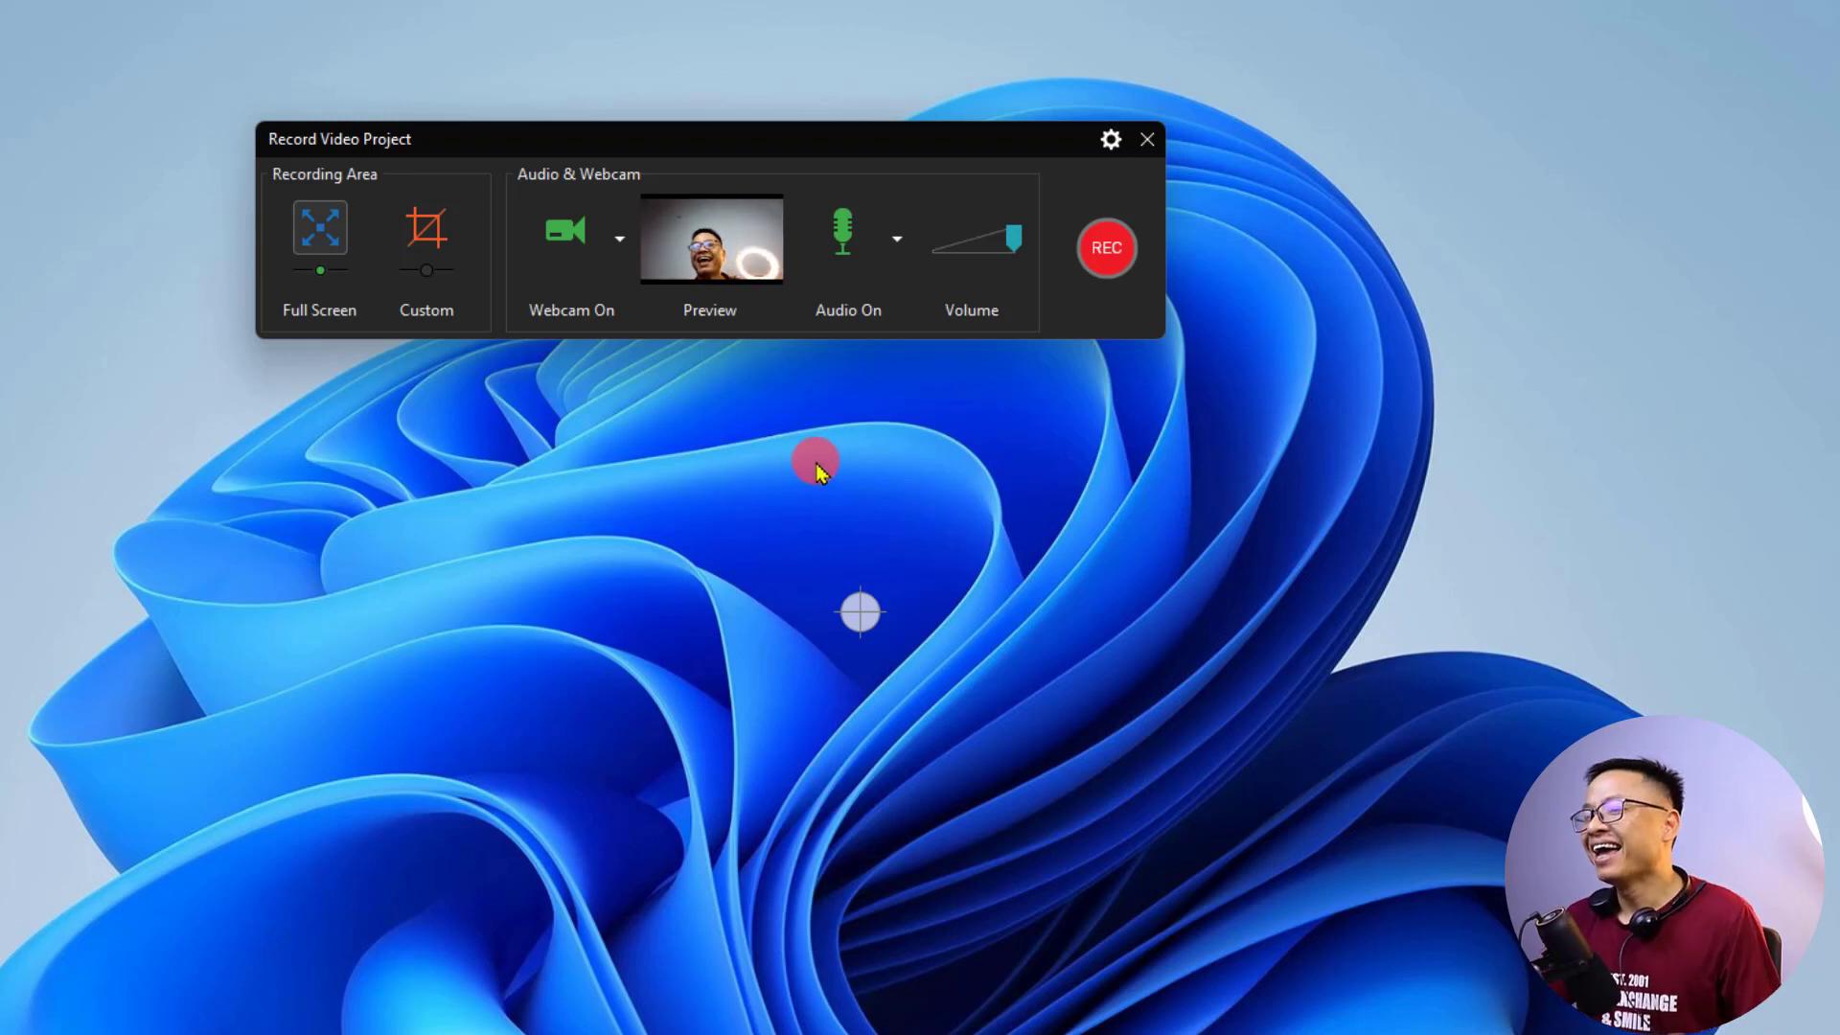
- Enable audio recording from Microphone (Thronmax MDrill One Pro) and slightly lower its recording volume
click(845, 240)
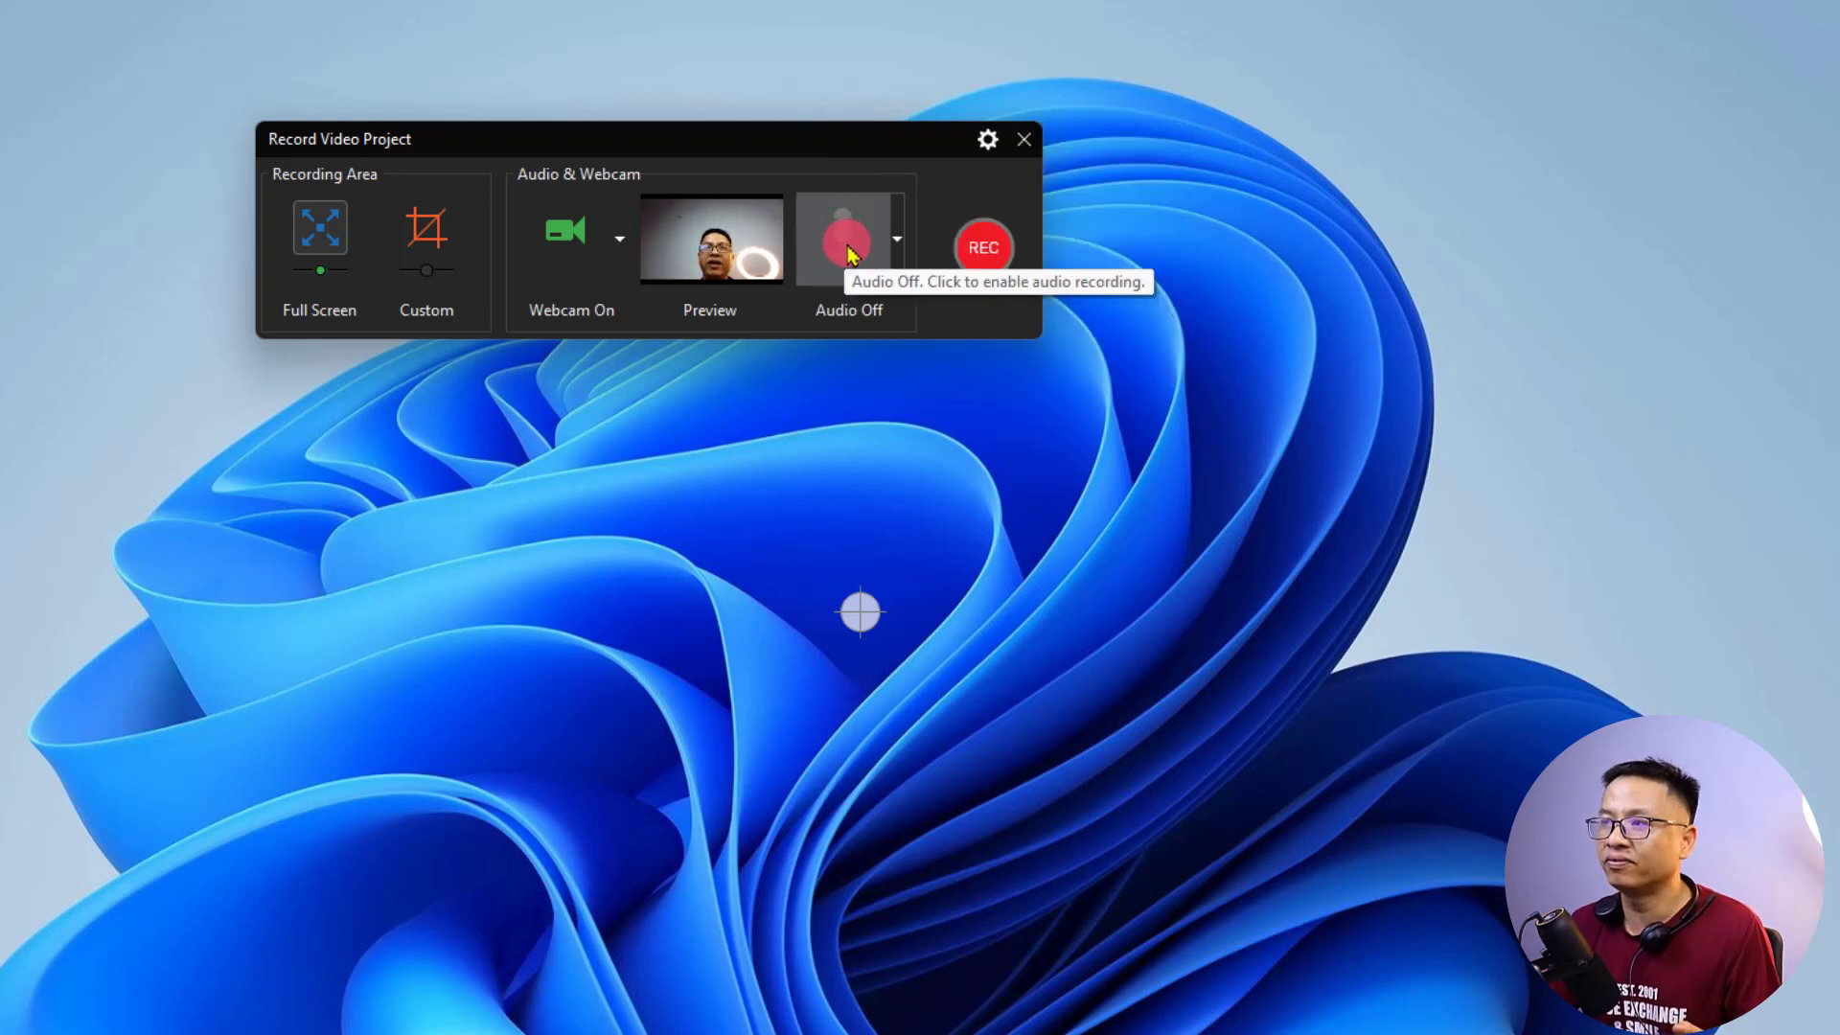
click(898, 245)
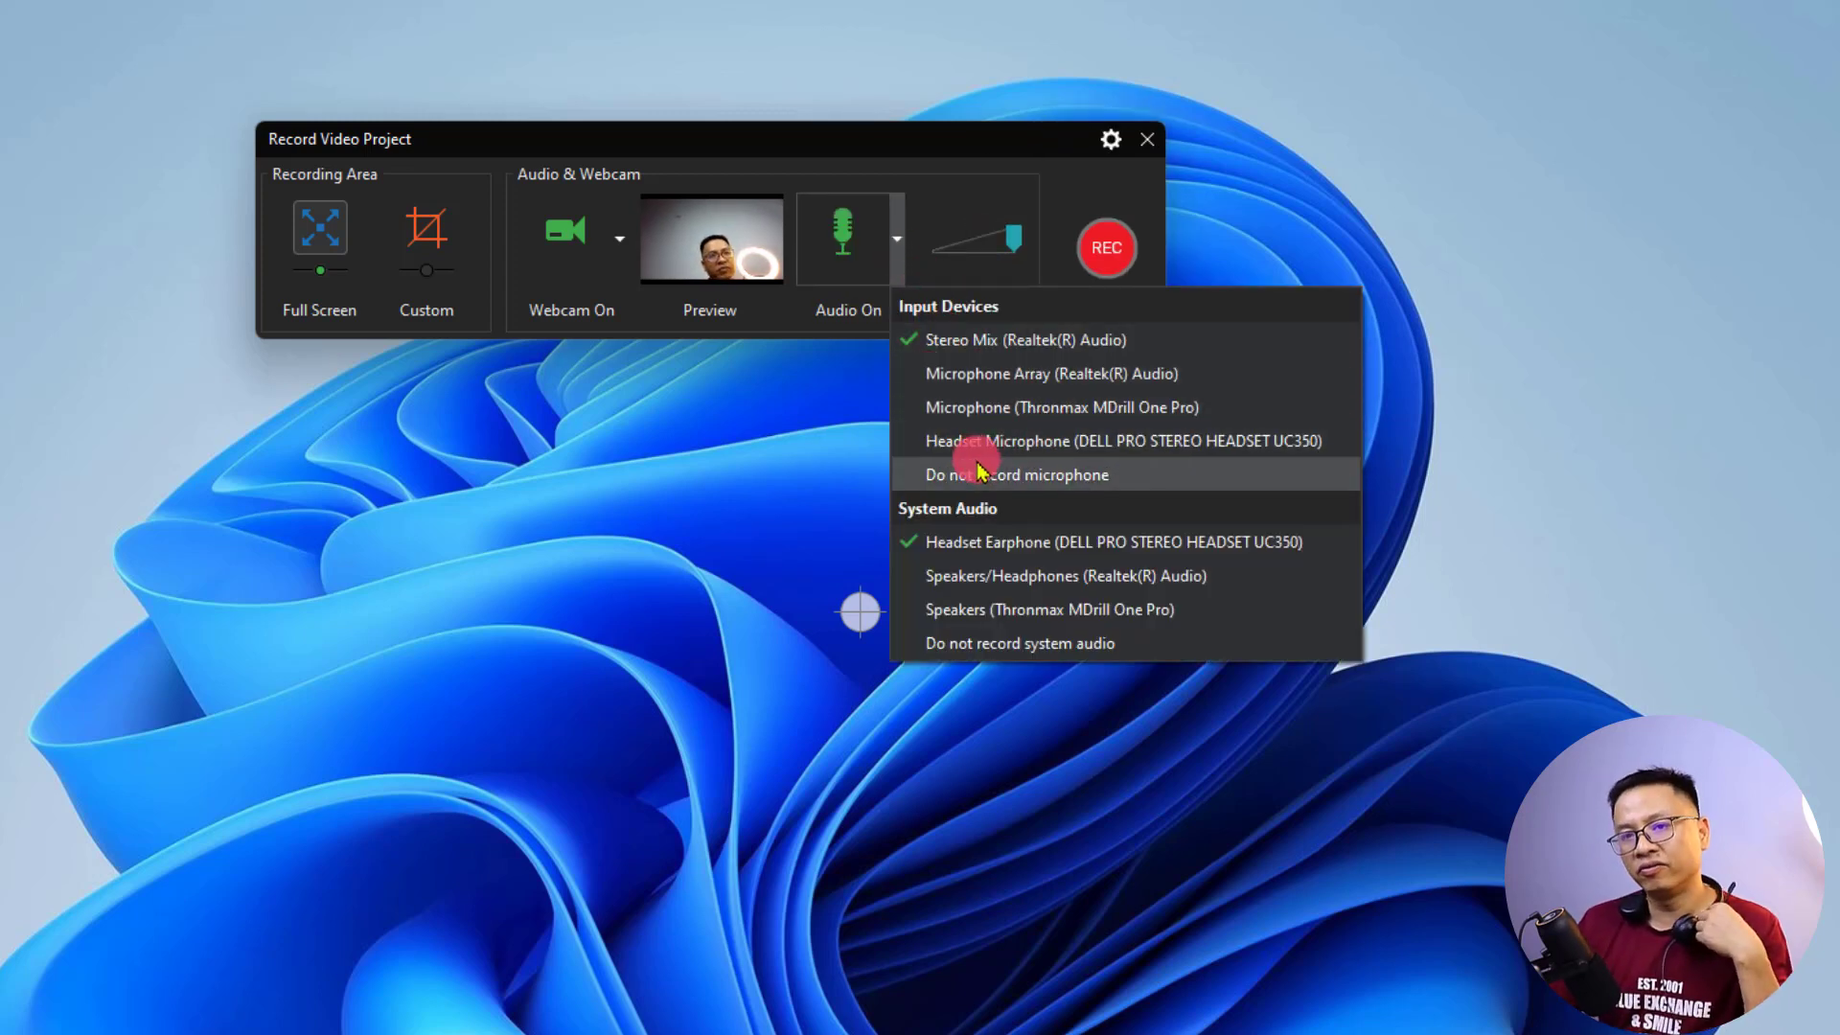
click(966, 409)
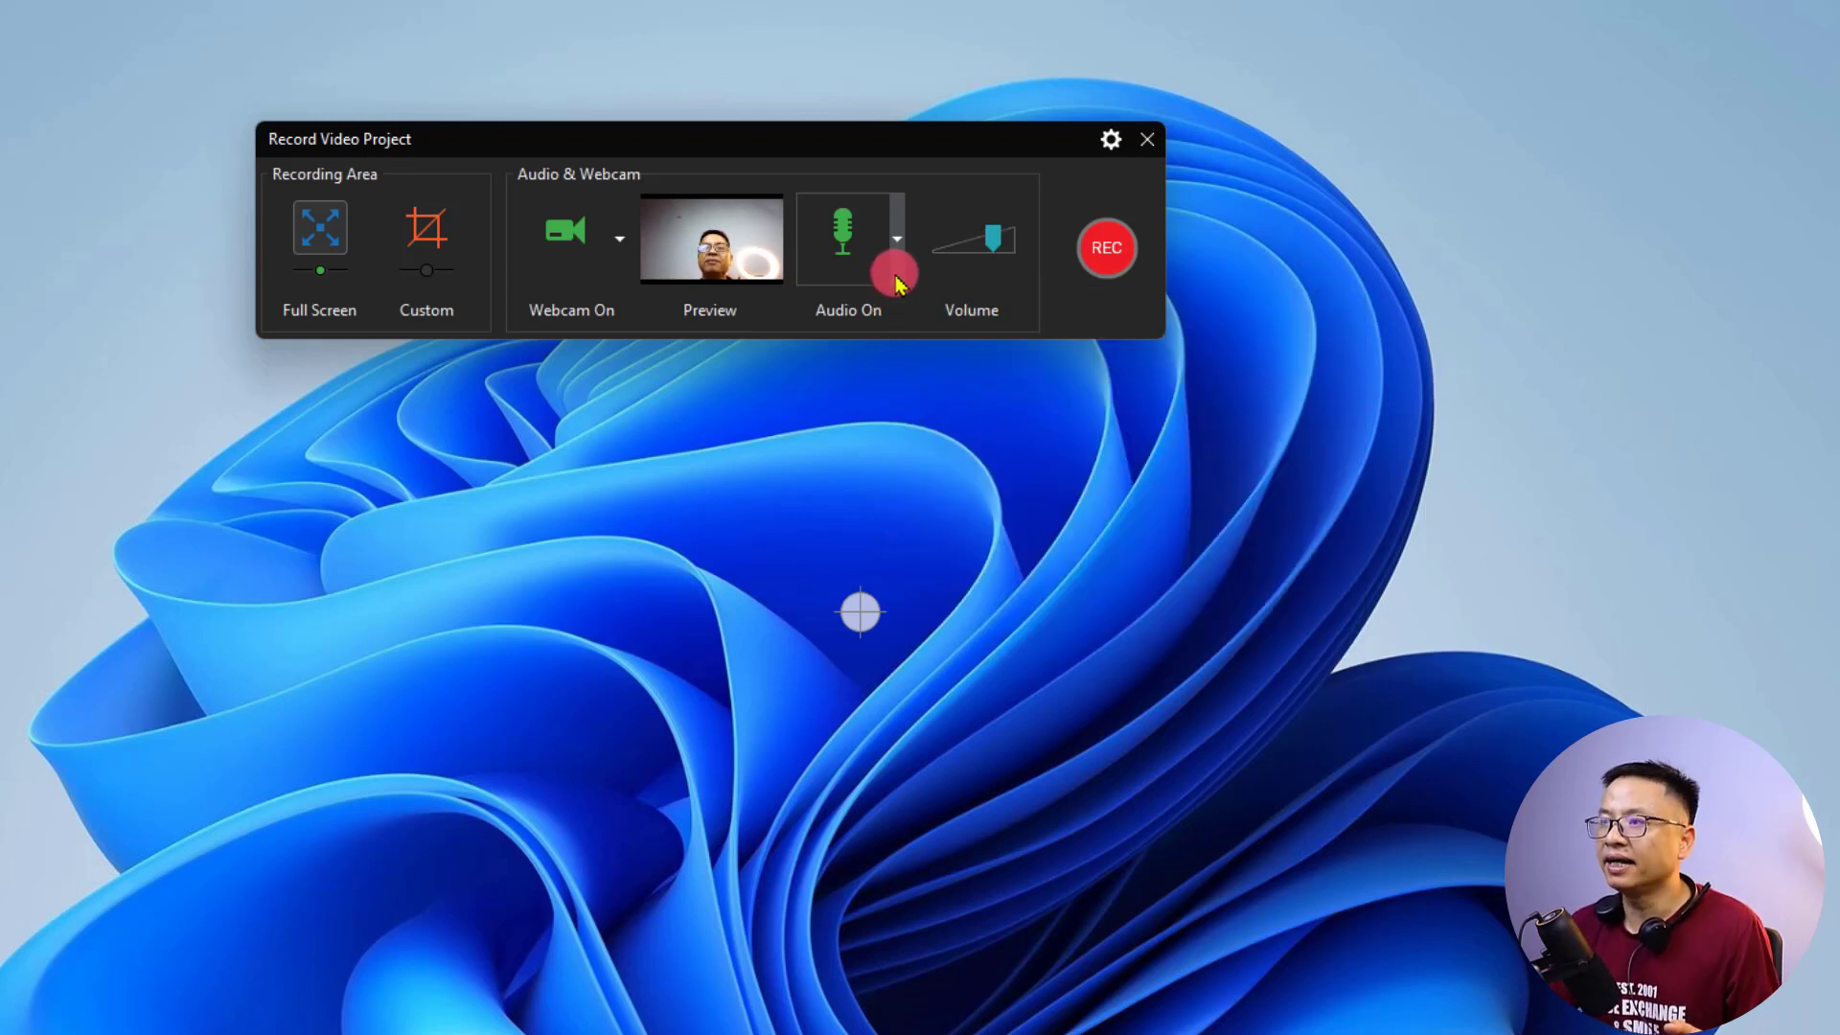
click(899, 336)
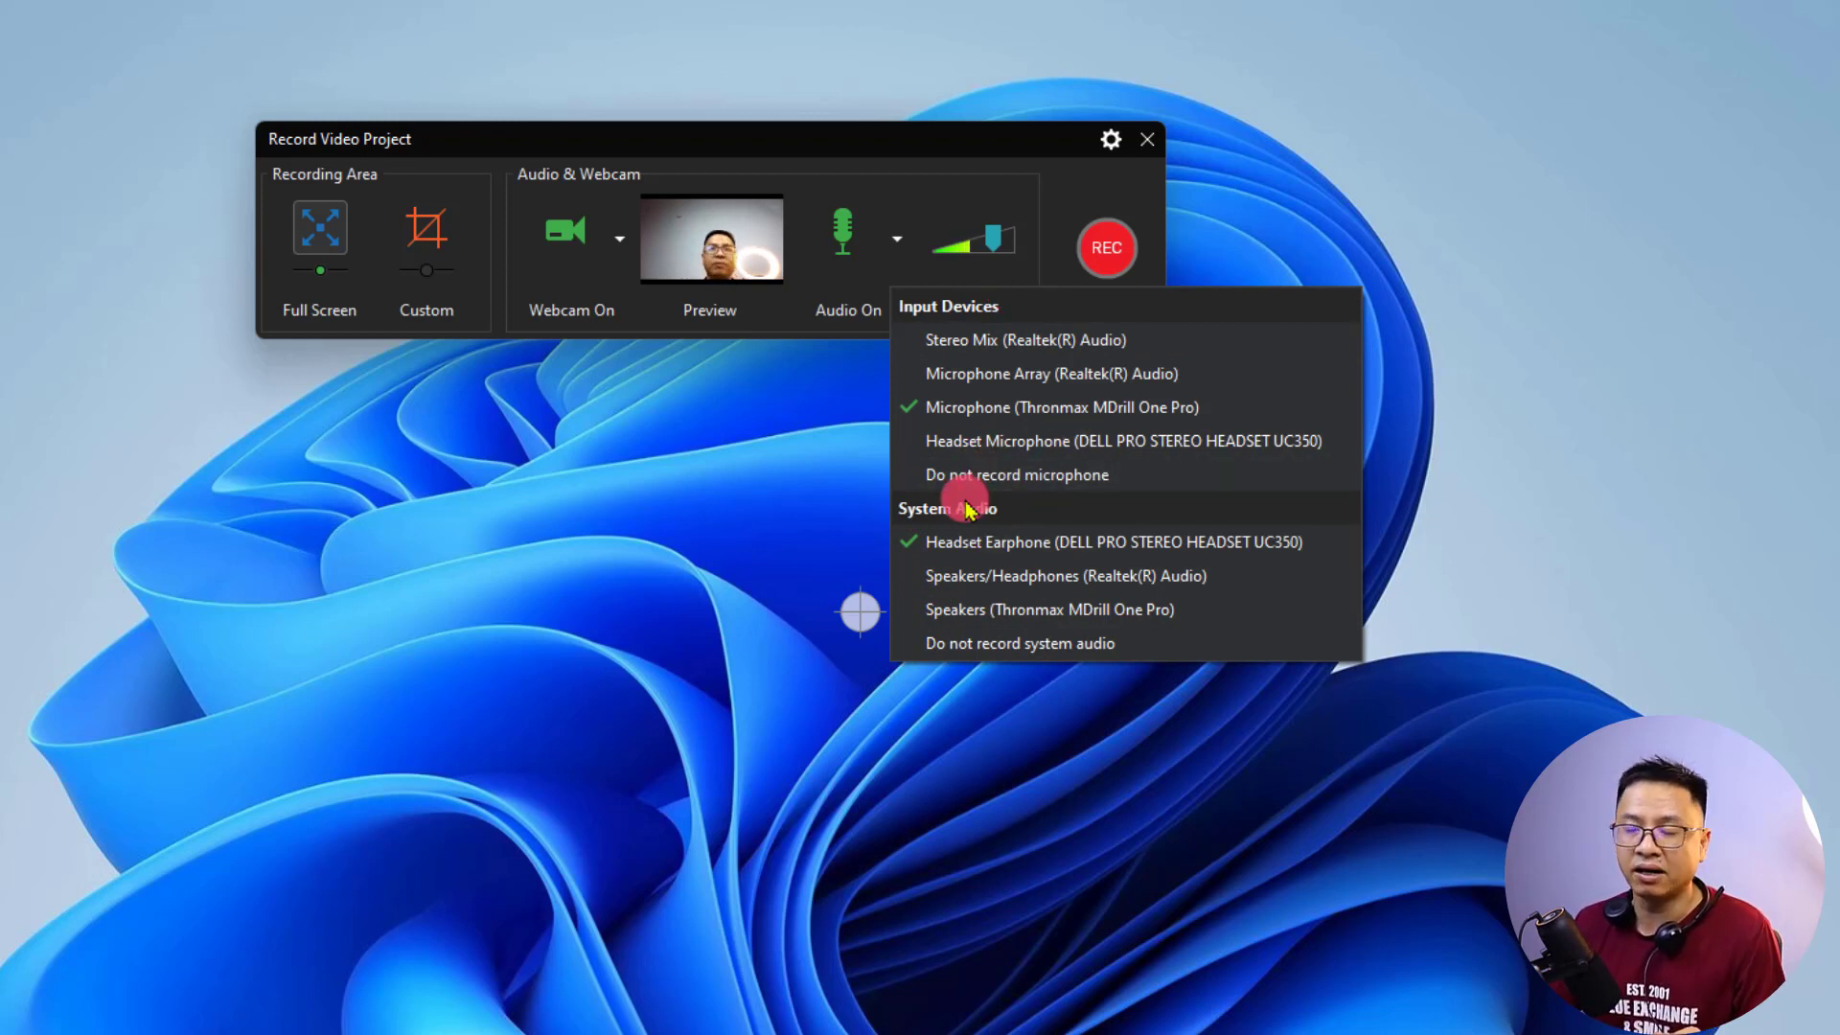
click(994, 240)
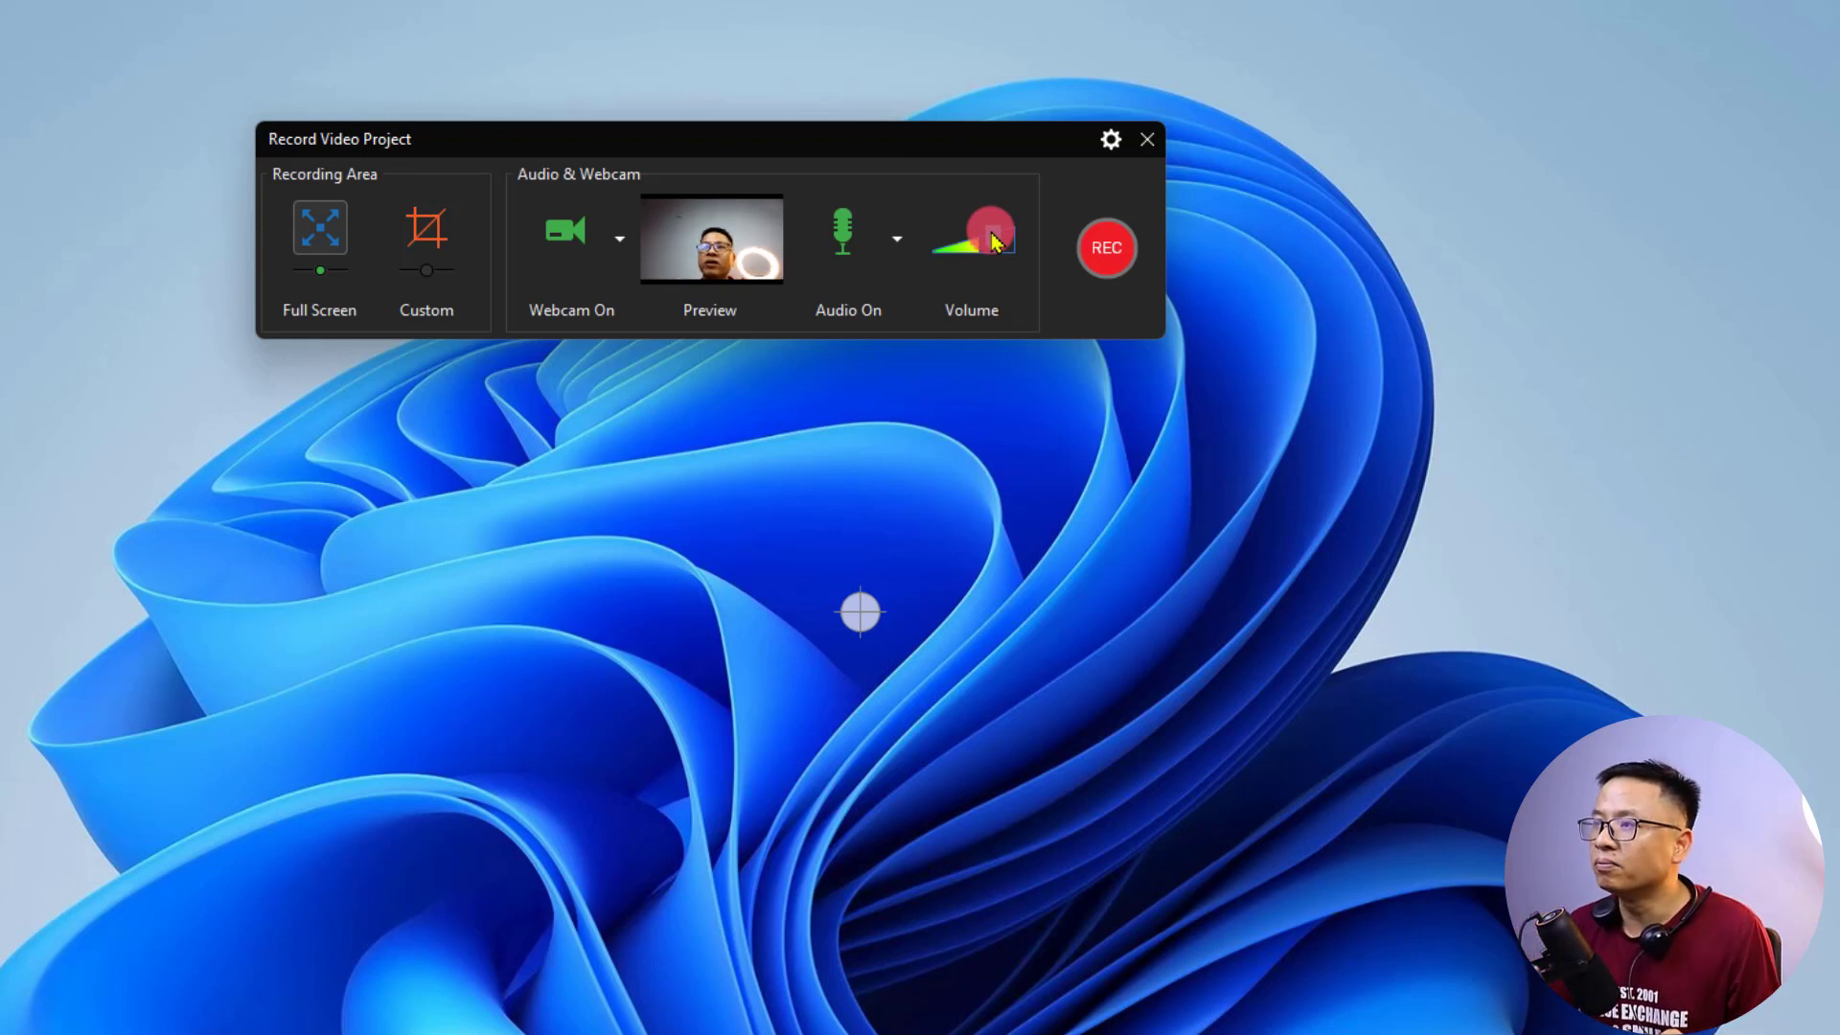
drag(991, 233, 986, 273)
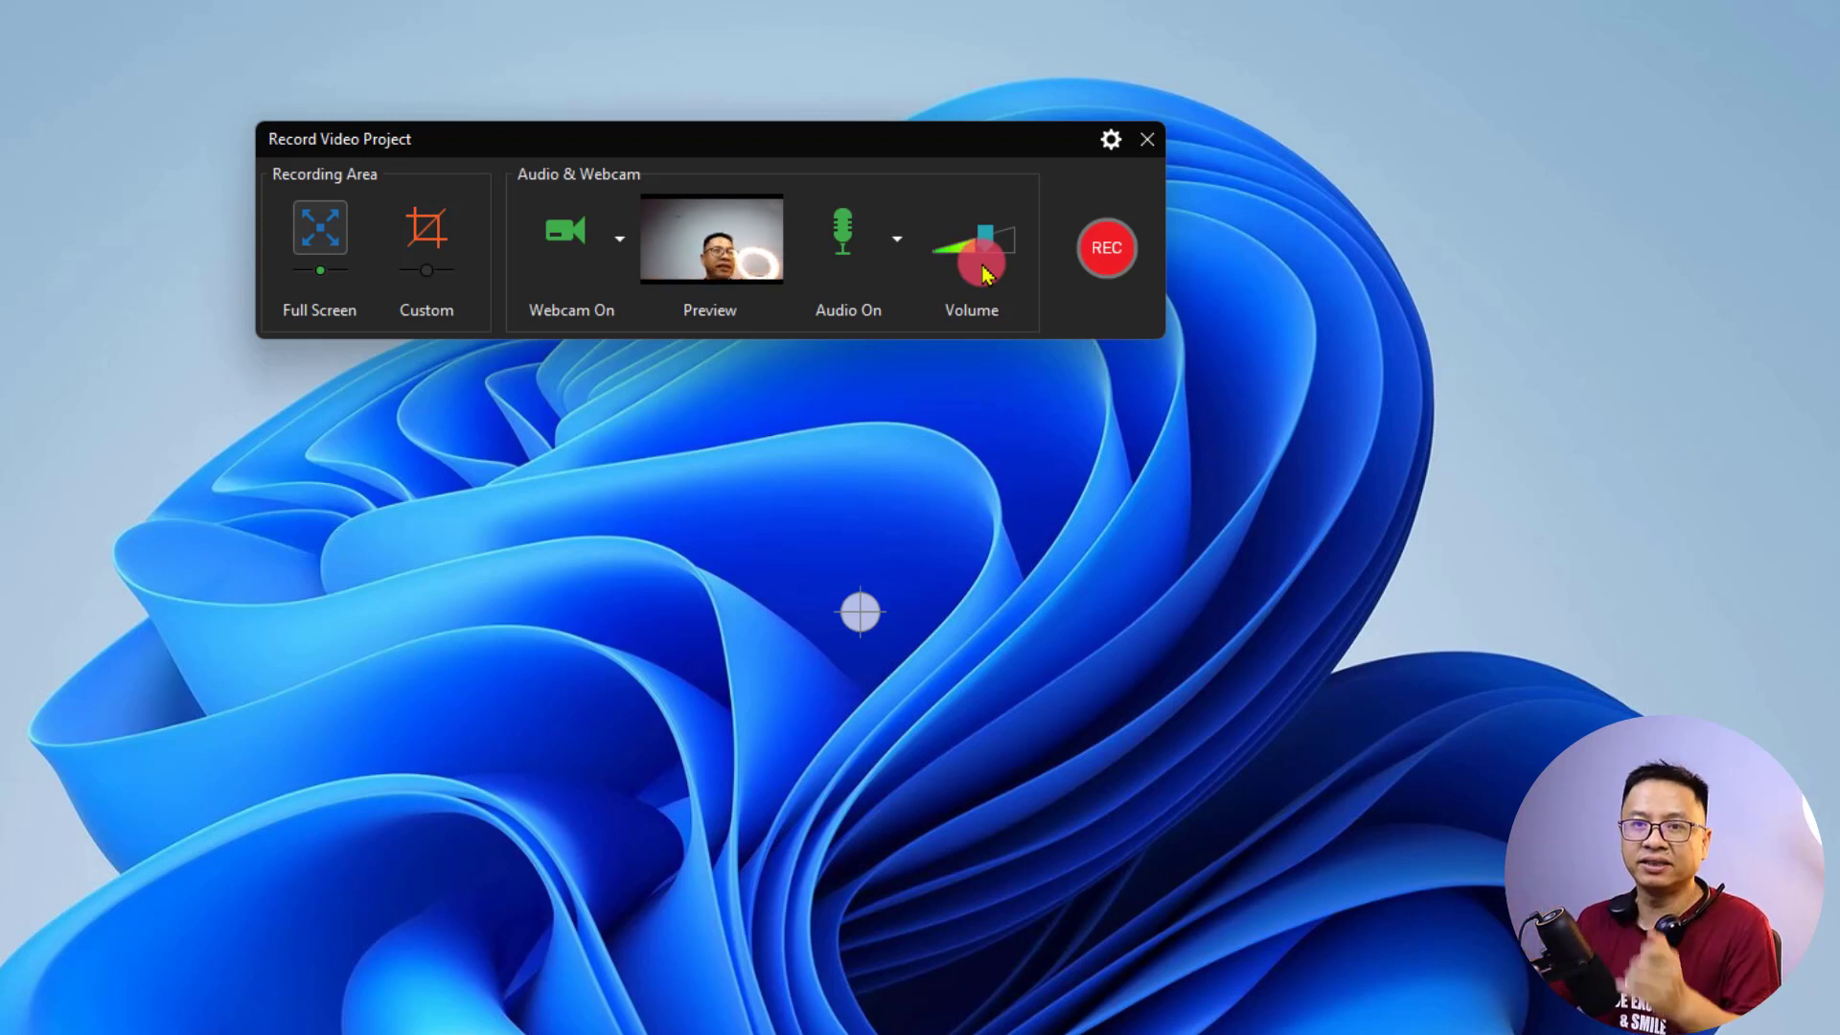
- Review the audio and video, cursor and hotkey options in the recording settings
click(1112, 140)
click(1128, 188)
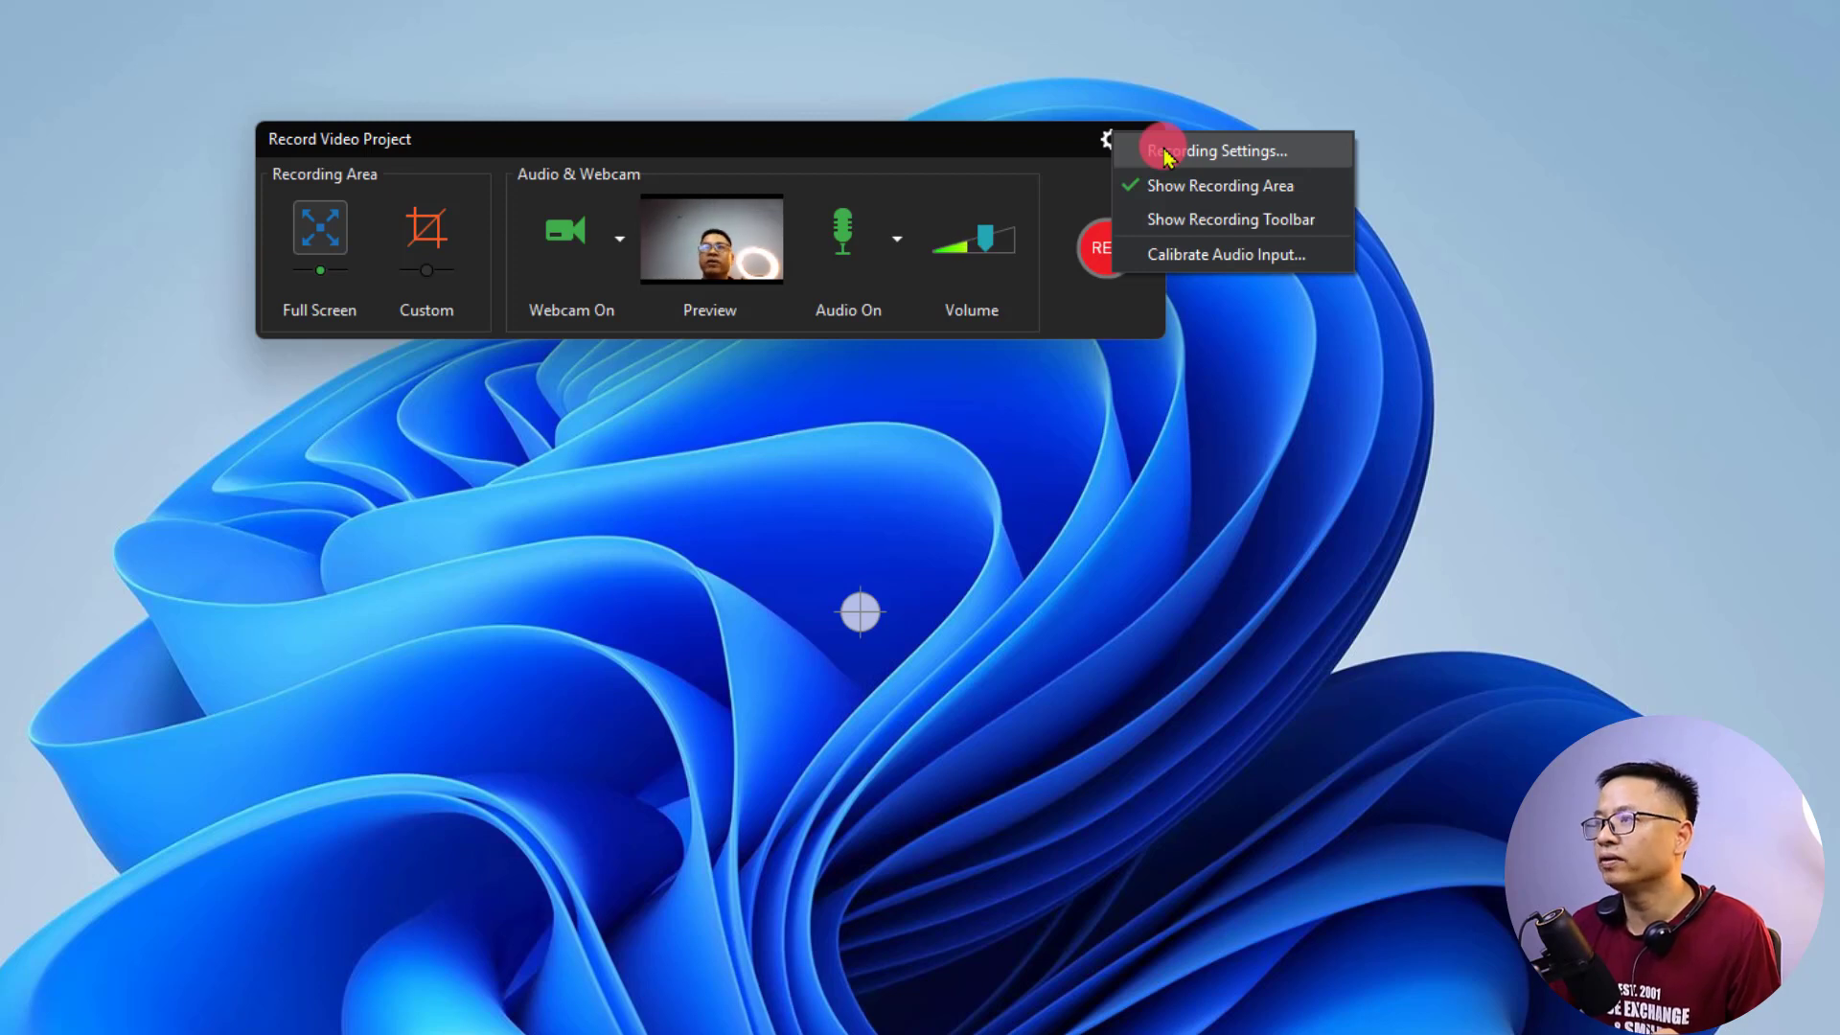
click(1167, 154)
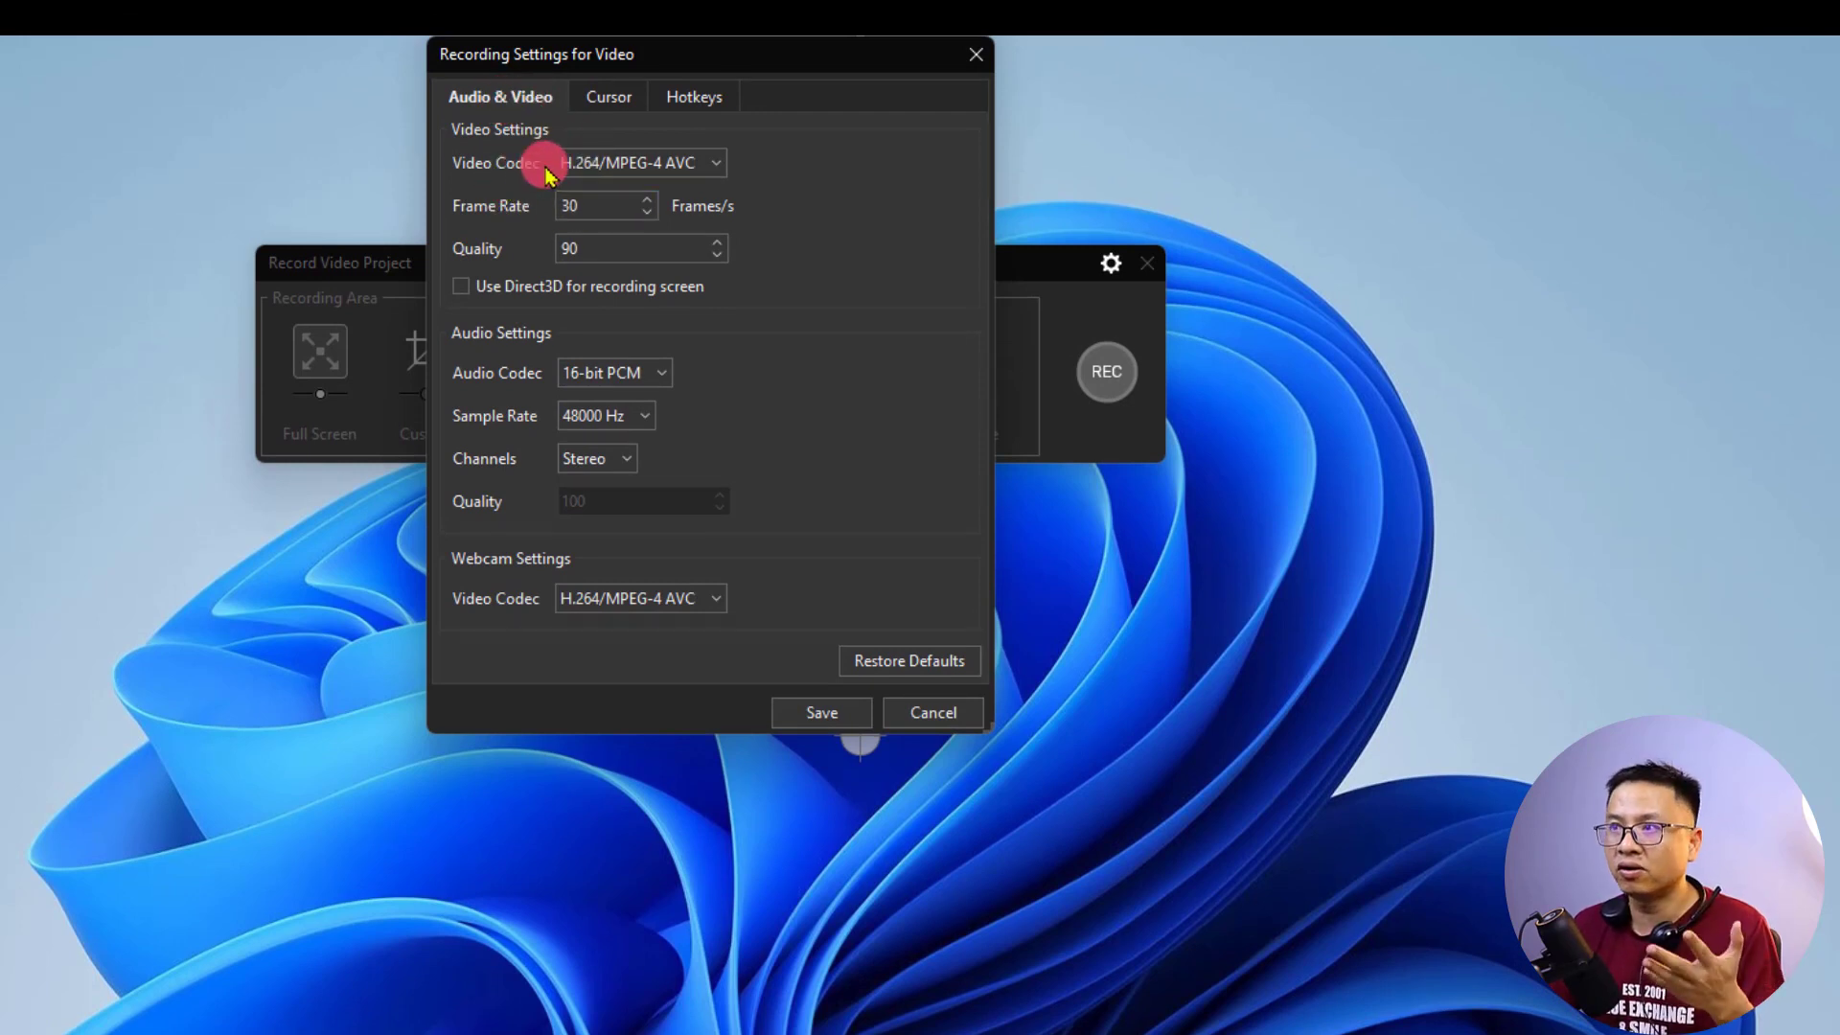
click(607, 201)
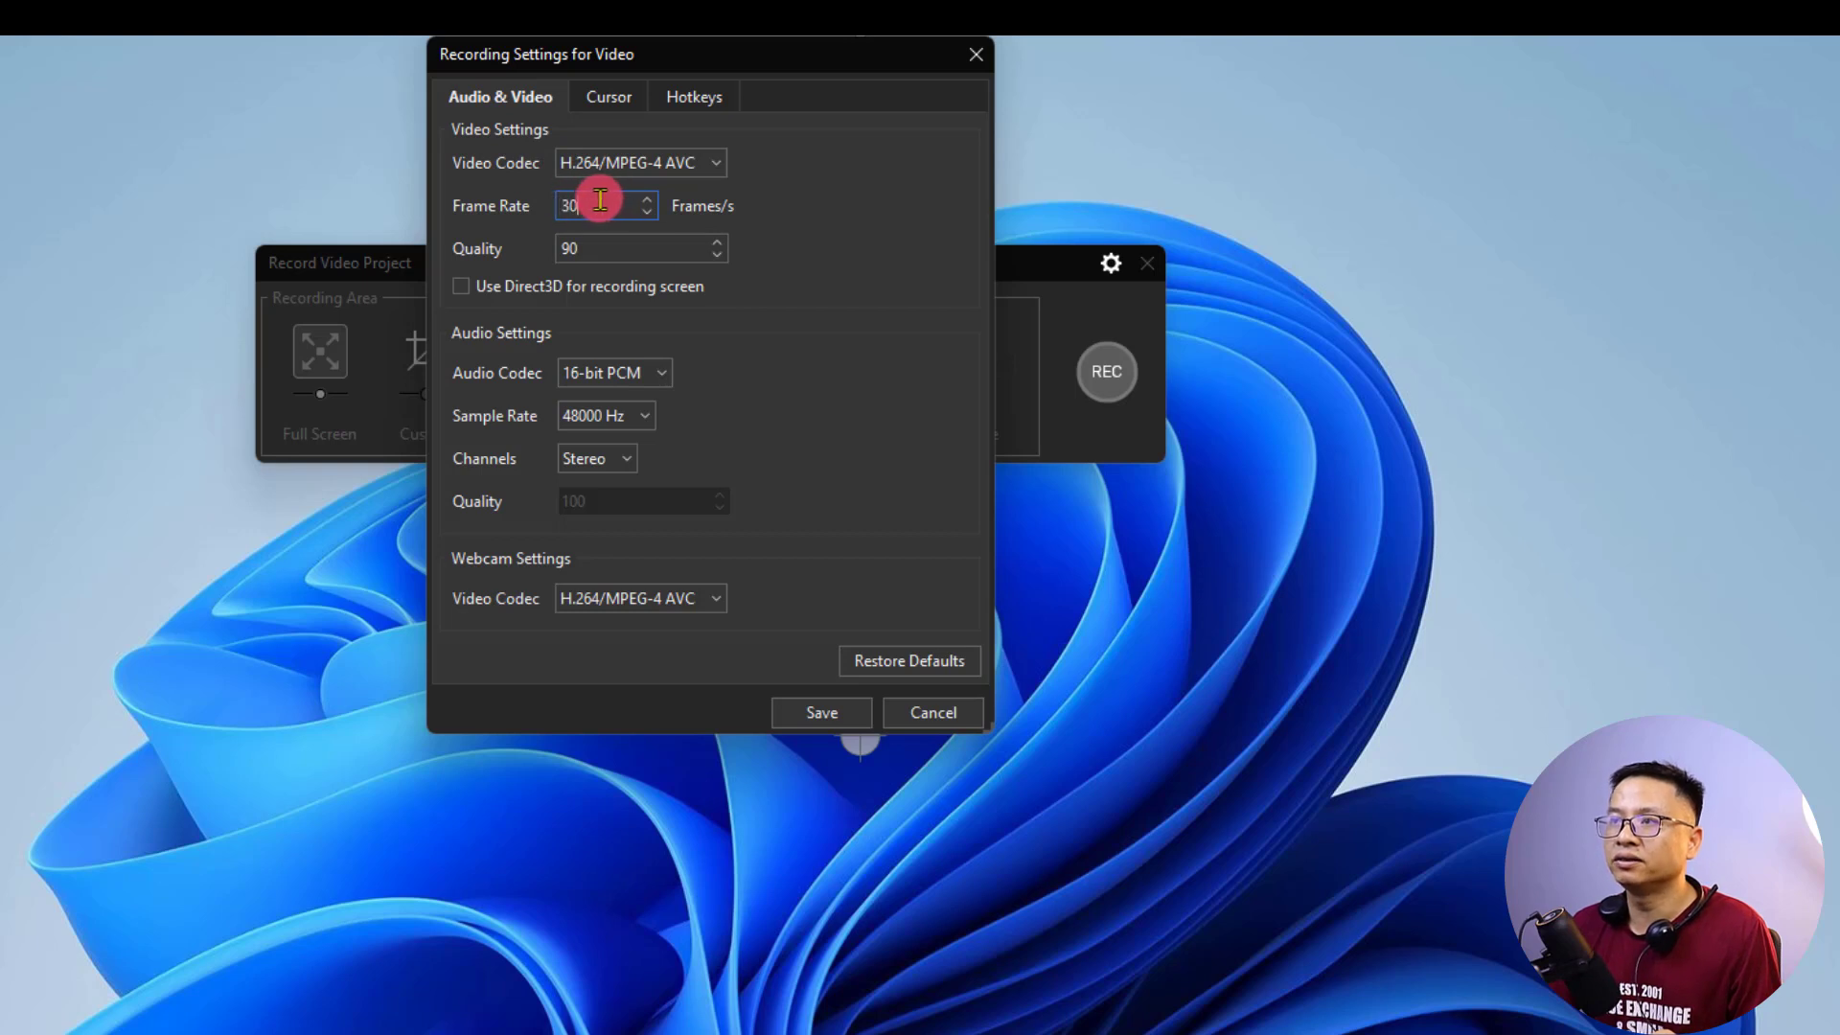
double_click(586, 197)
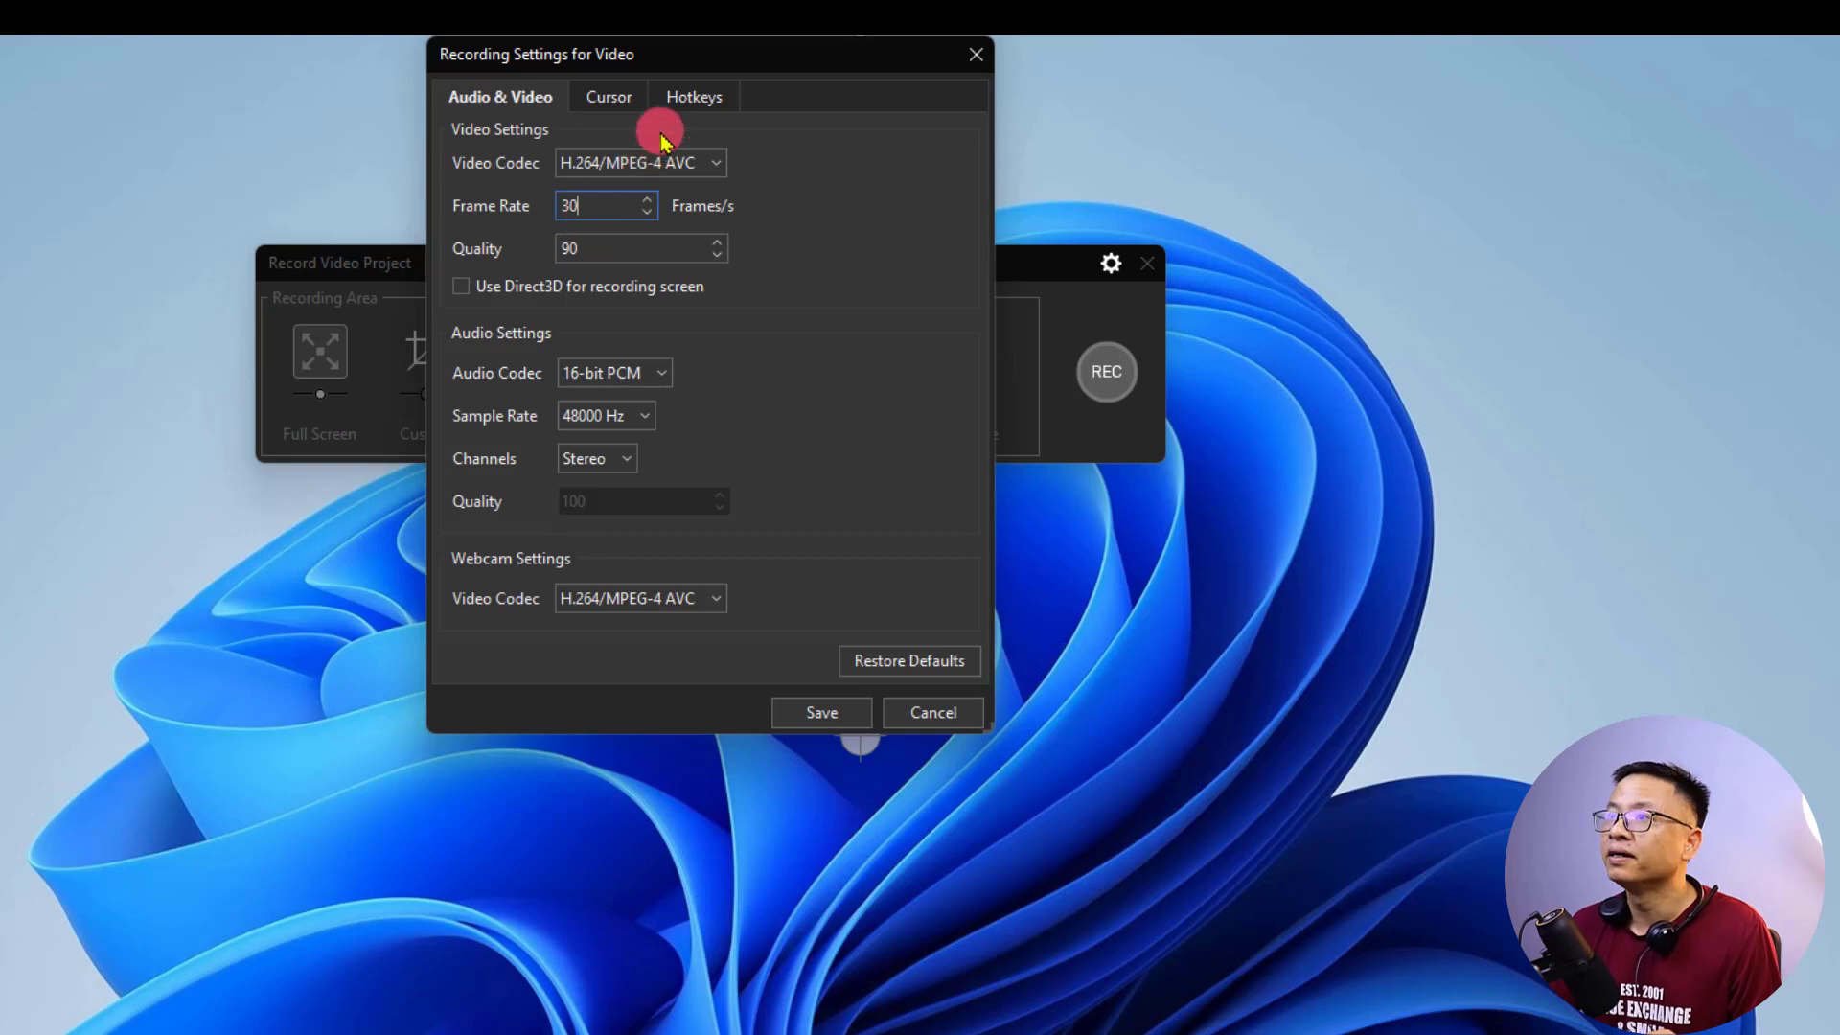
click(612, 99)
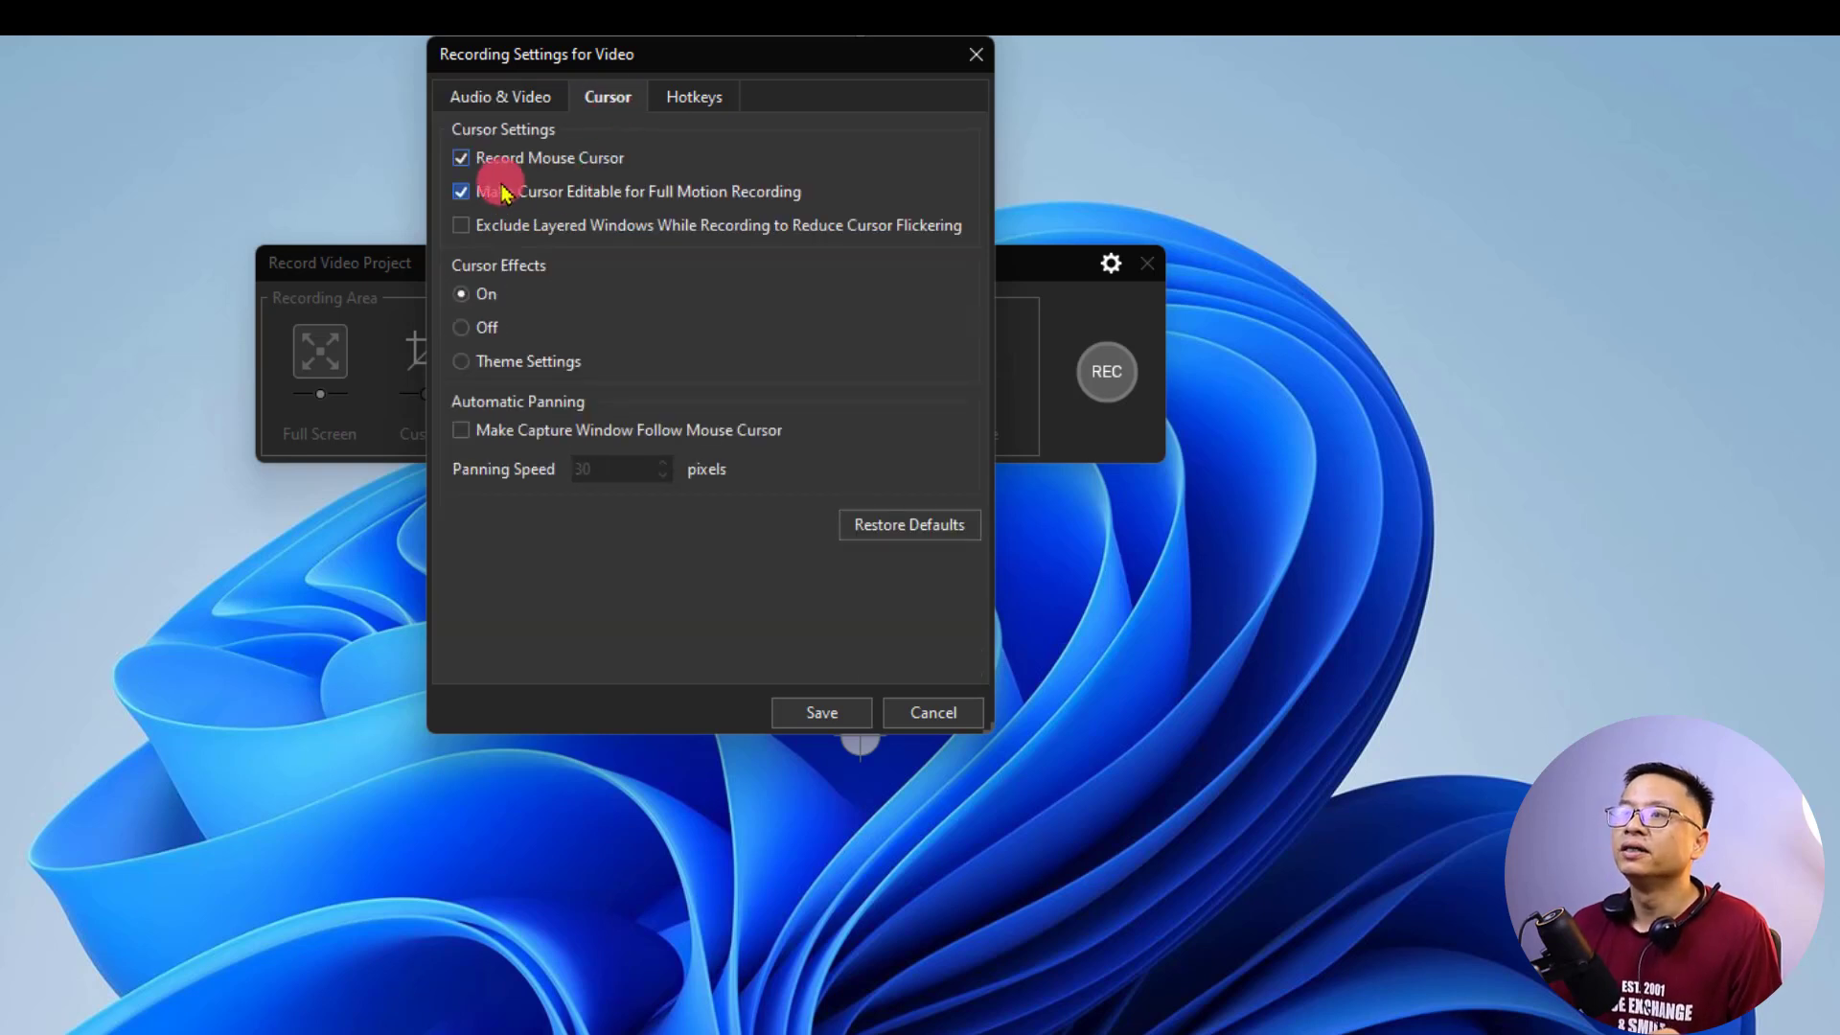
click(464, 165)
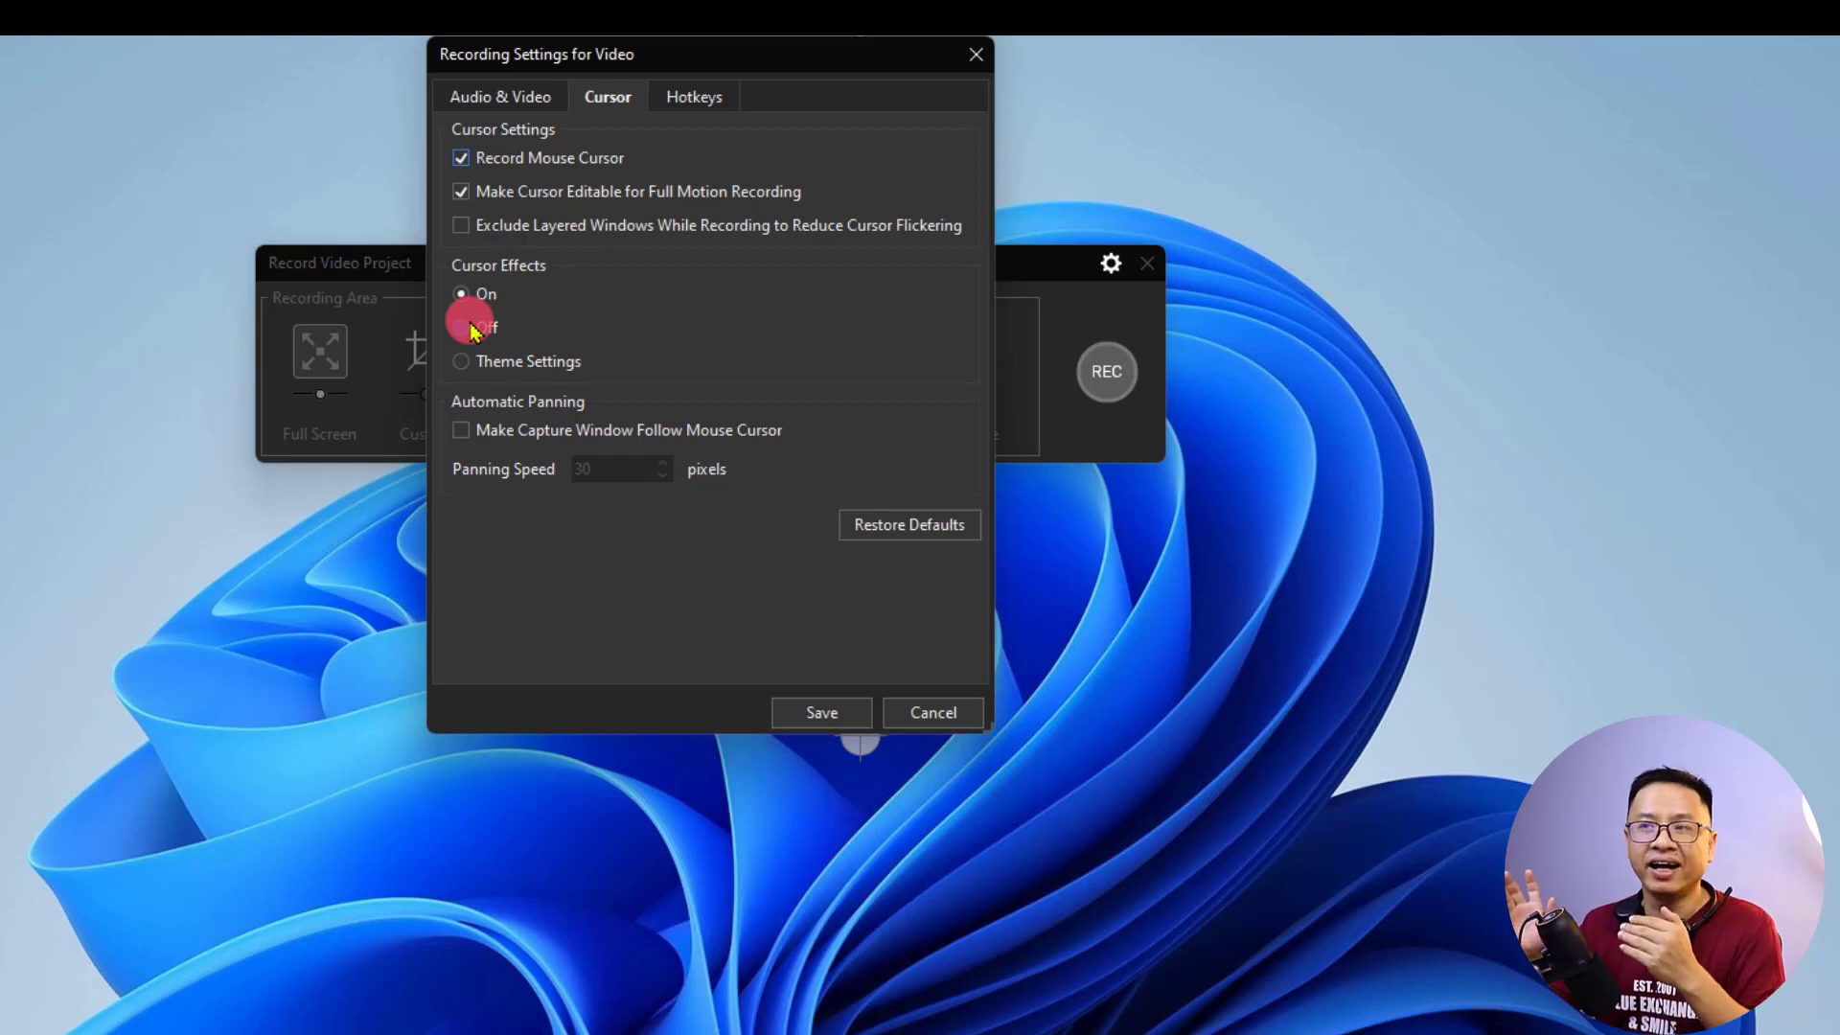
click(690, 96)
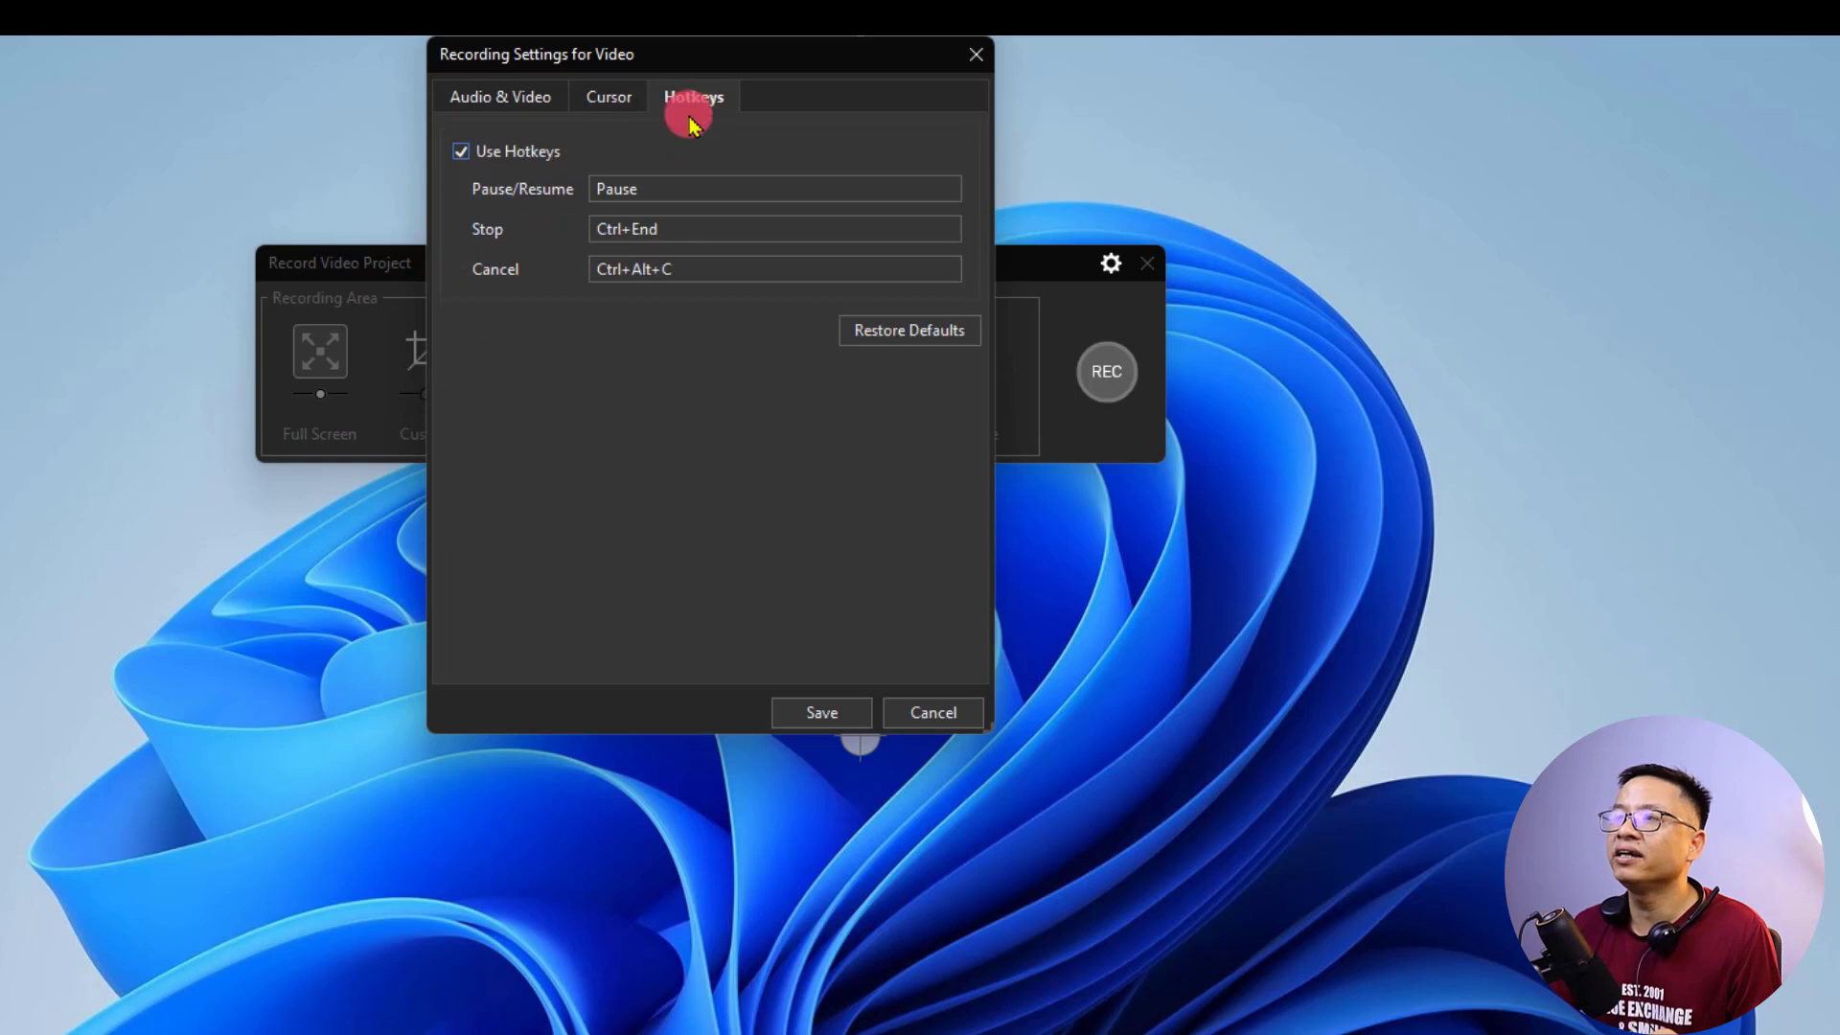
click(636, 231)
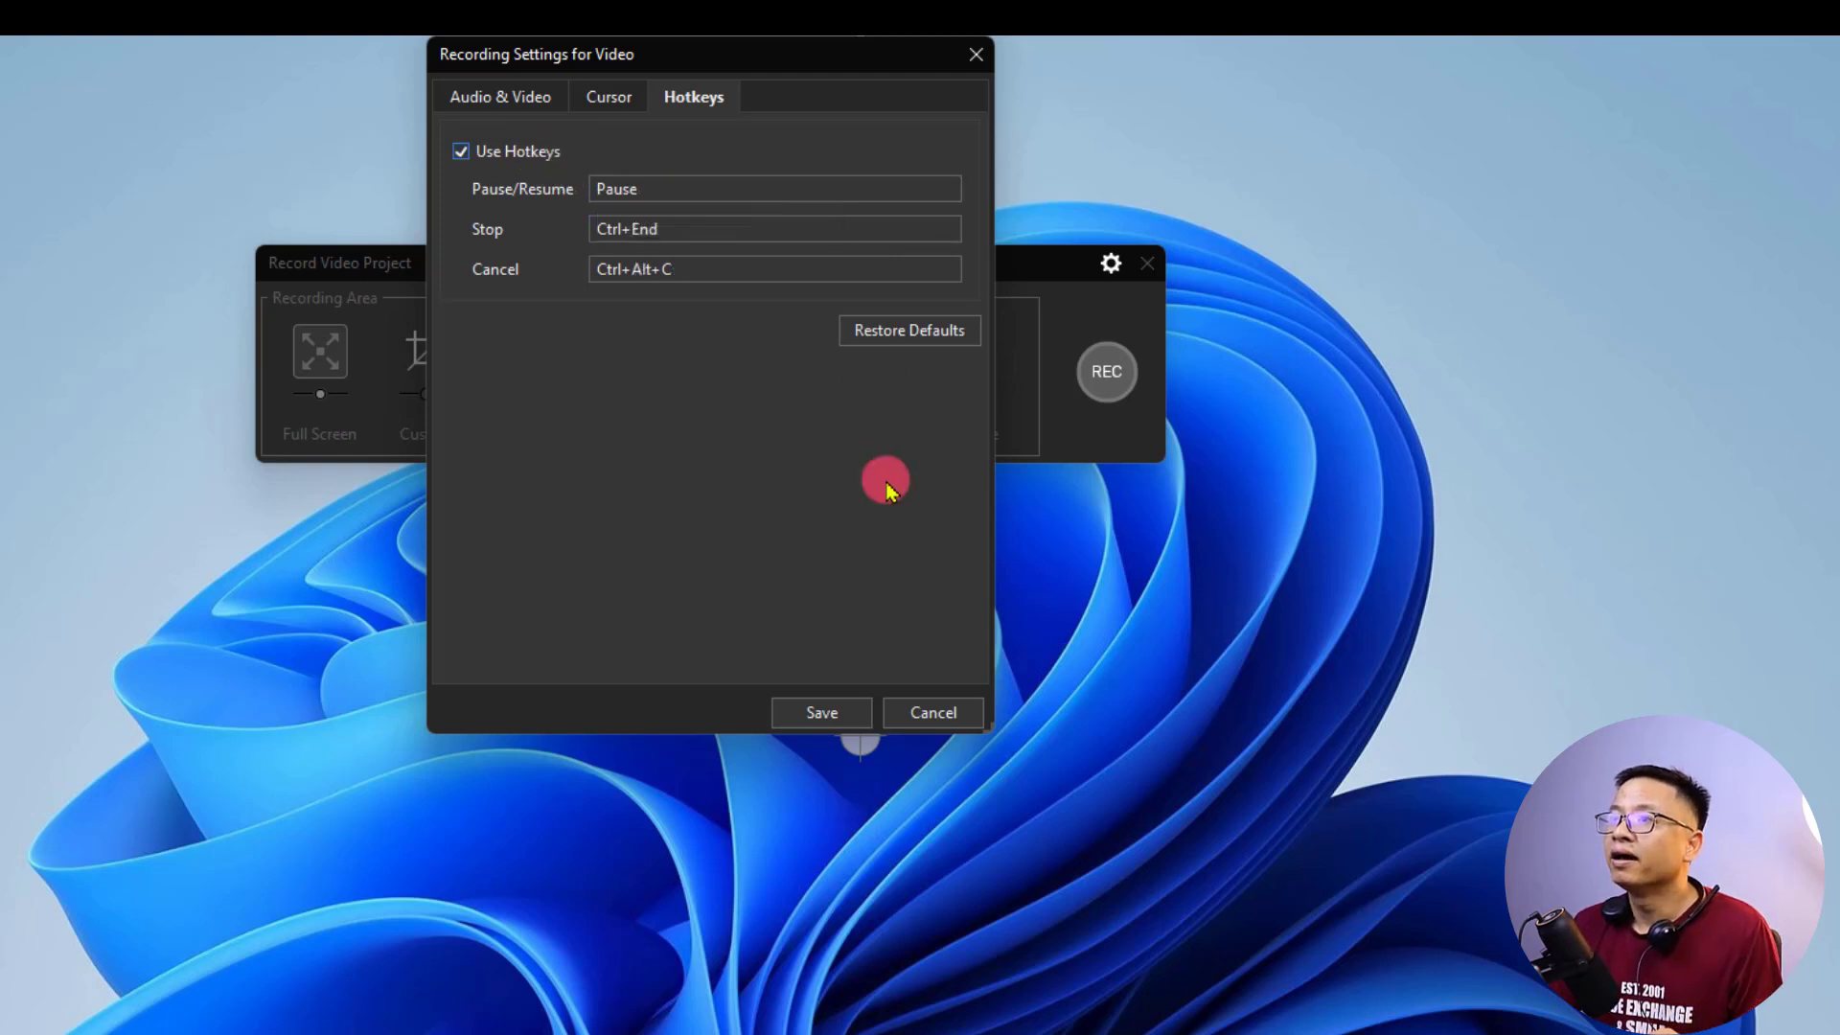
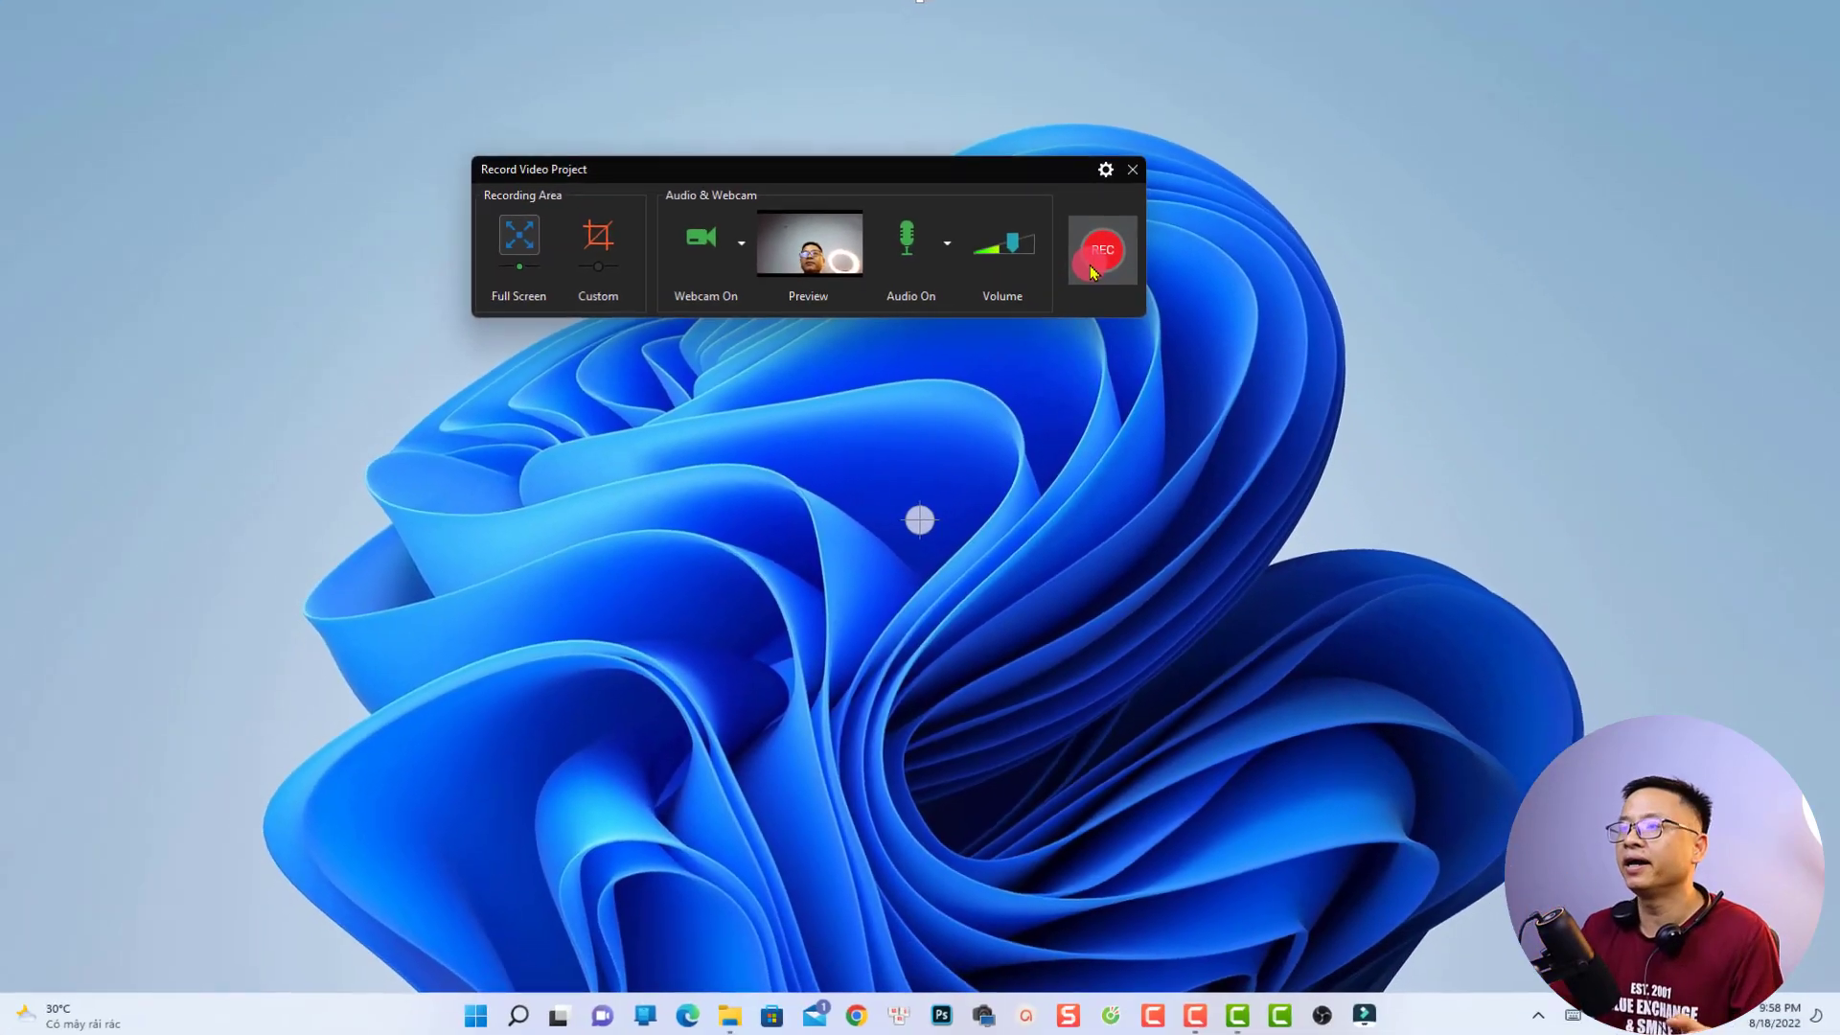
- Start the screen recording and refresh the Windows desktop as sample on-screen activity
click(1093, 271)
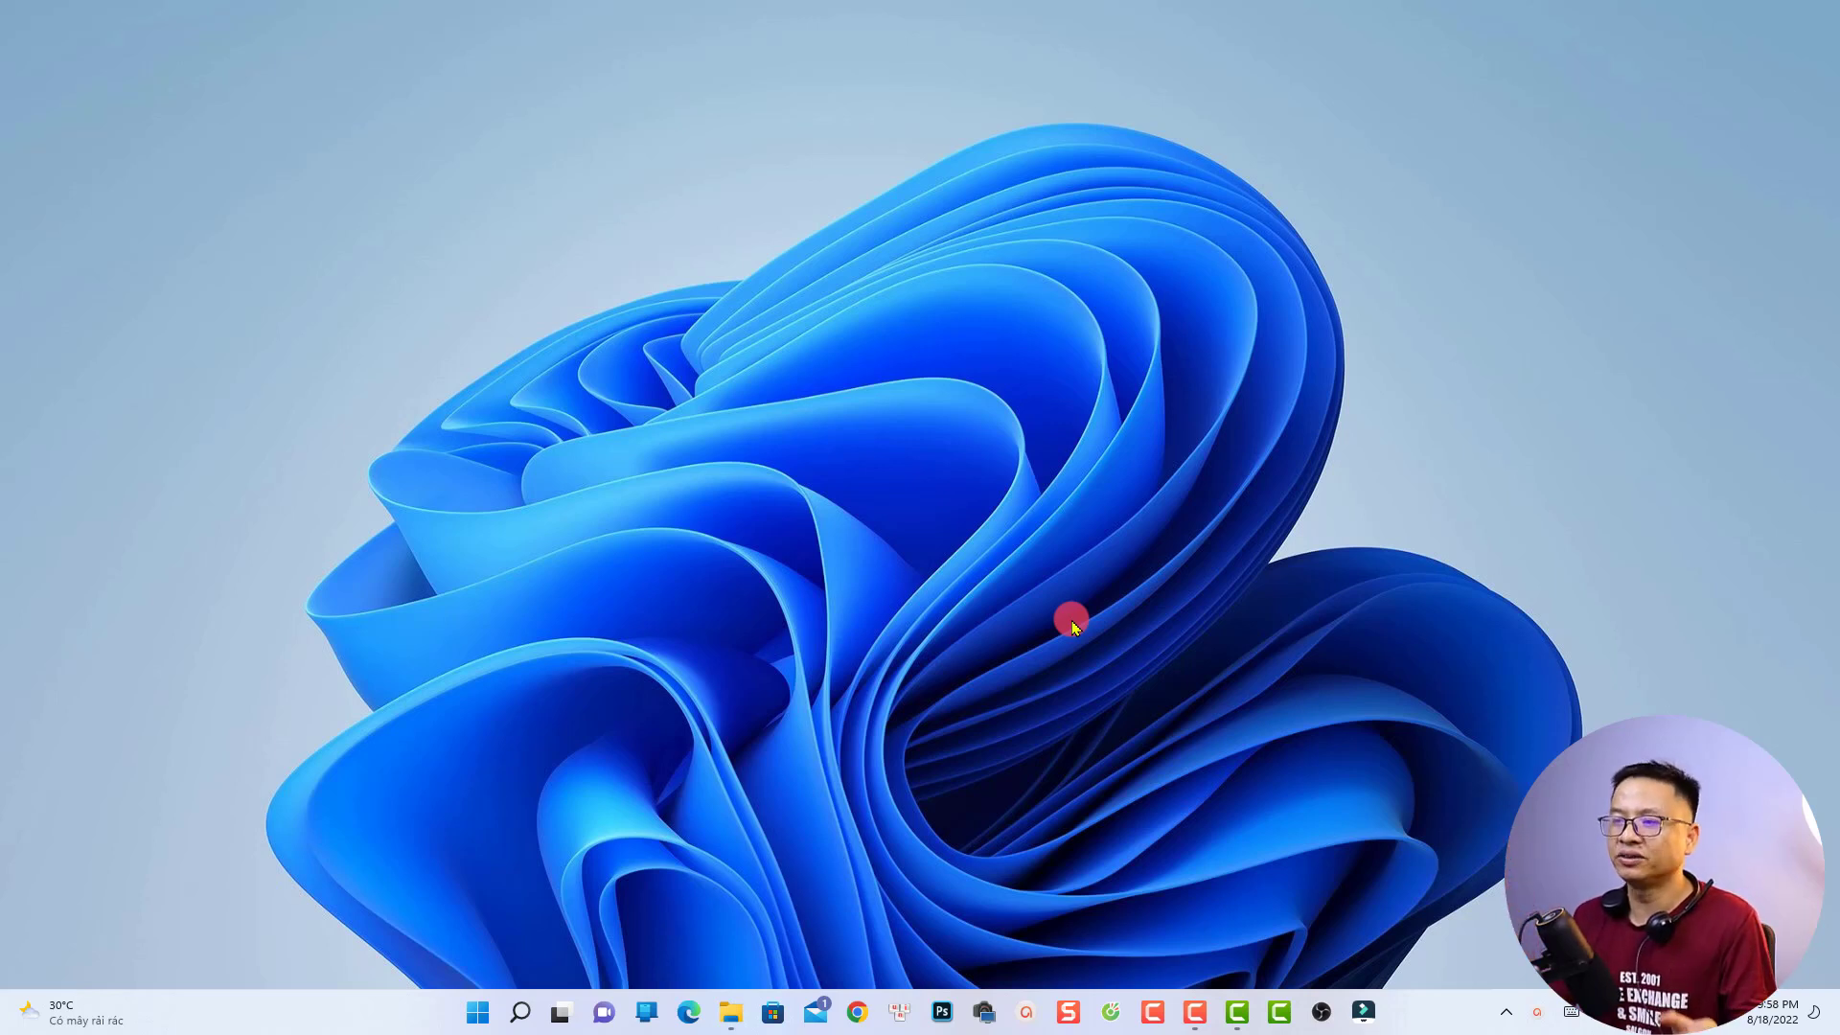
right_click(776, 340)
click(809, 337)
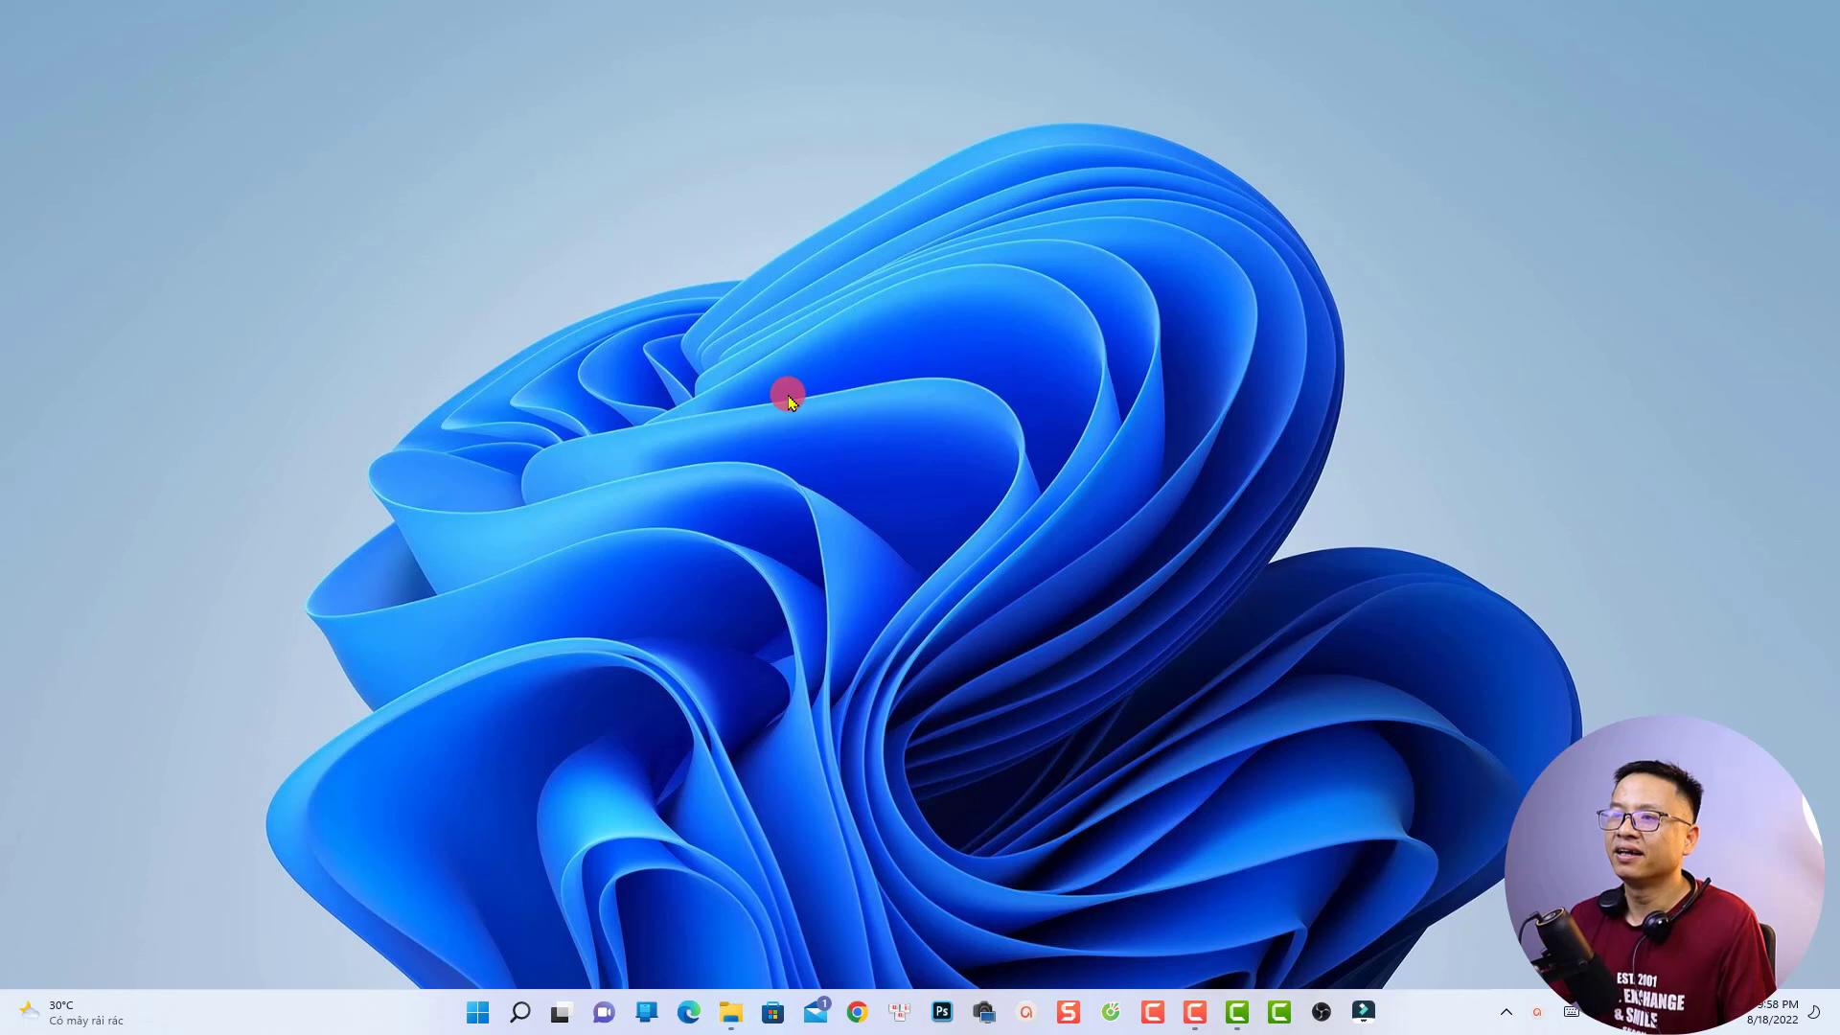
right_click(663, 246)
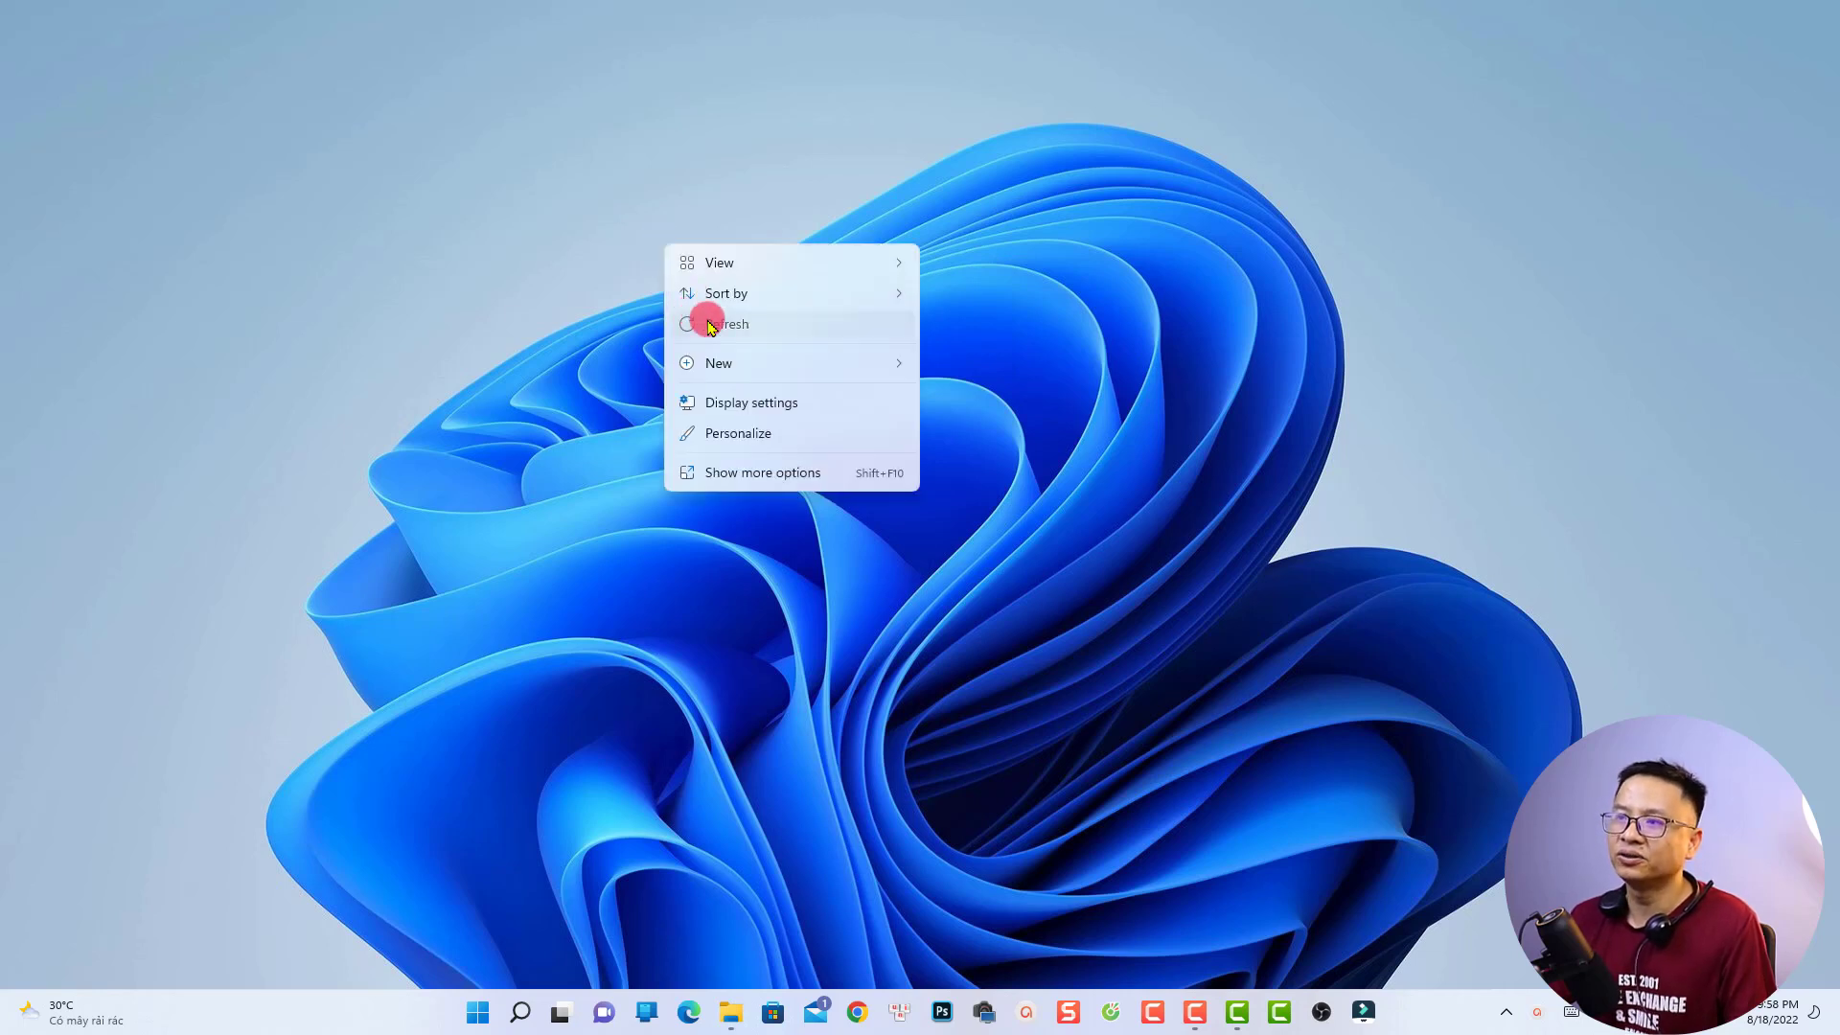
click(710, 327)
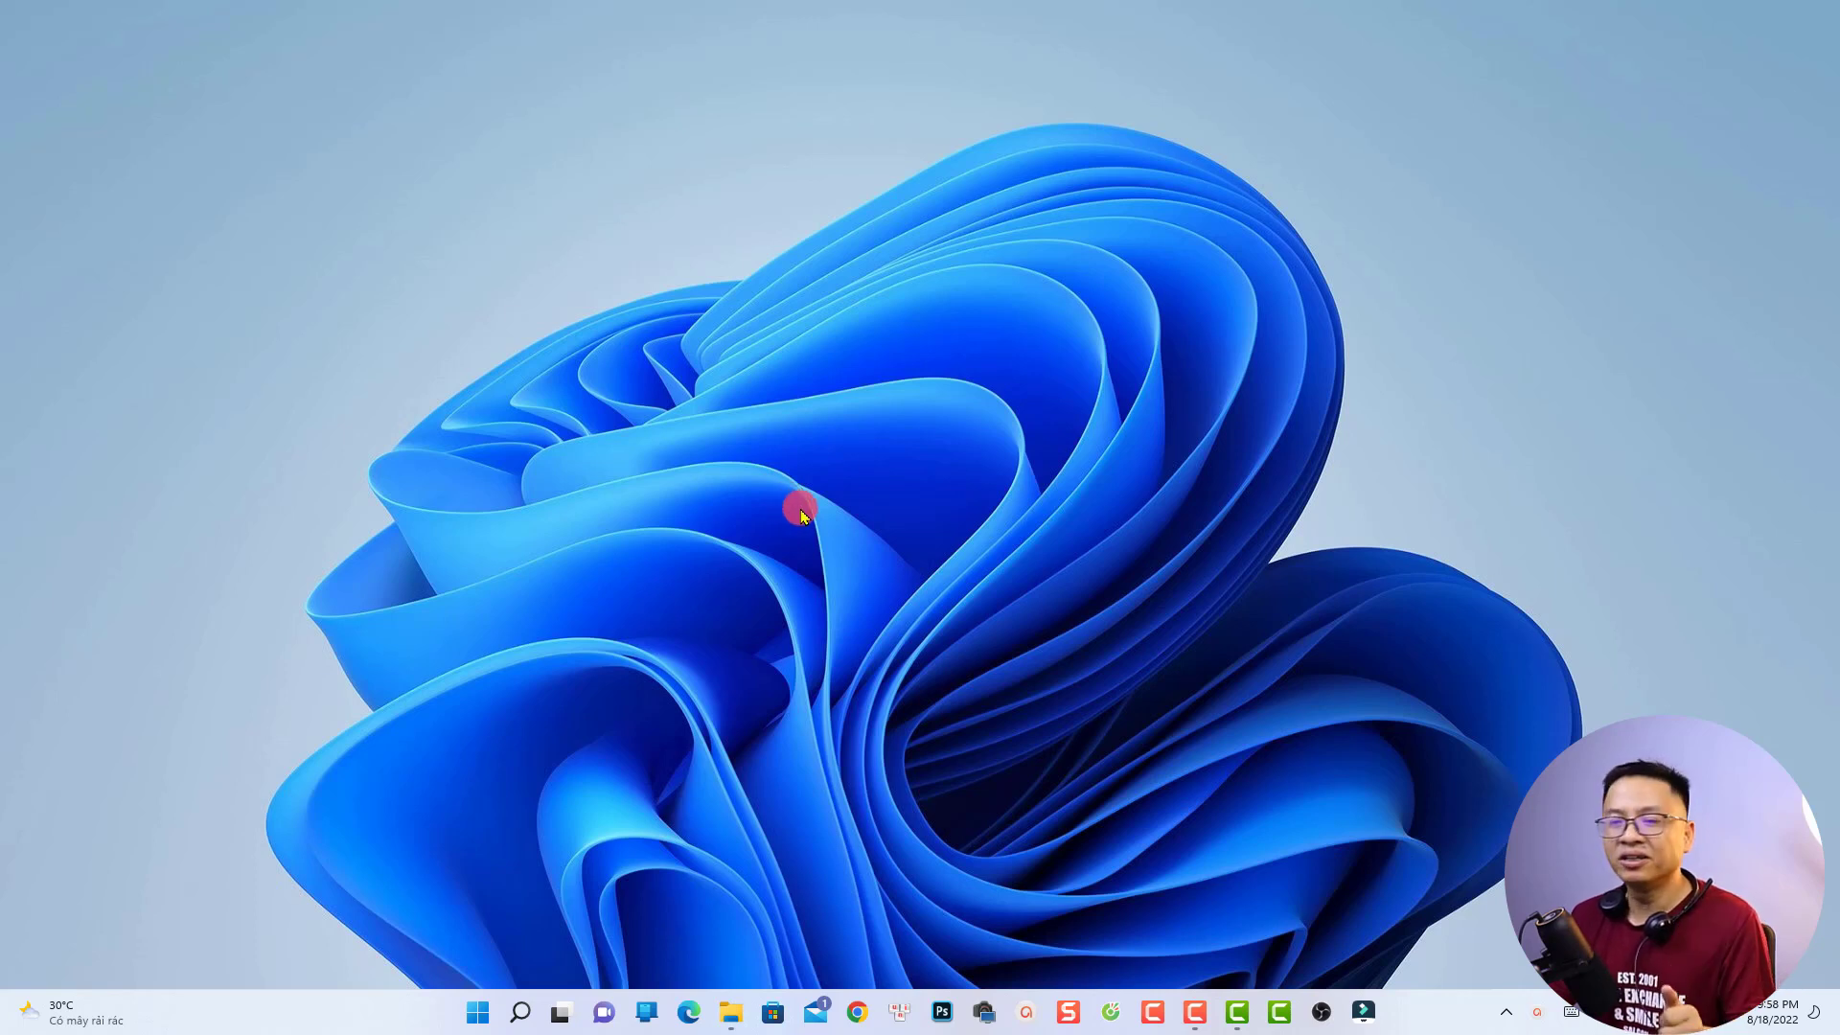
- Bring up the Recording Toolbar, move it higher on the desktop, and stop the recording
click(1537, 1019)
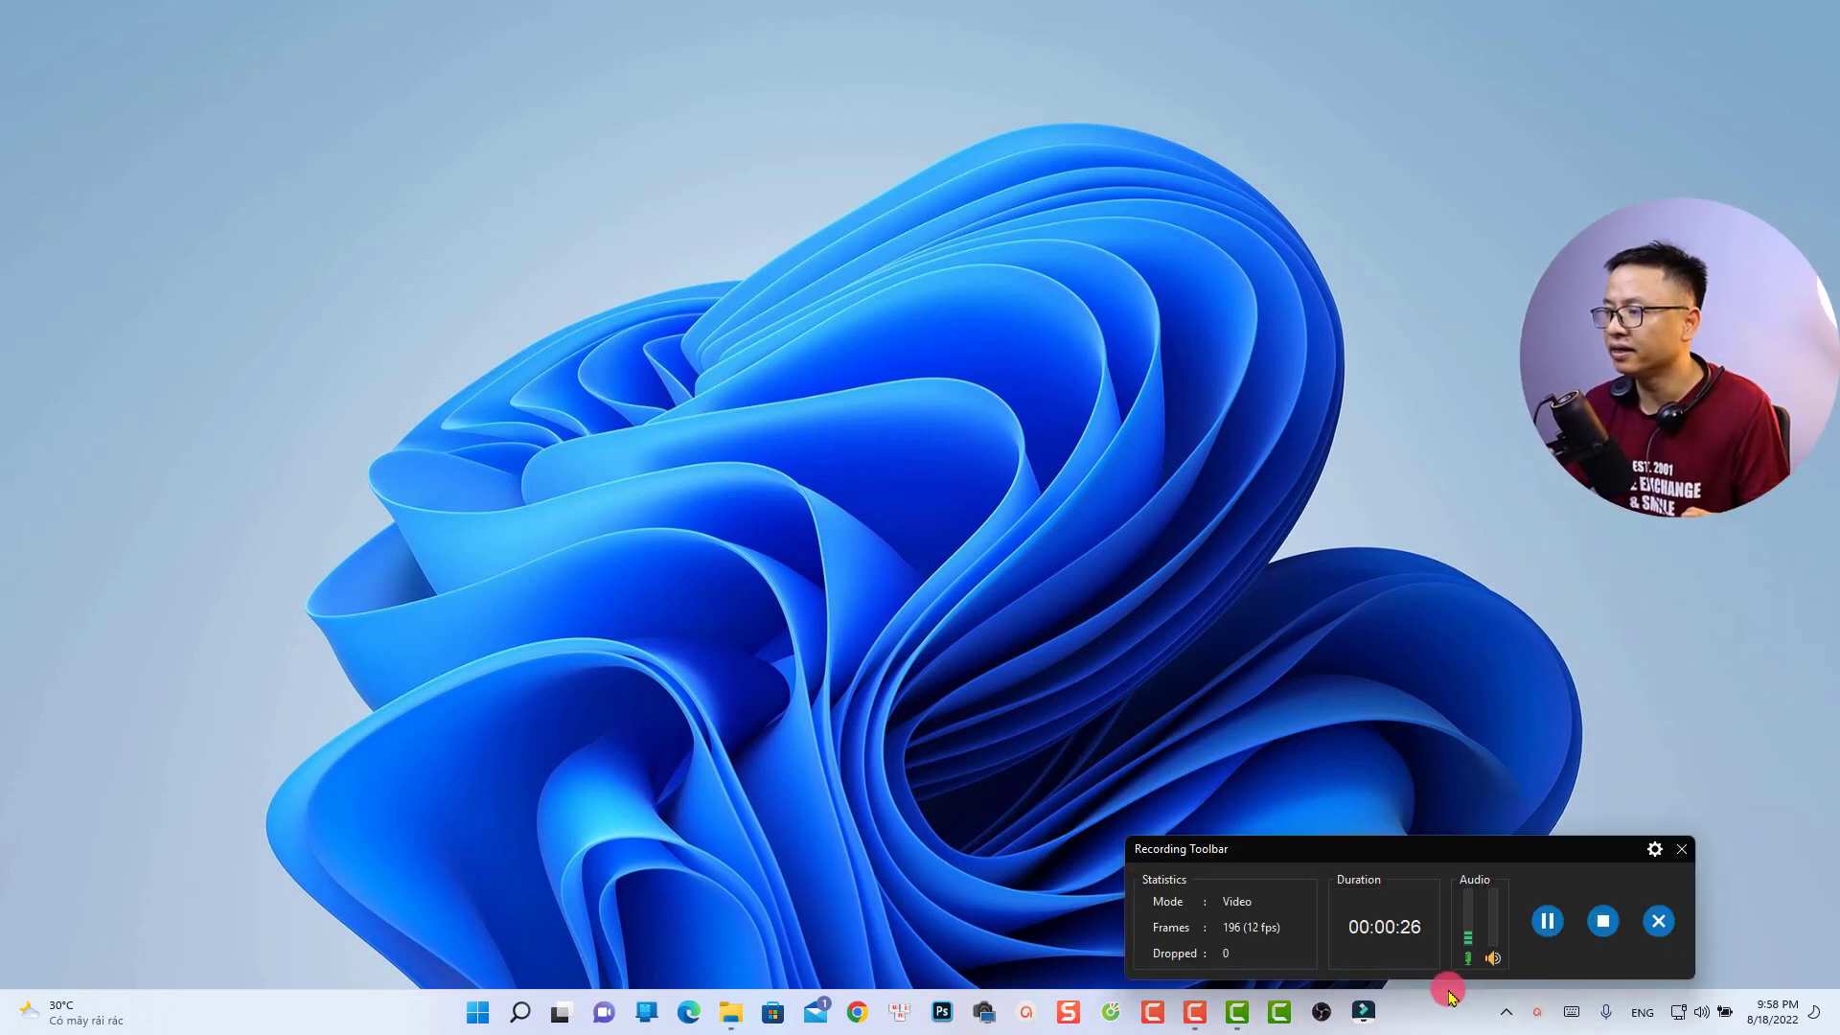
drag(1298, 850, 1278, 469)
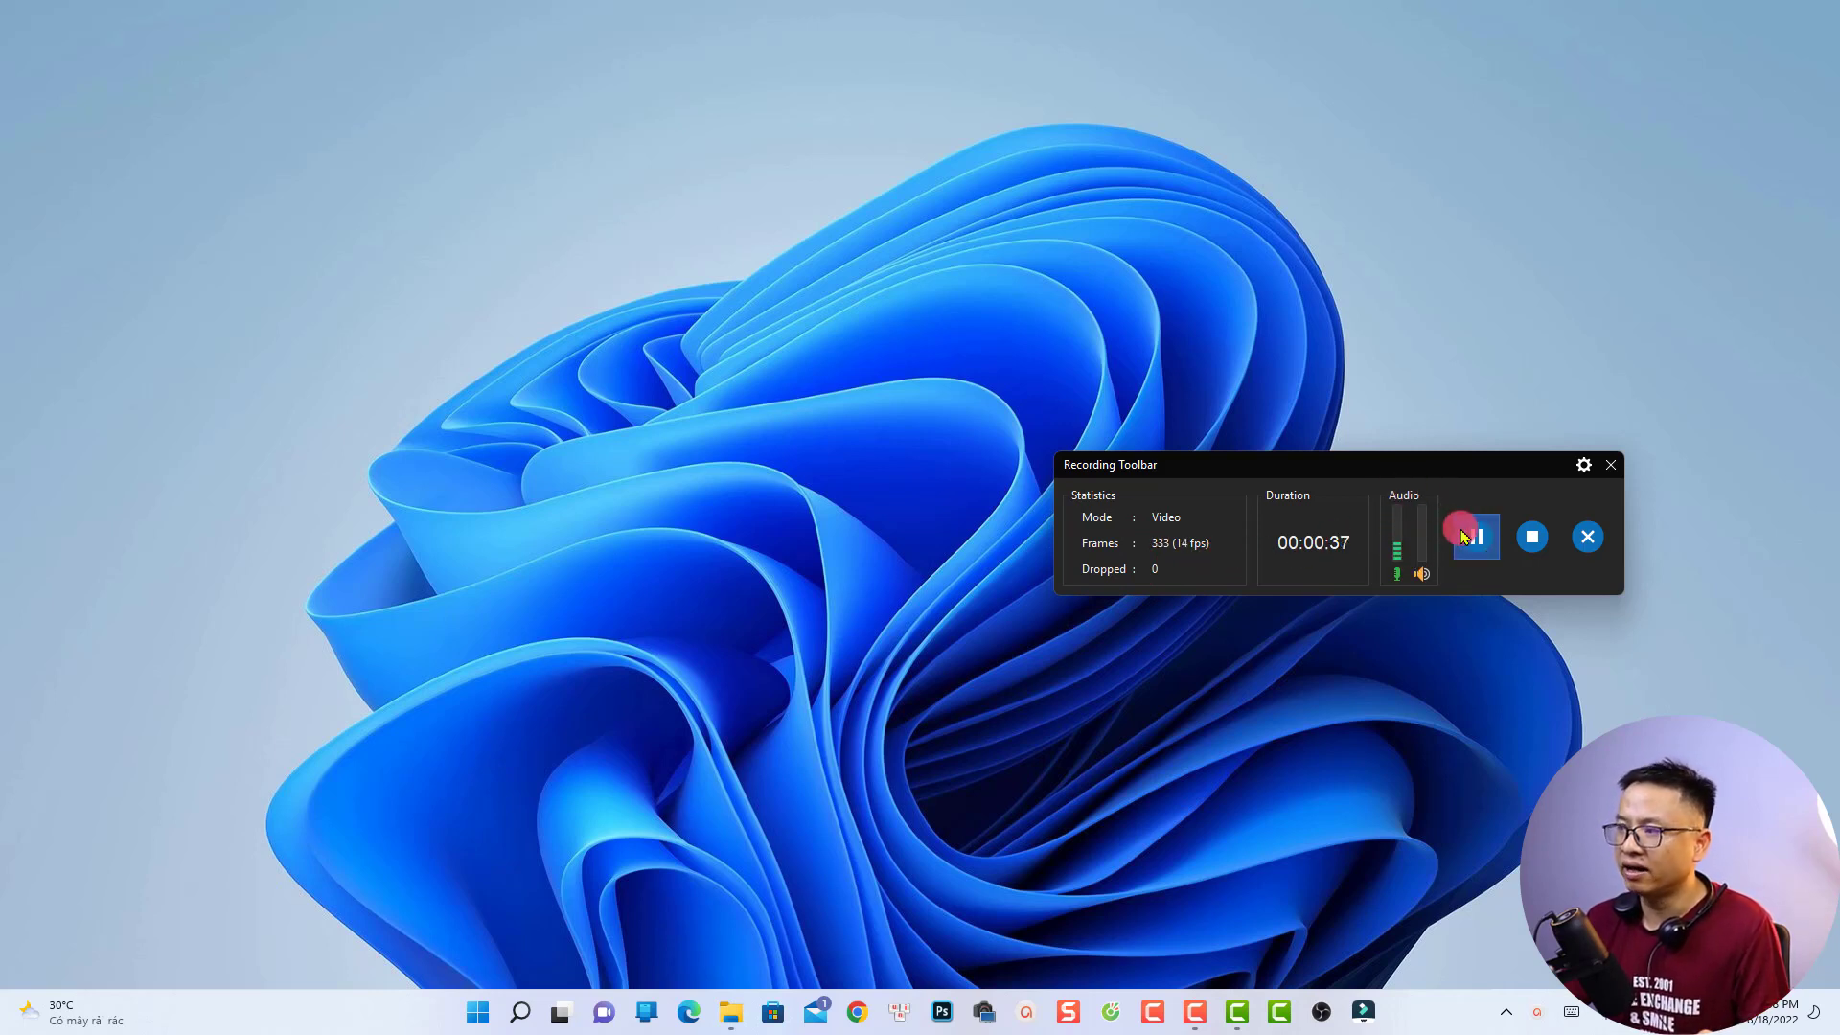
click(1534, 537)
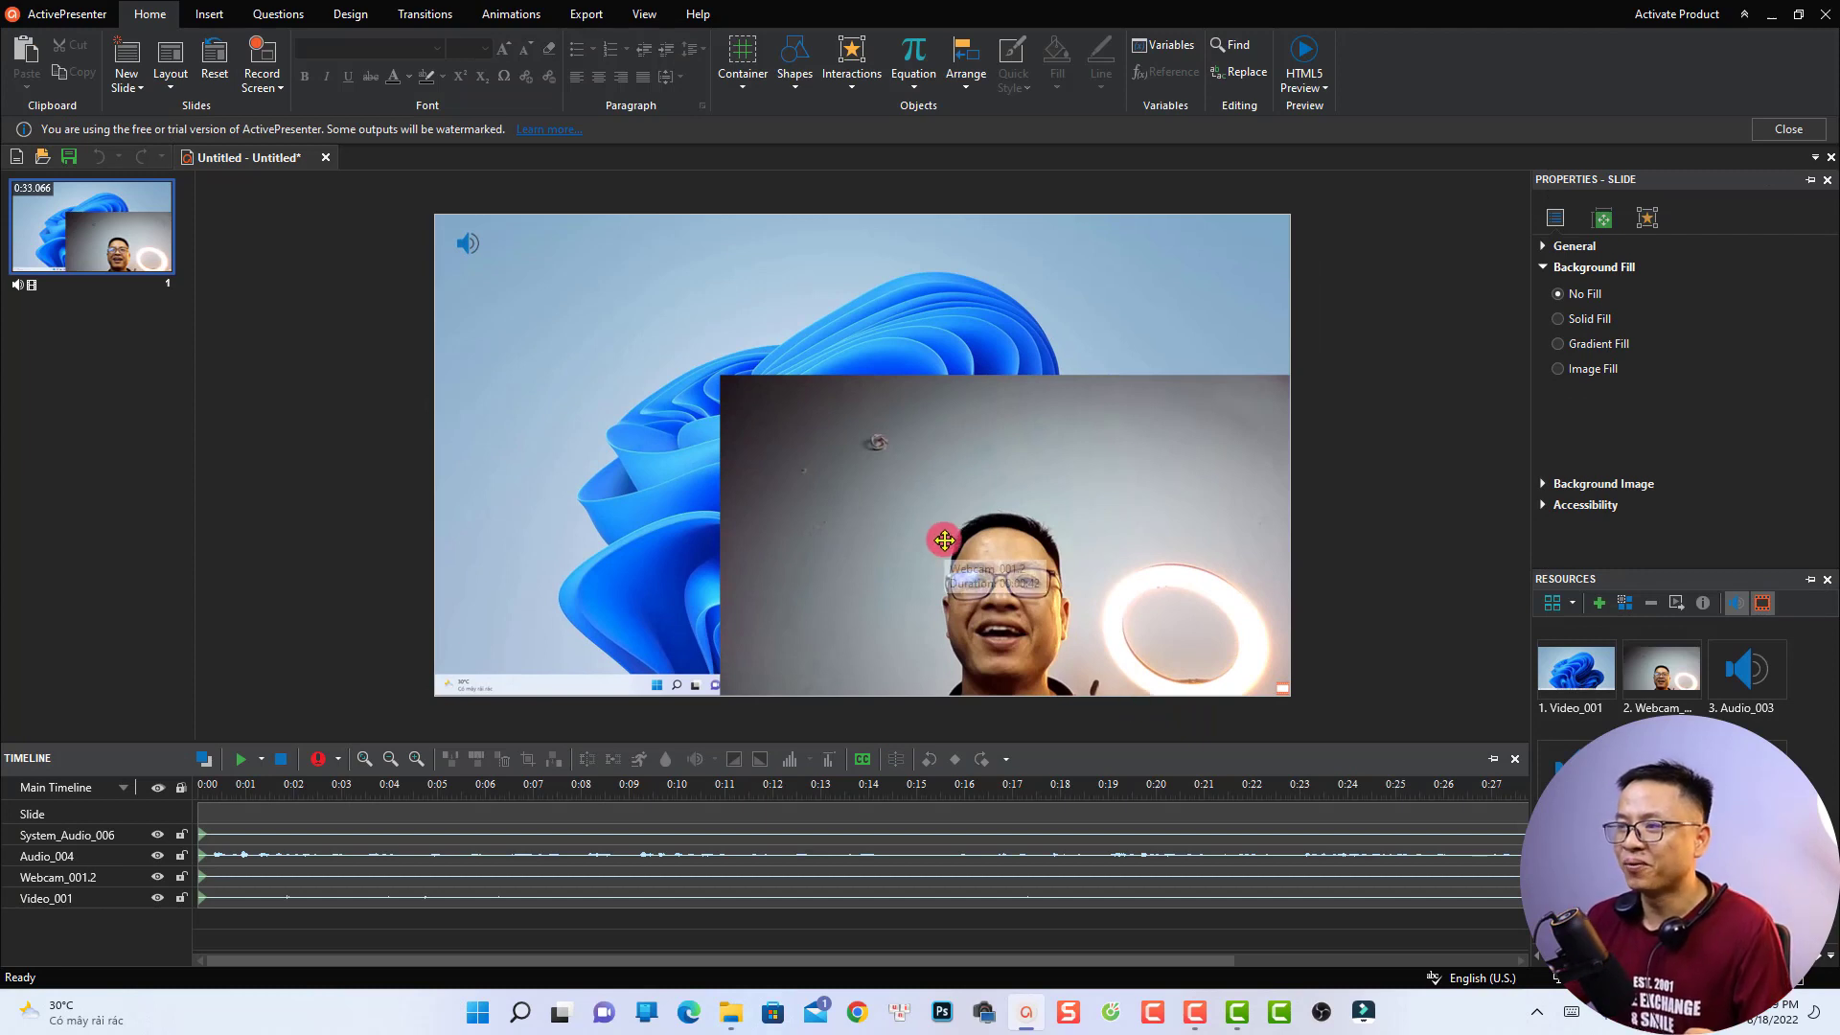
- Shrink the webcam video and fit it into the upper-right corner of the slide
click(946, 584)
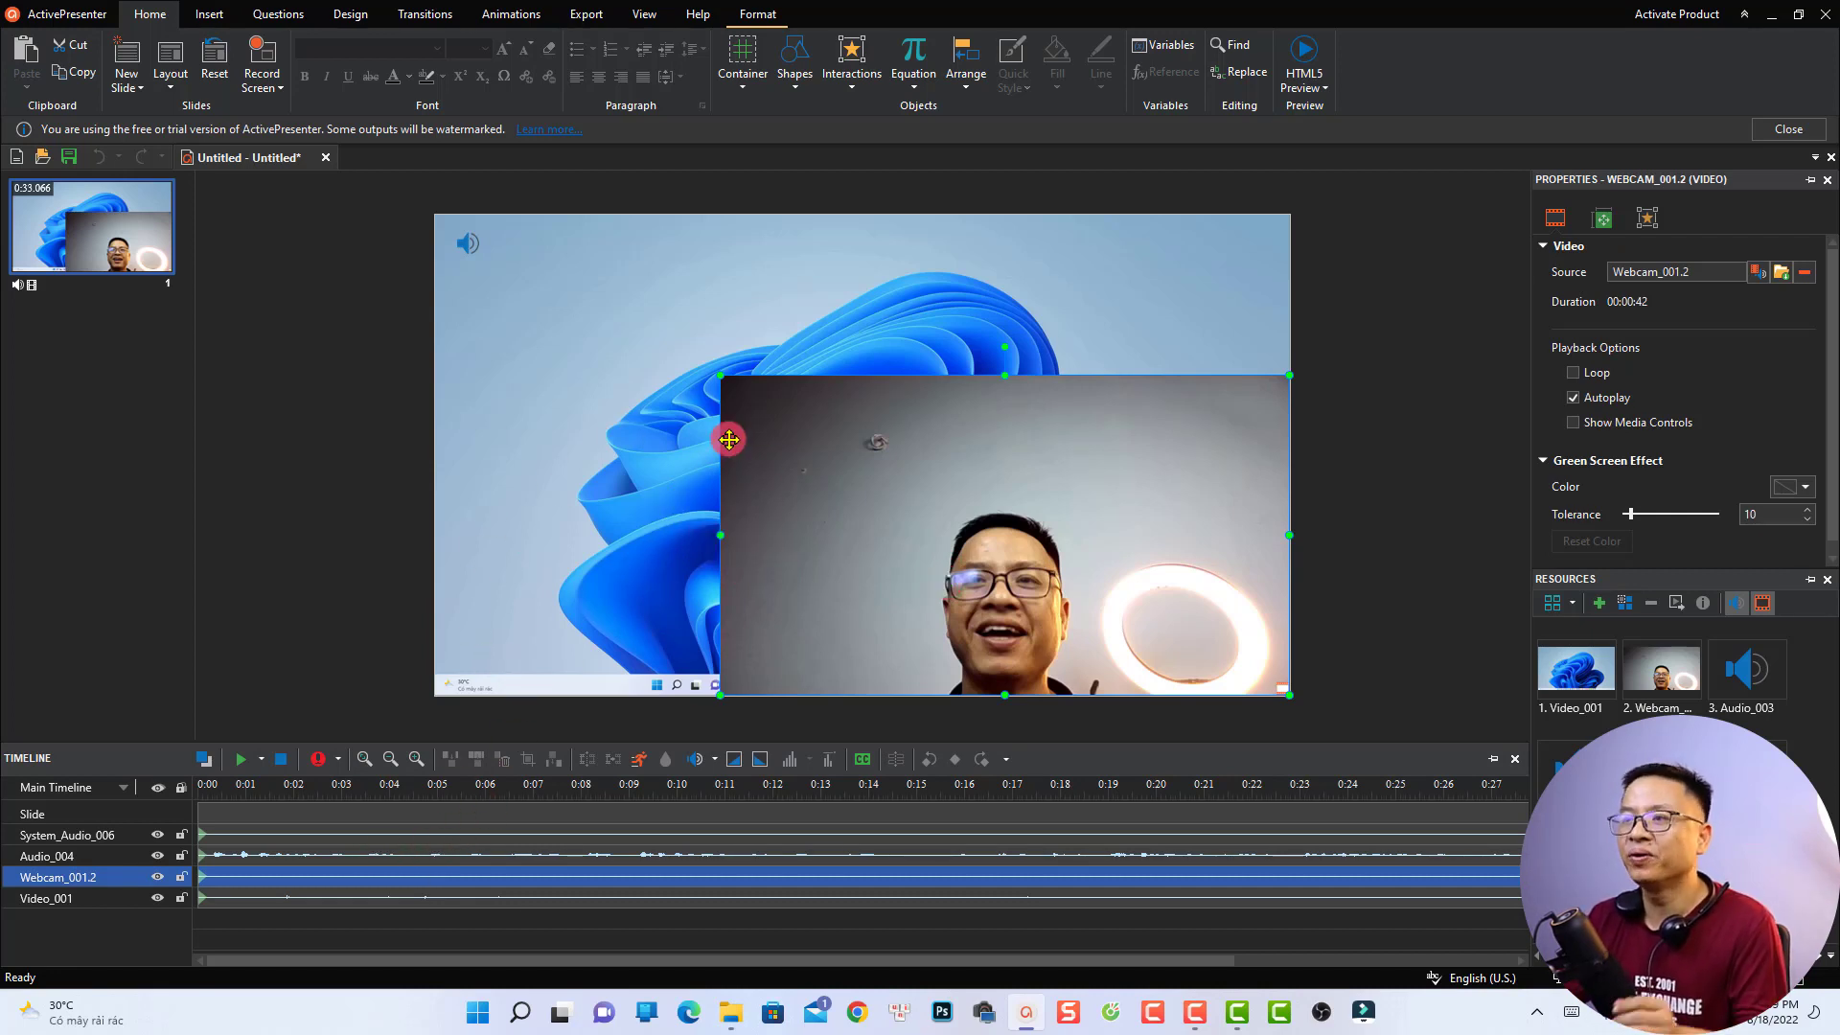
drag(720, 375, 1168, 282)
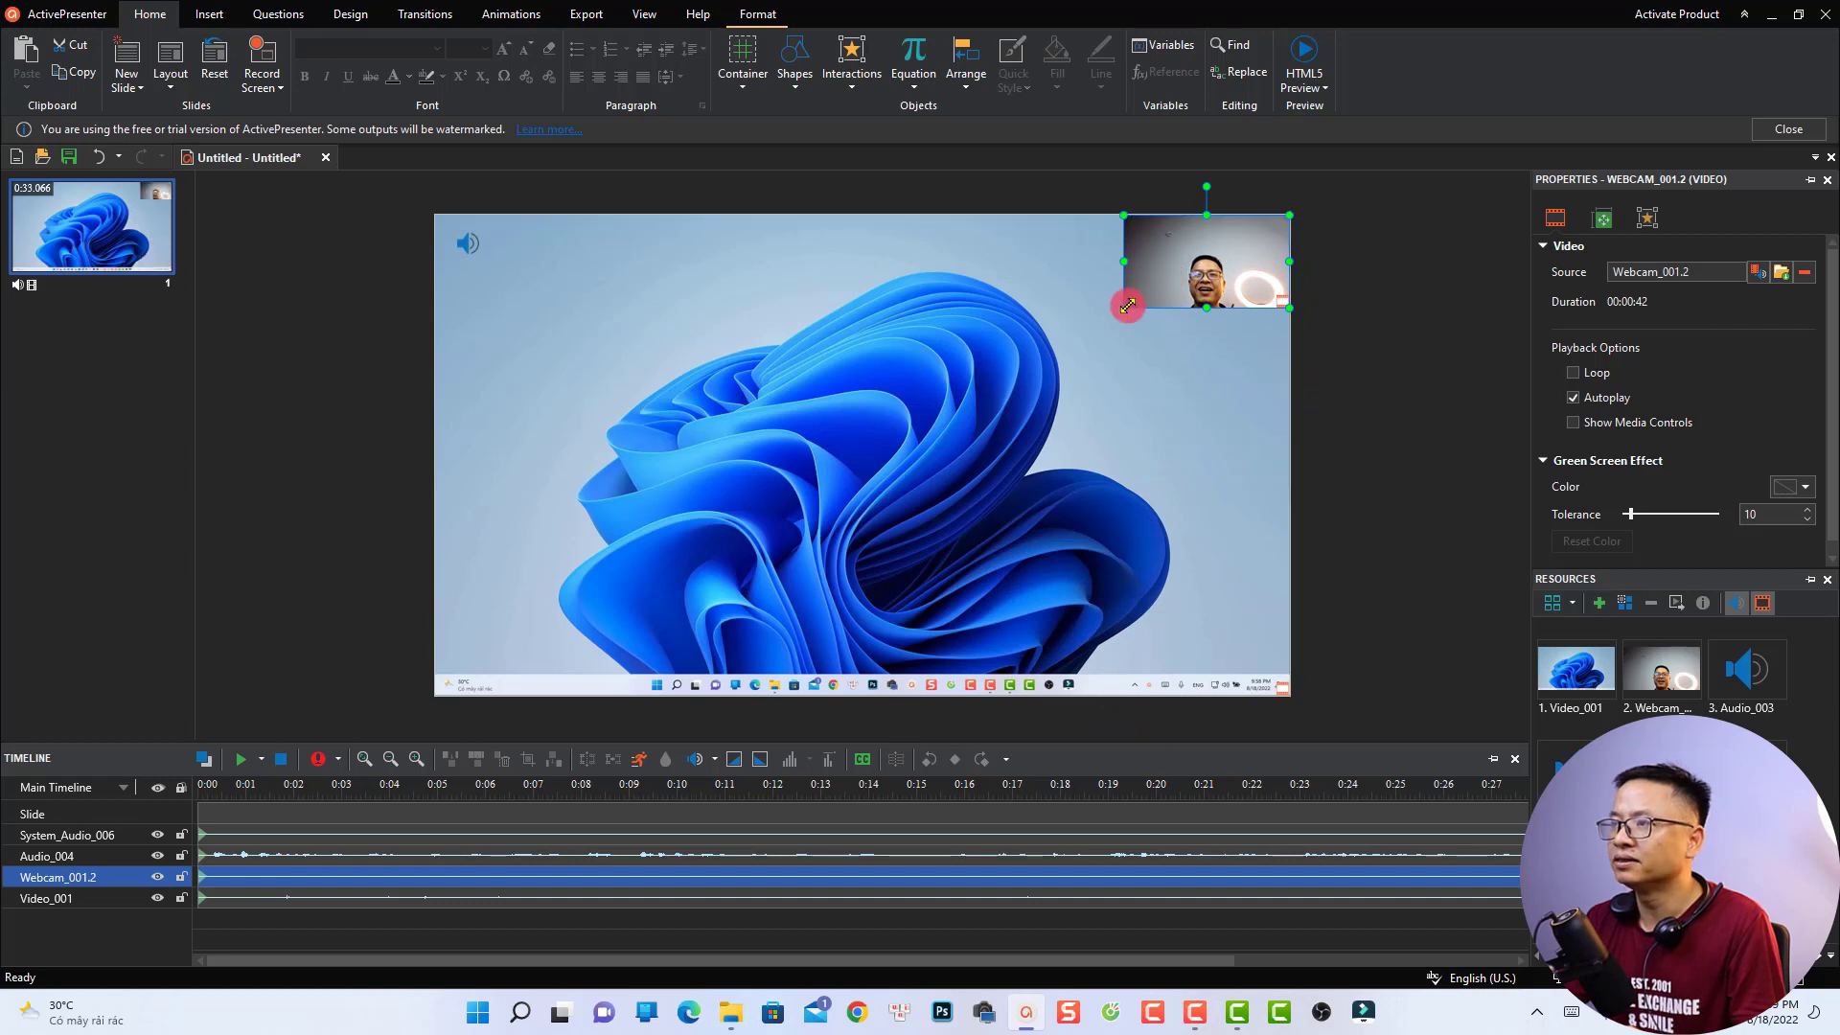
drag(1122, 309, 1057, 366)
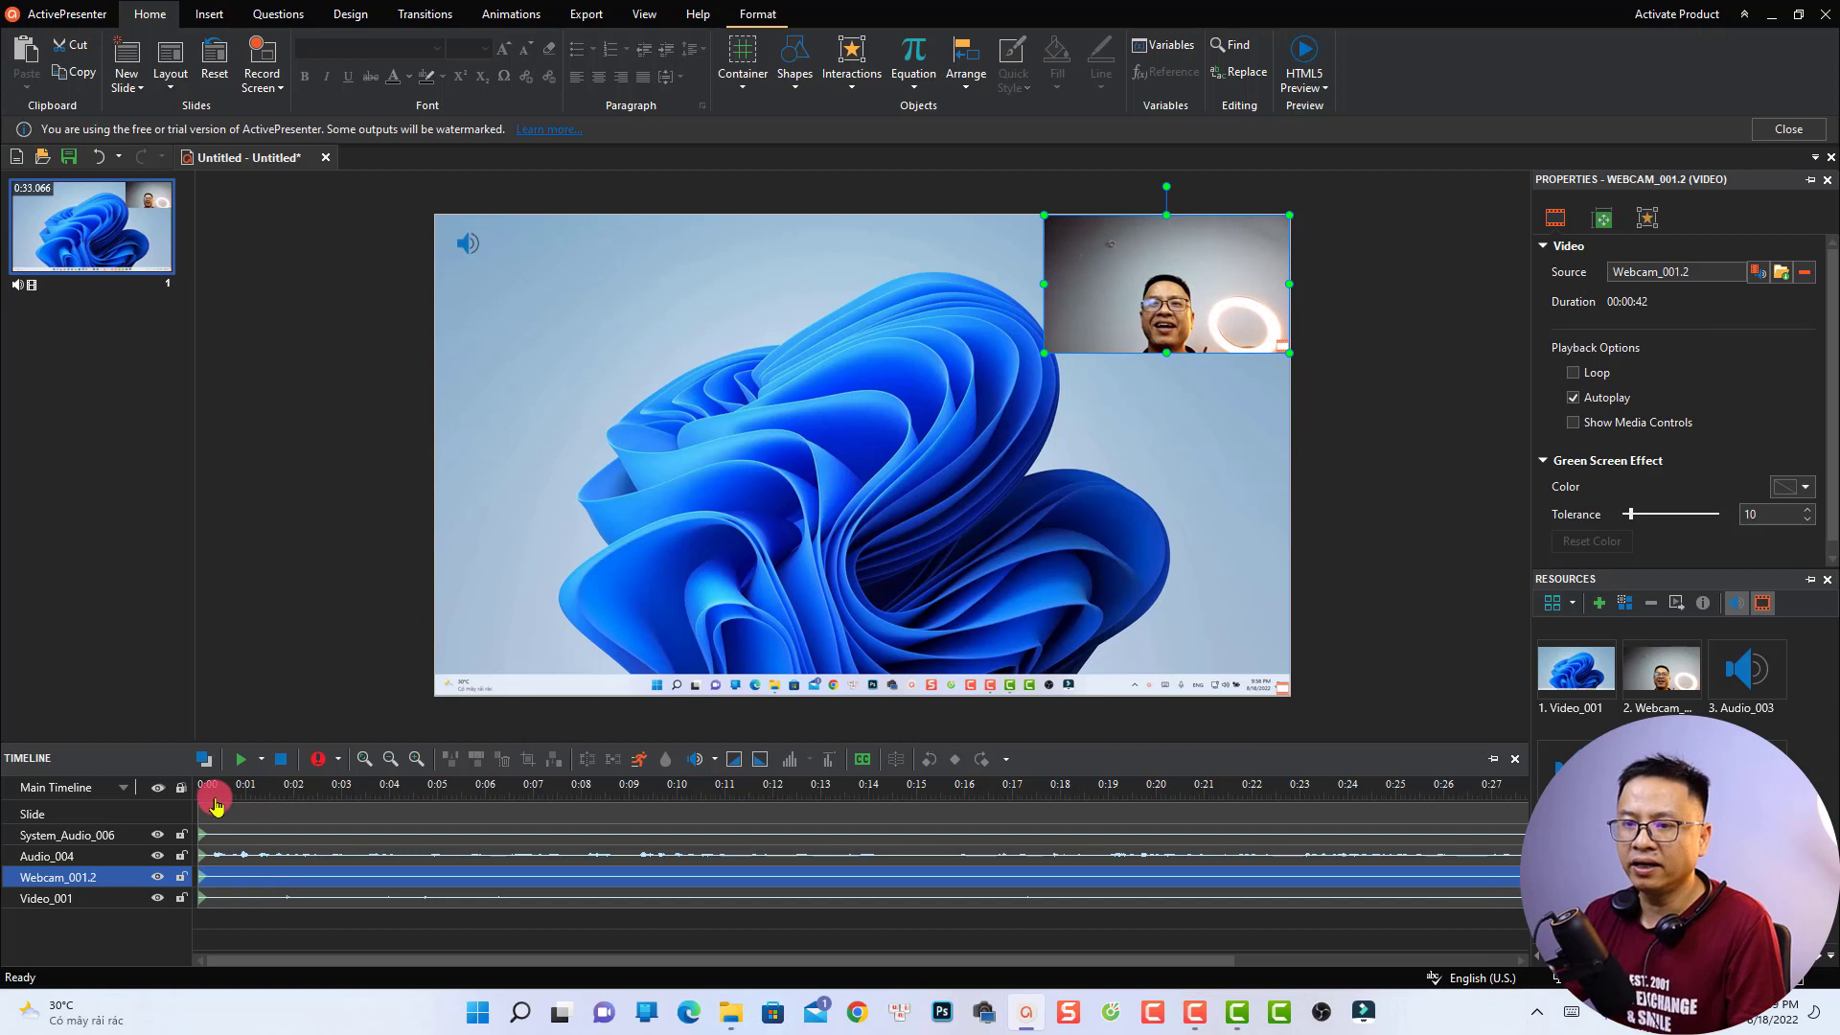
- Play the recorded slide from near the start of the timeline, then stop playback and select the Audio_004 track
drag(215, 804, 219, 809)
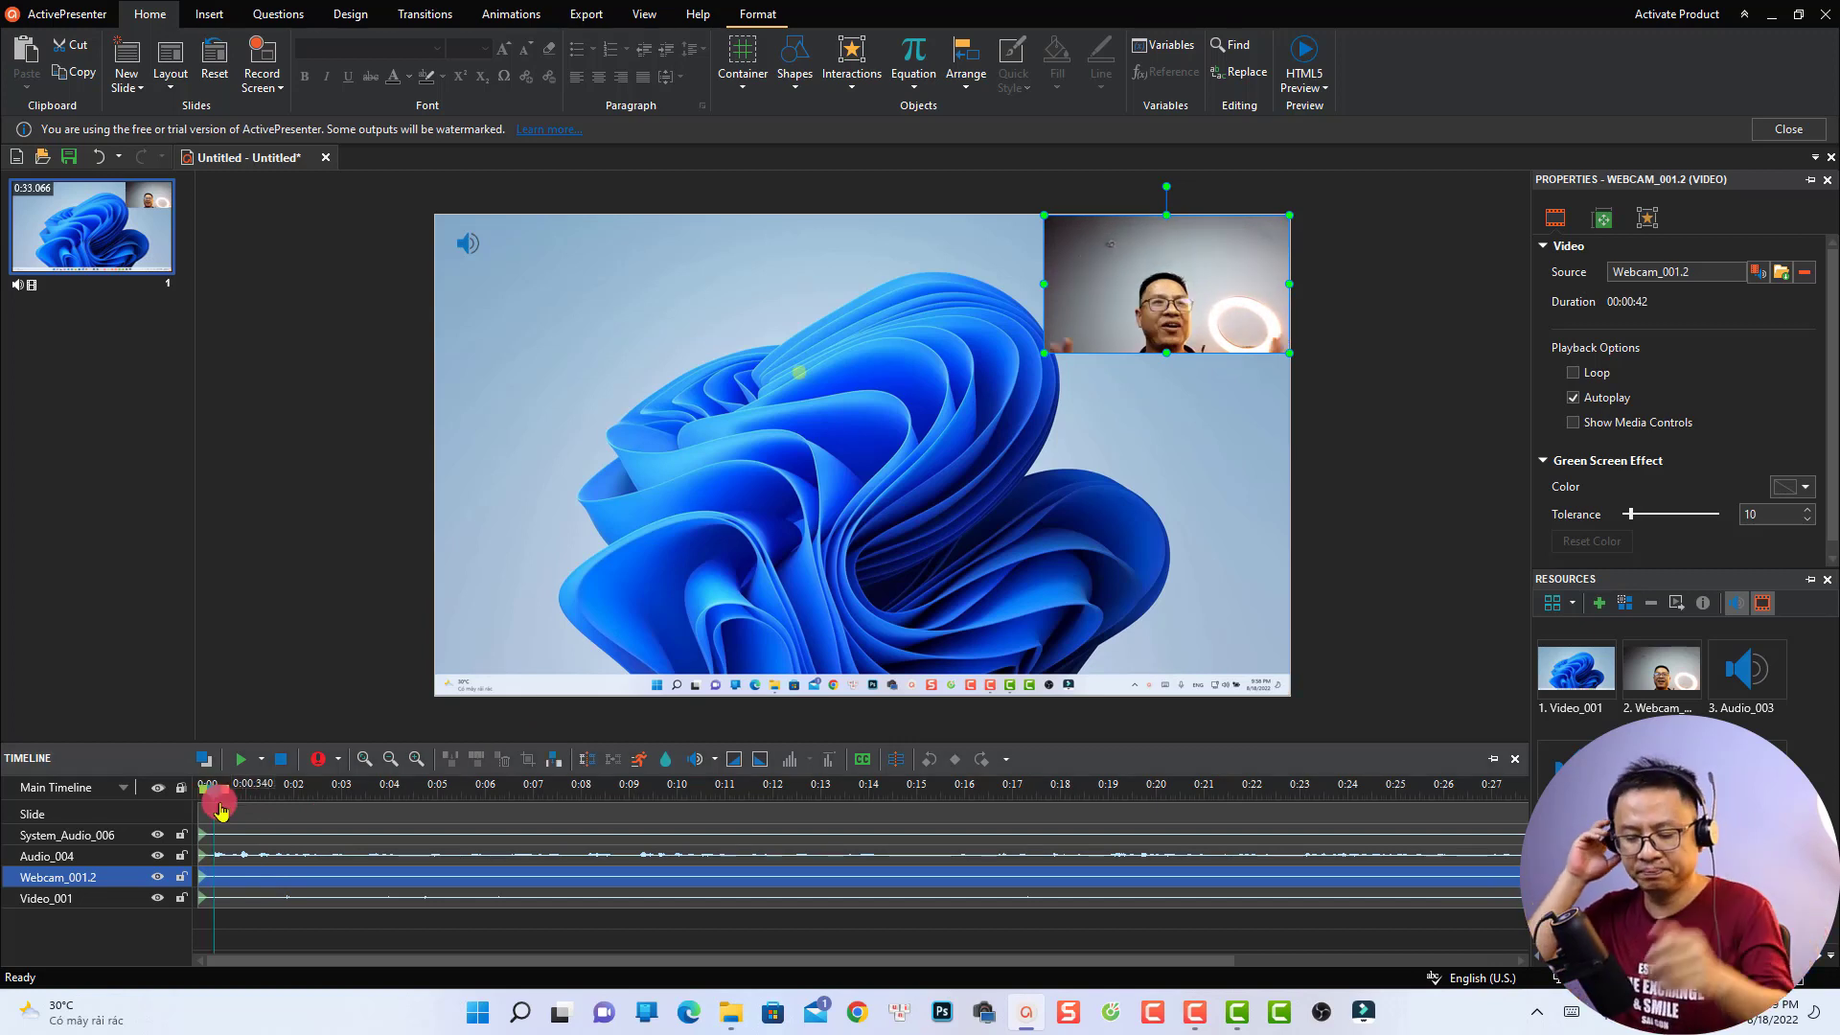
click(220, 809)
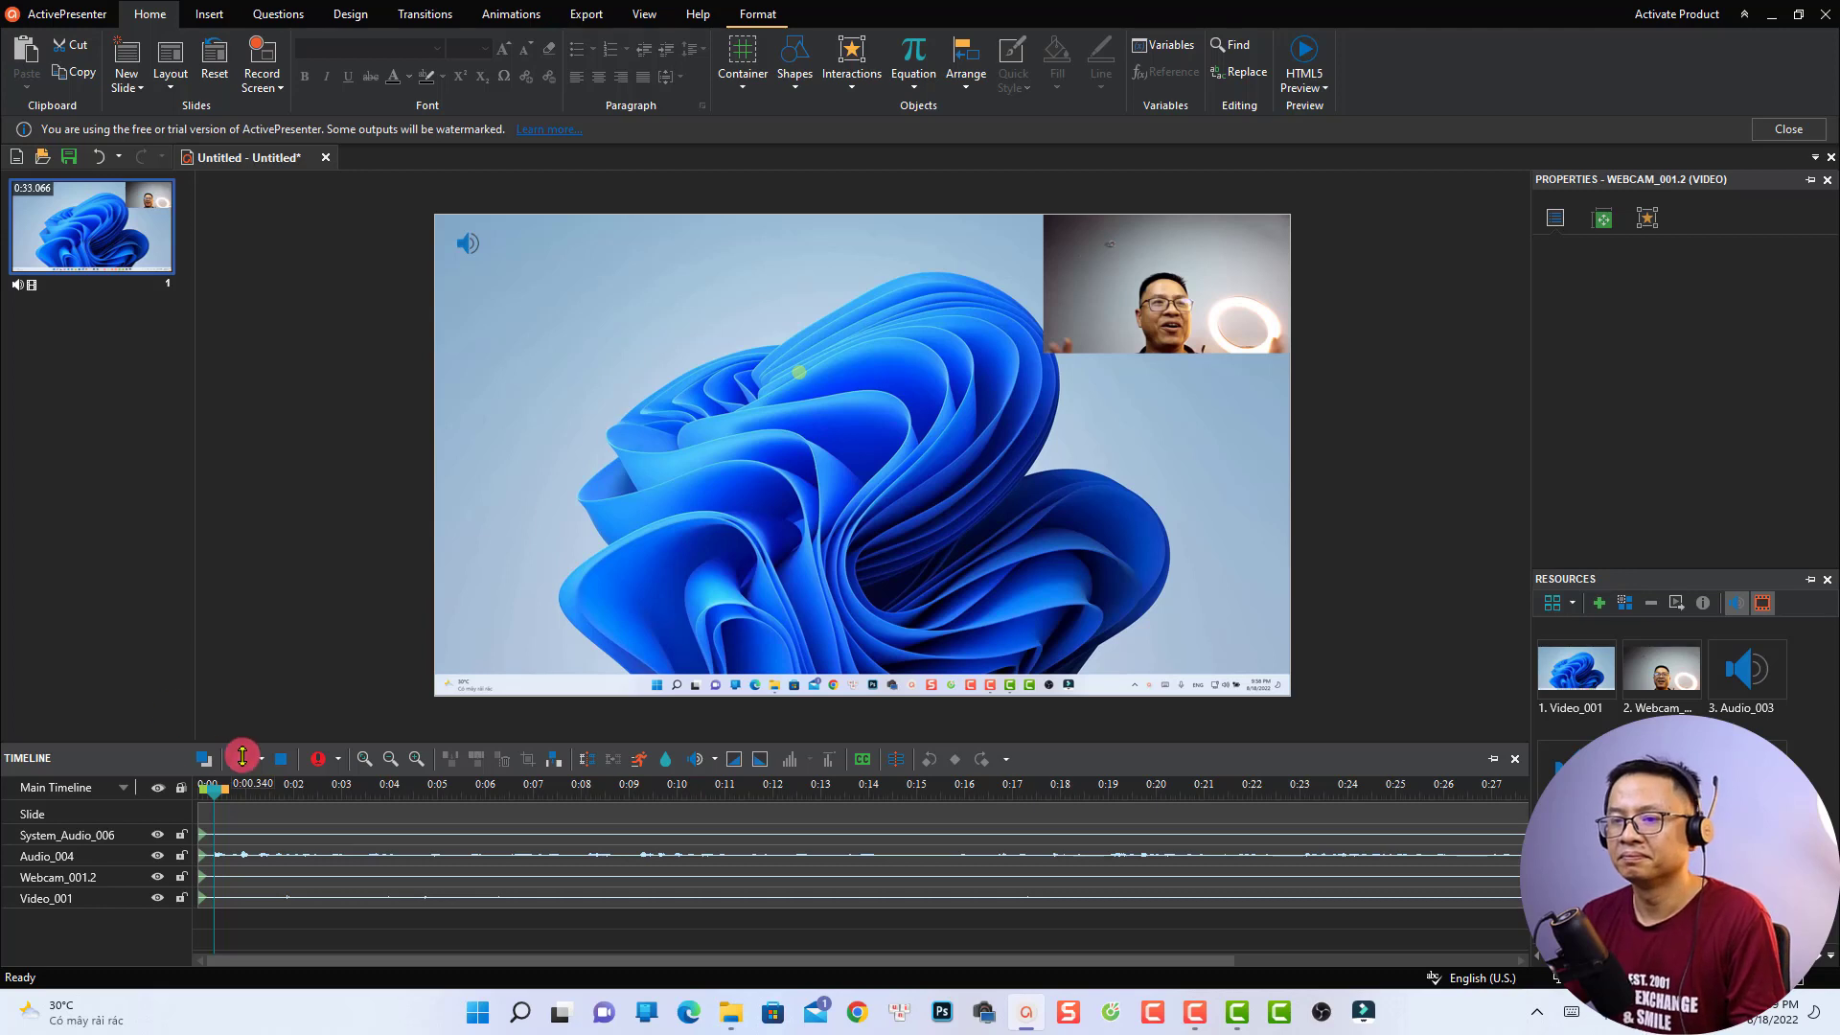
click(242, 756)
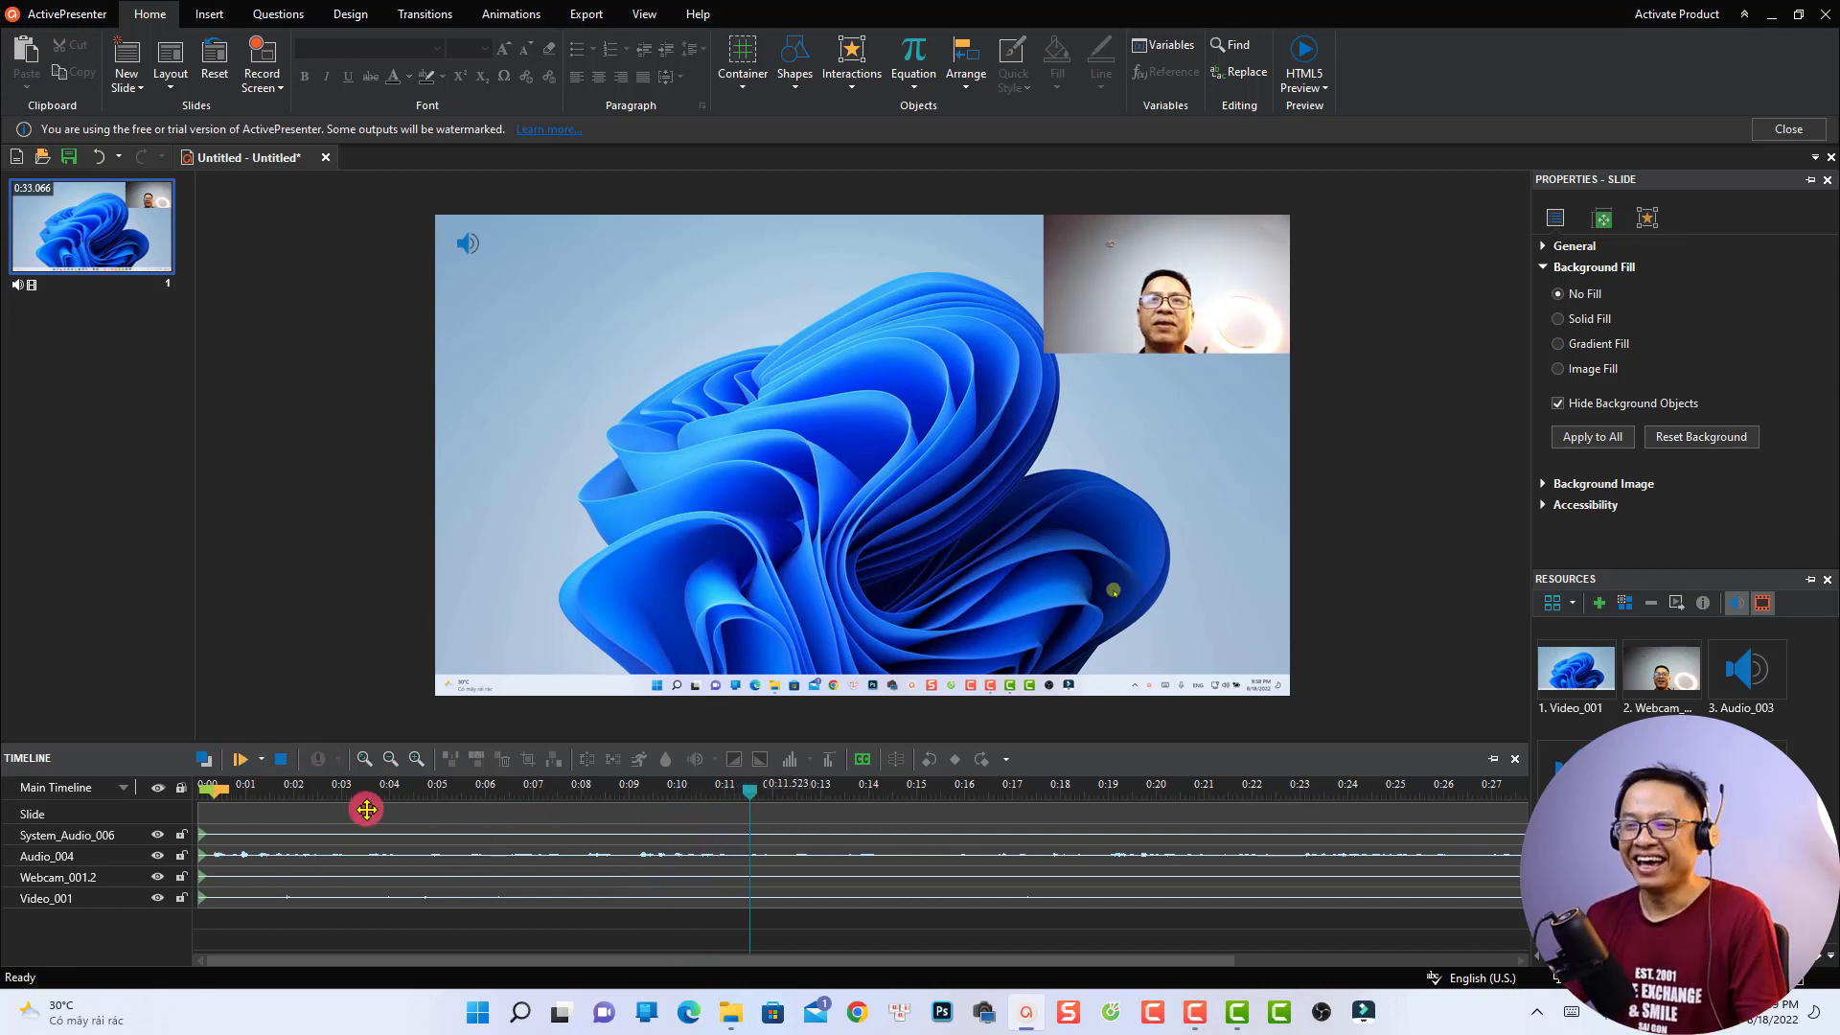
click(430, 856)
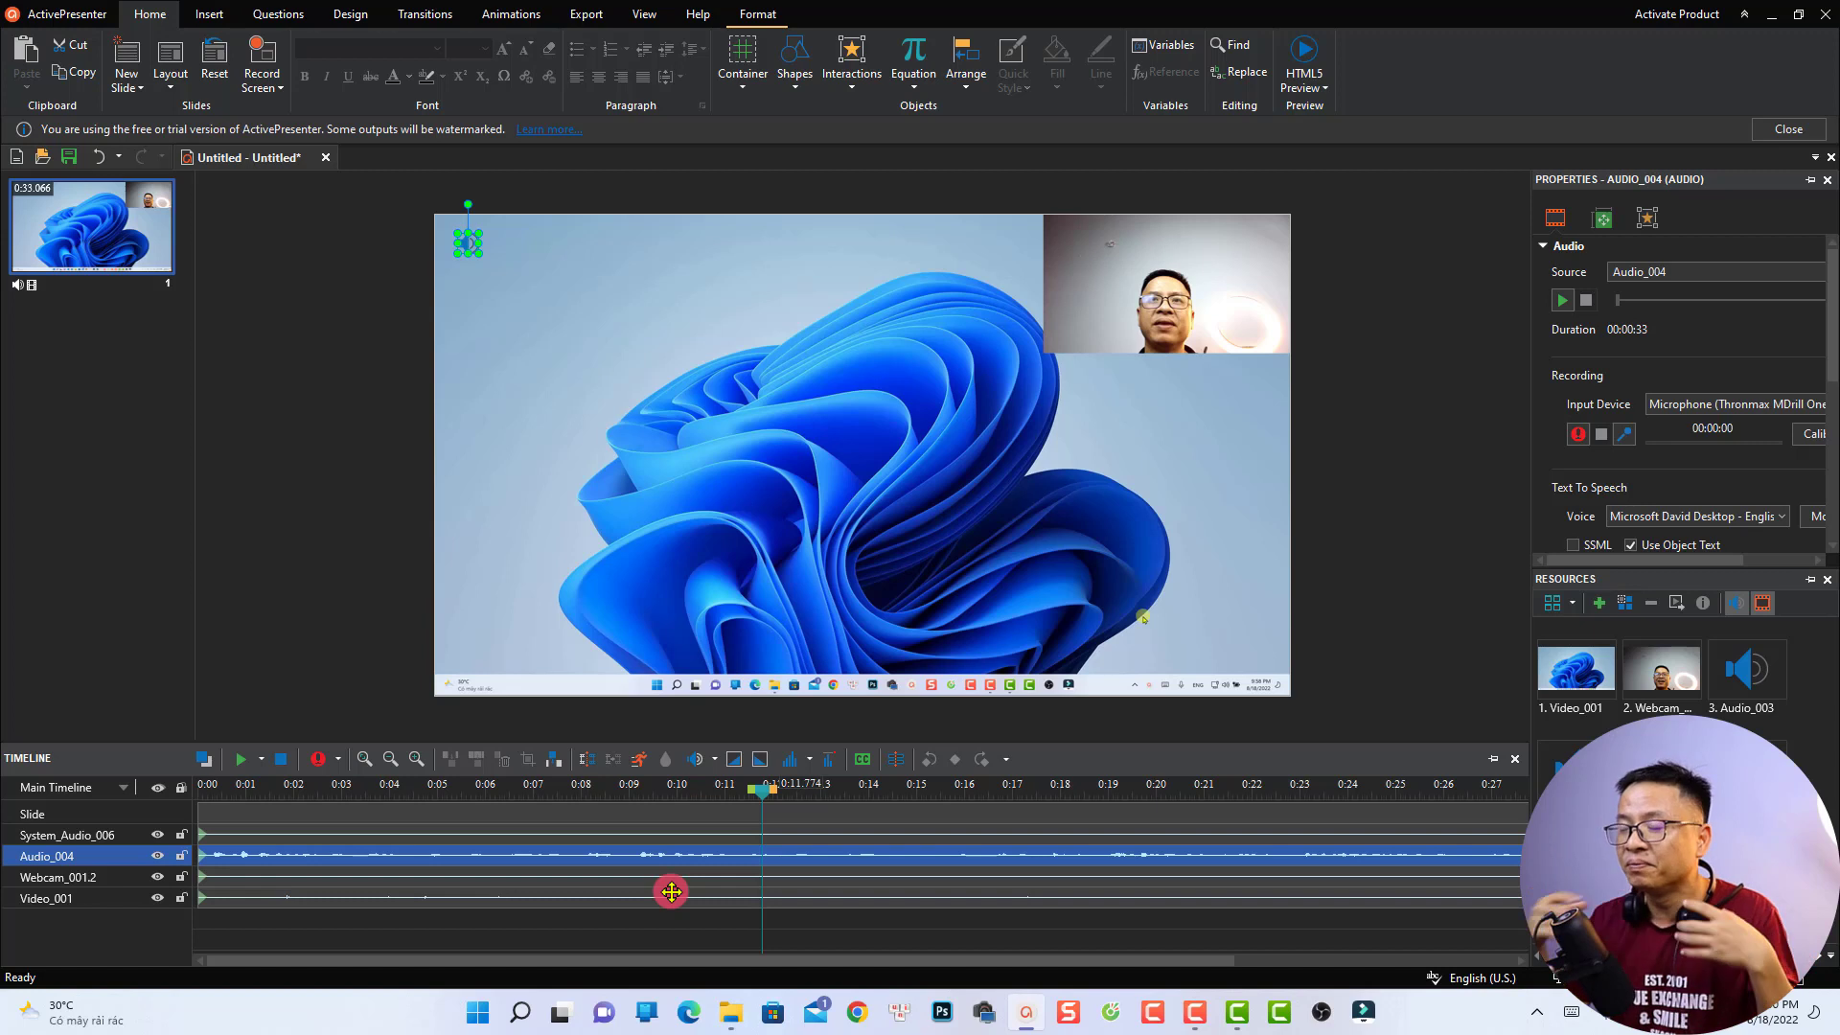
- Examine the shapes available for insertion and the cursor effects properties of the Video_001 track
click(209, 14)
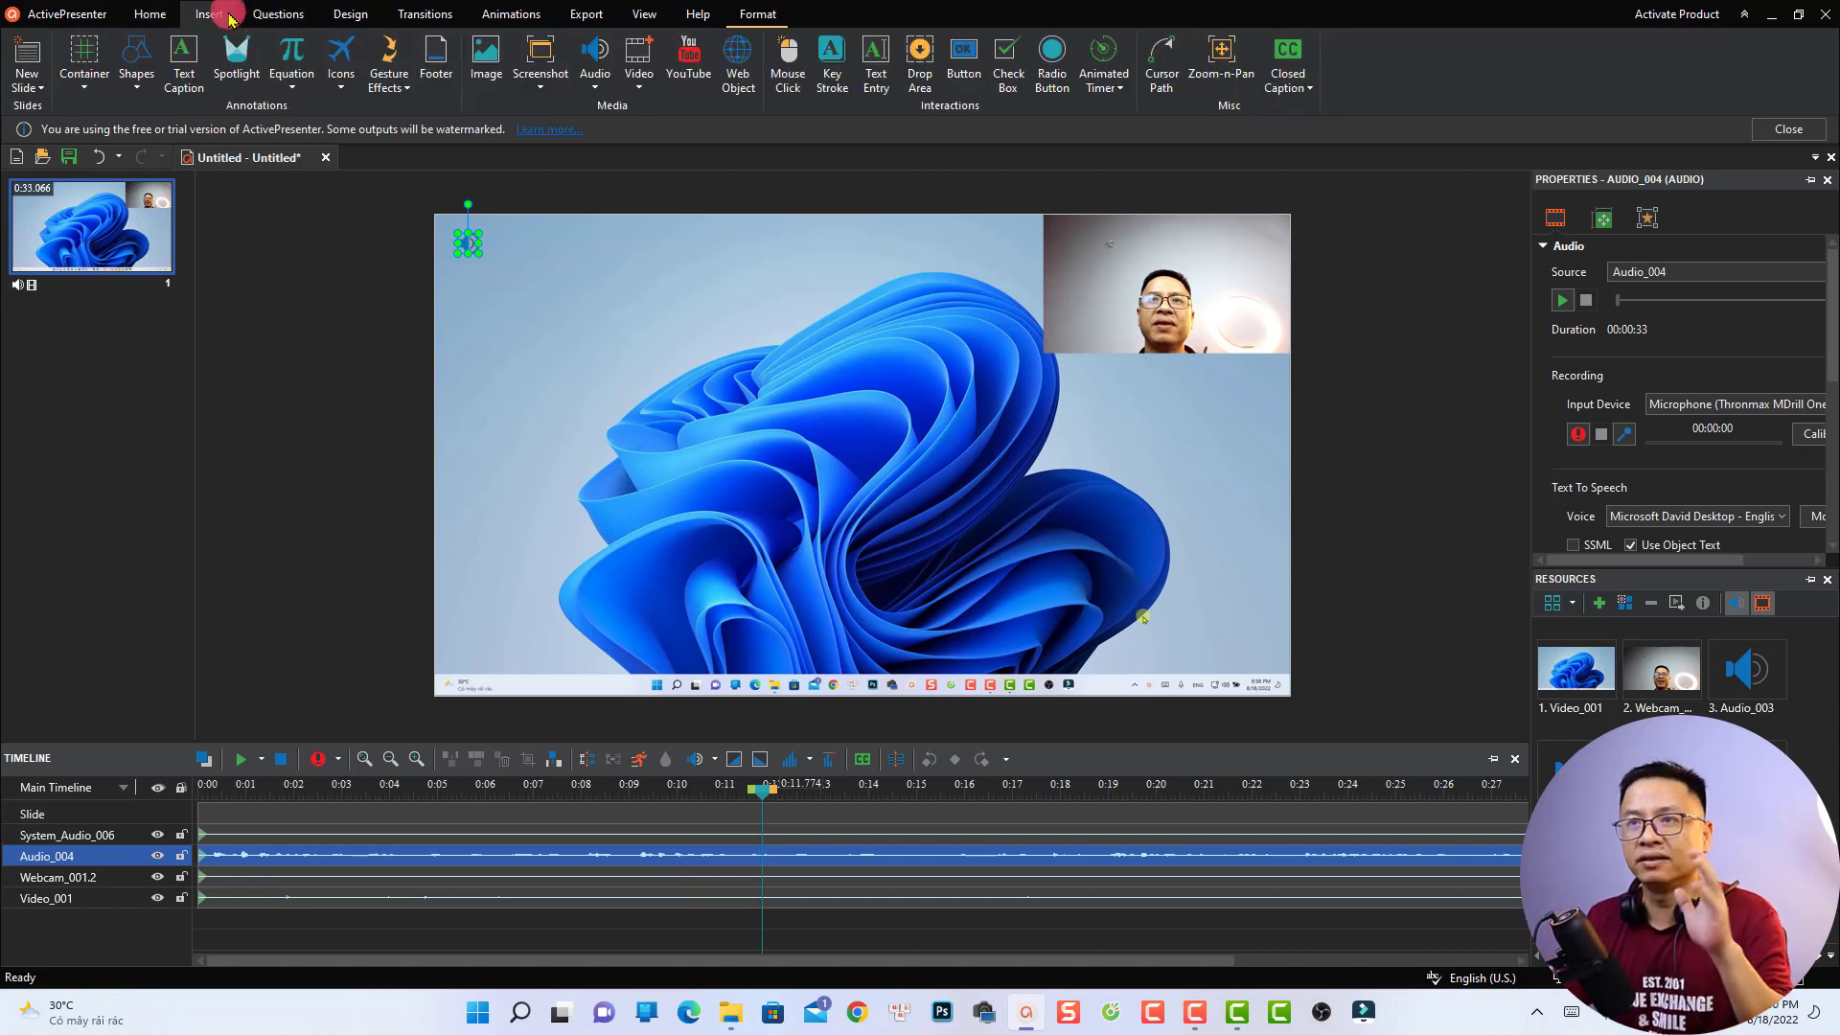
click(137, 78)
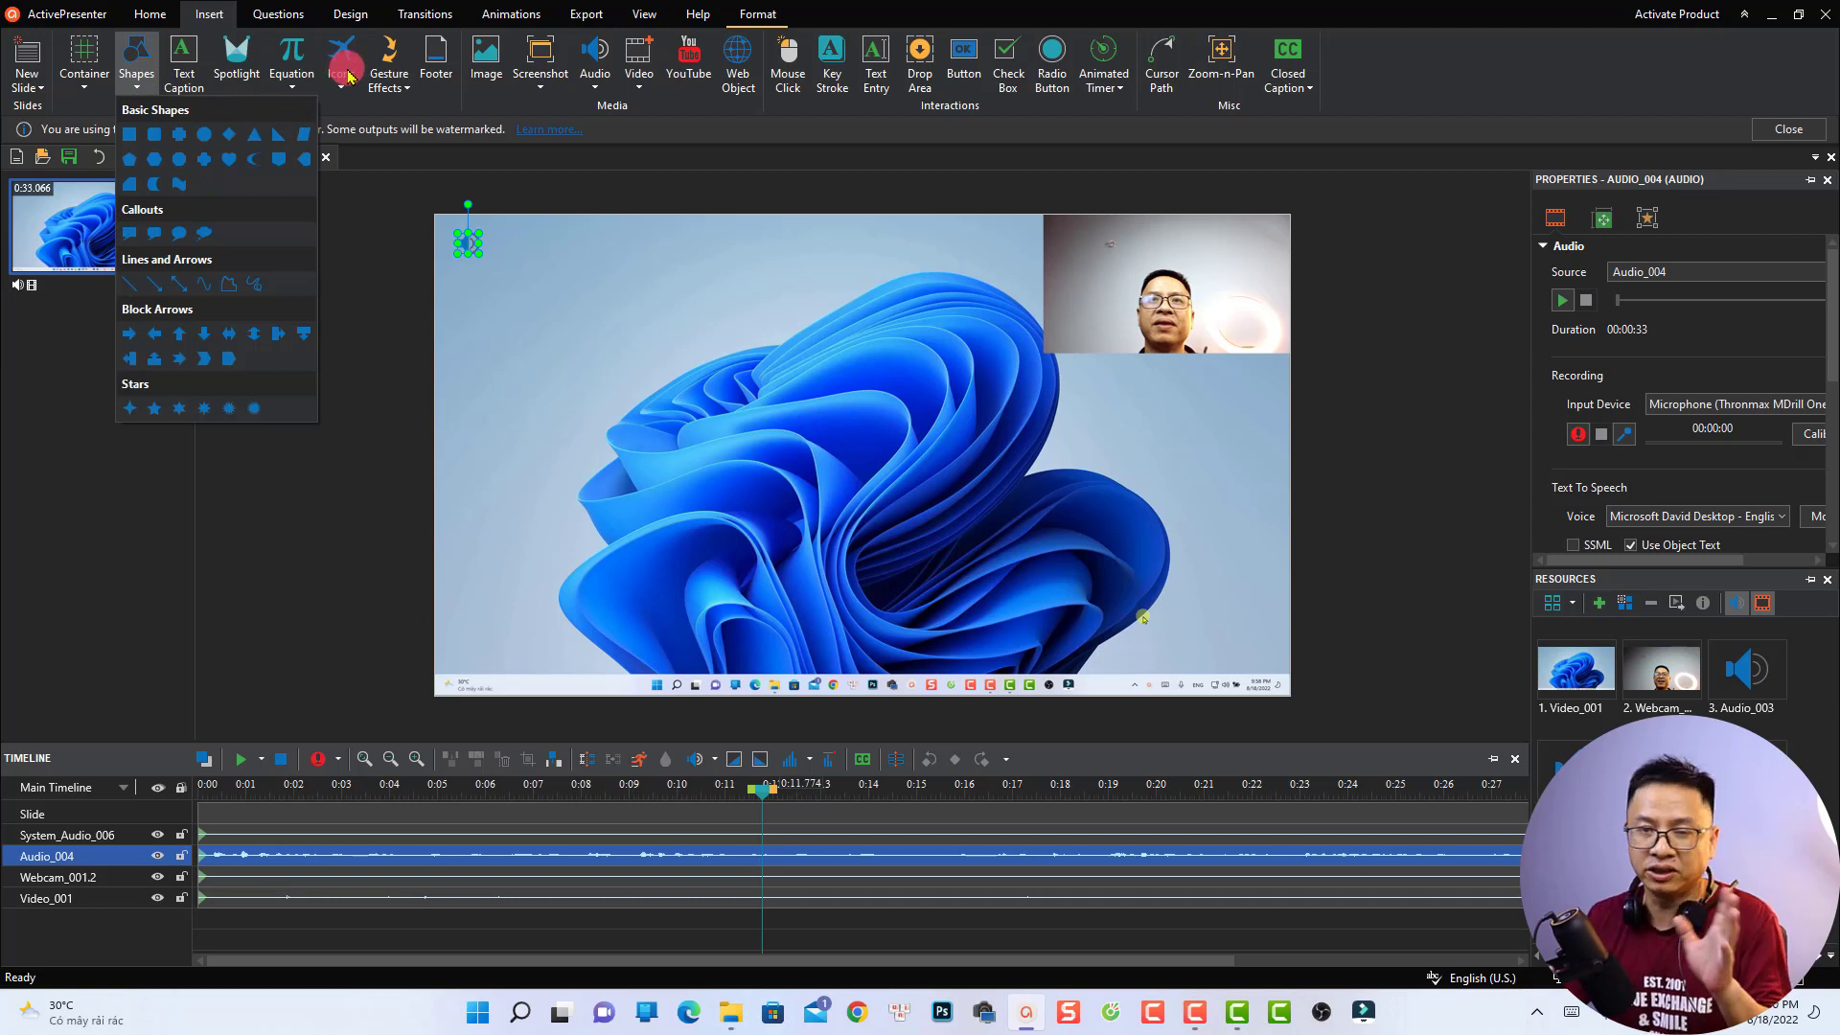
click(640, 896)
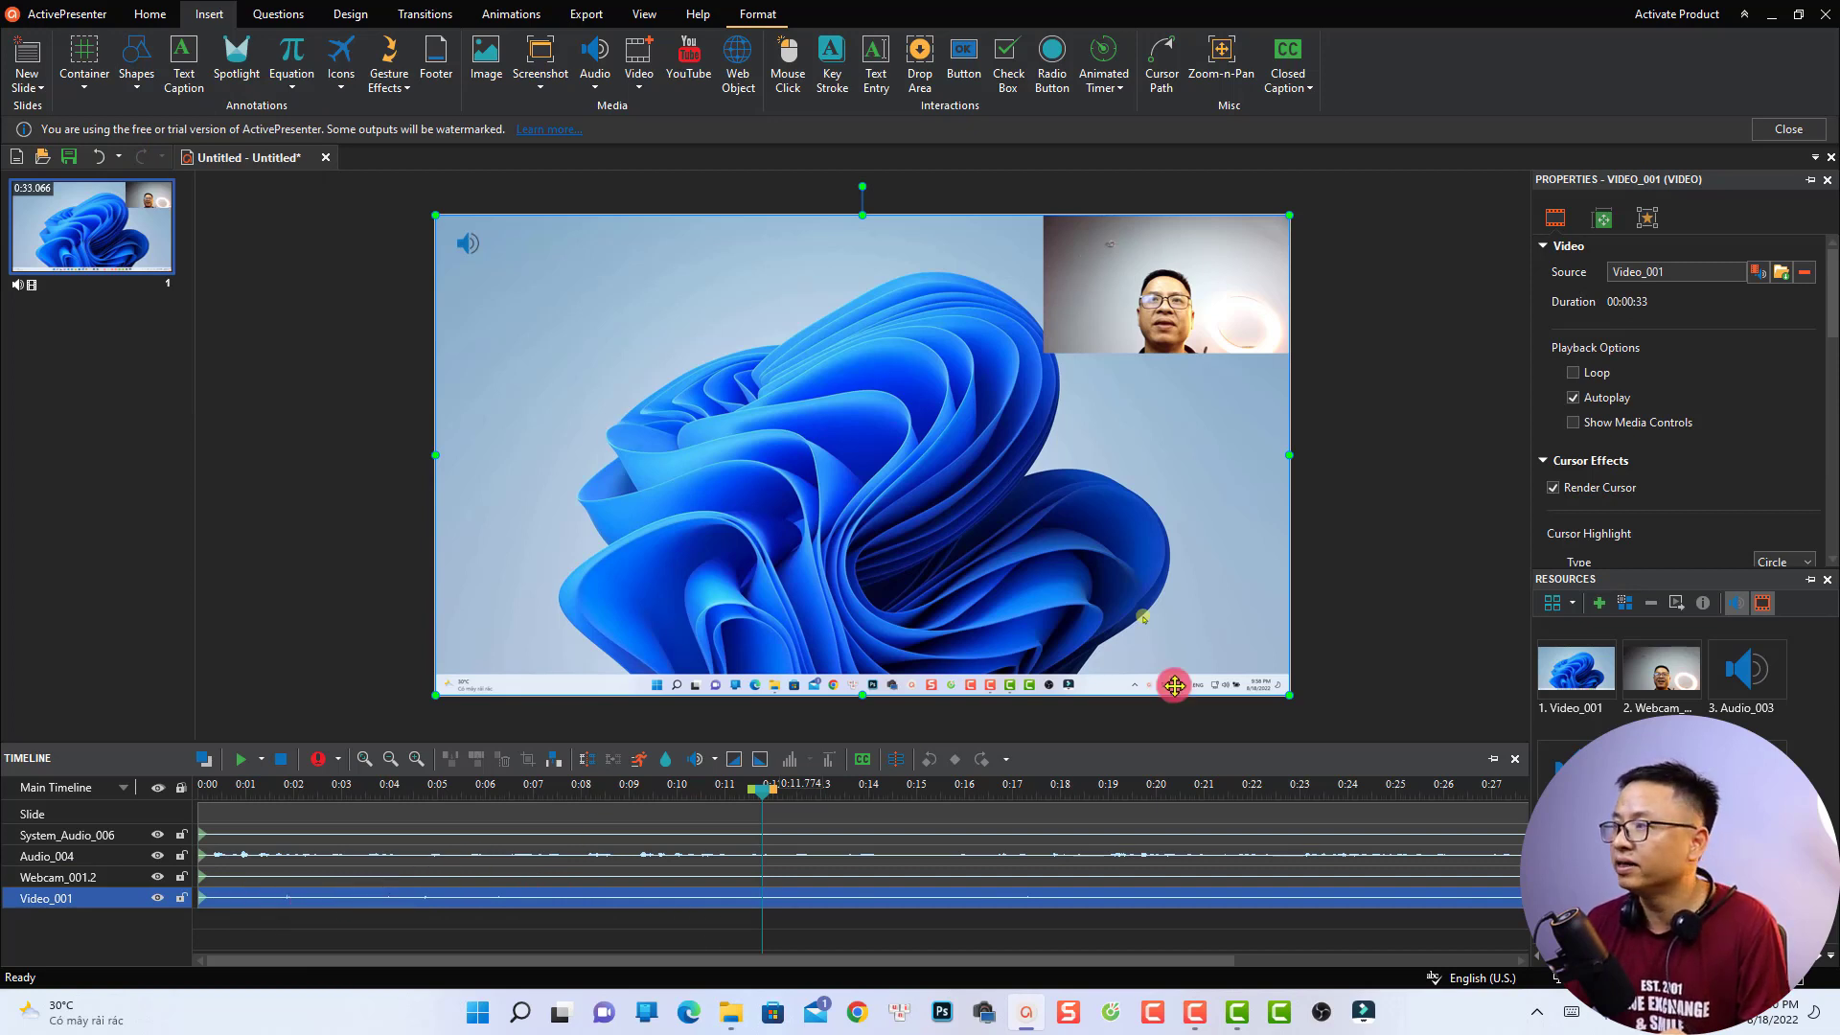
scroll(1668, 408, down, 3)
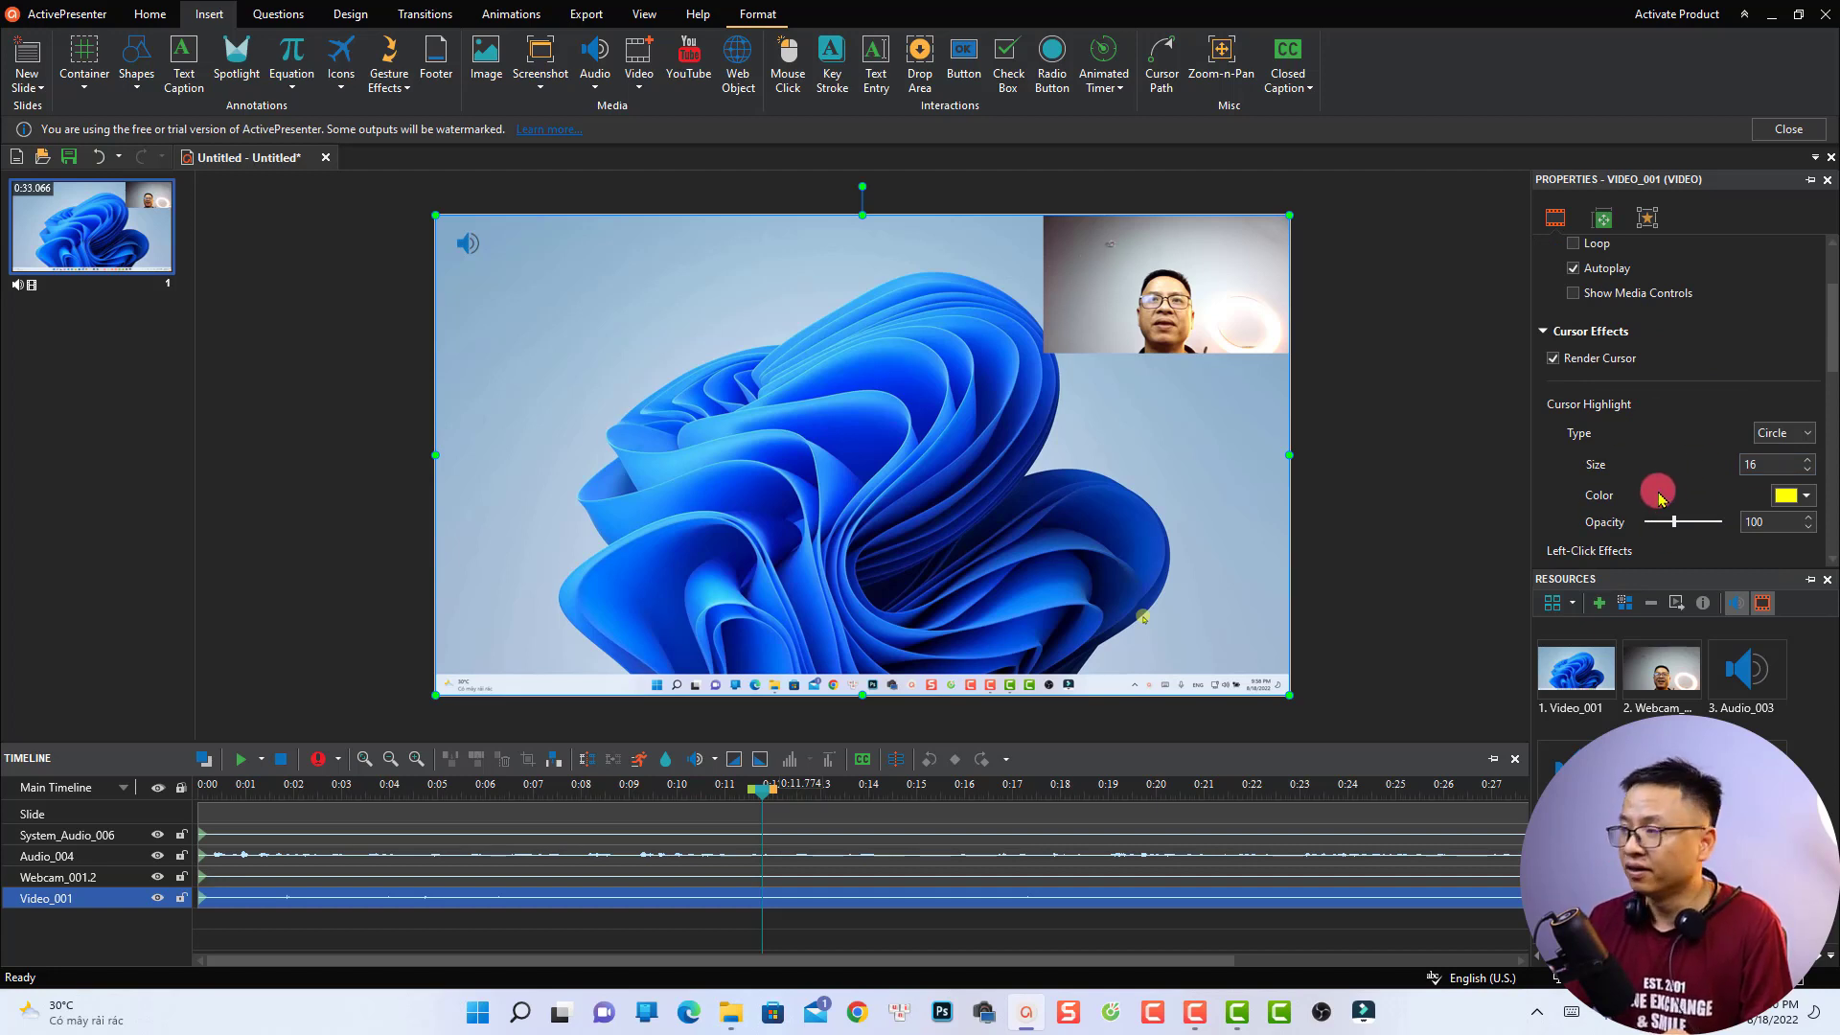
scroll(1661, 497, down, 1)
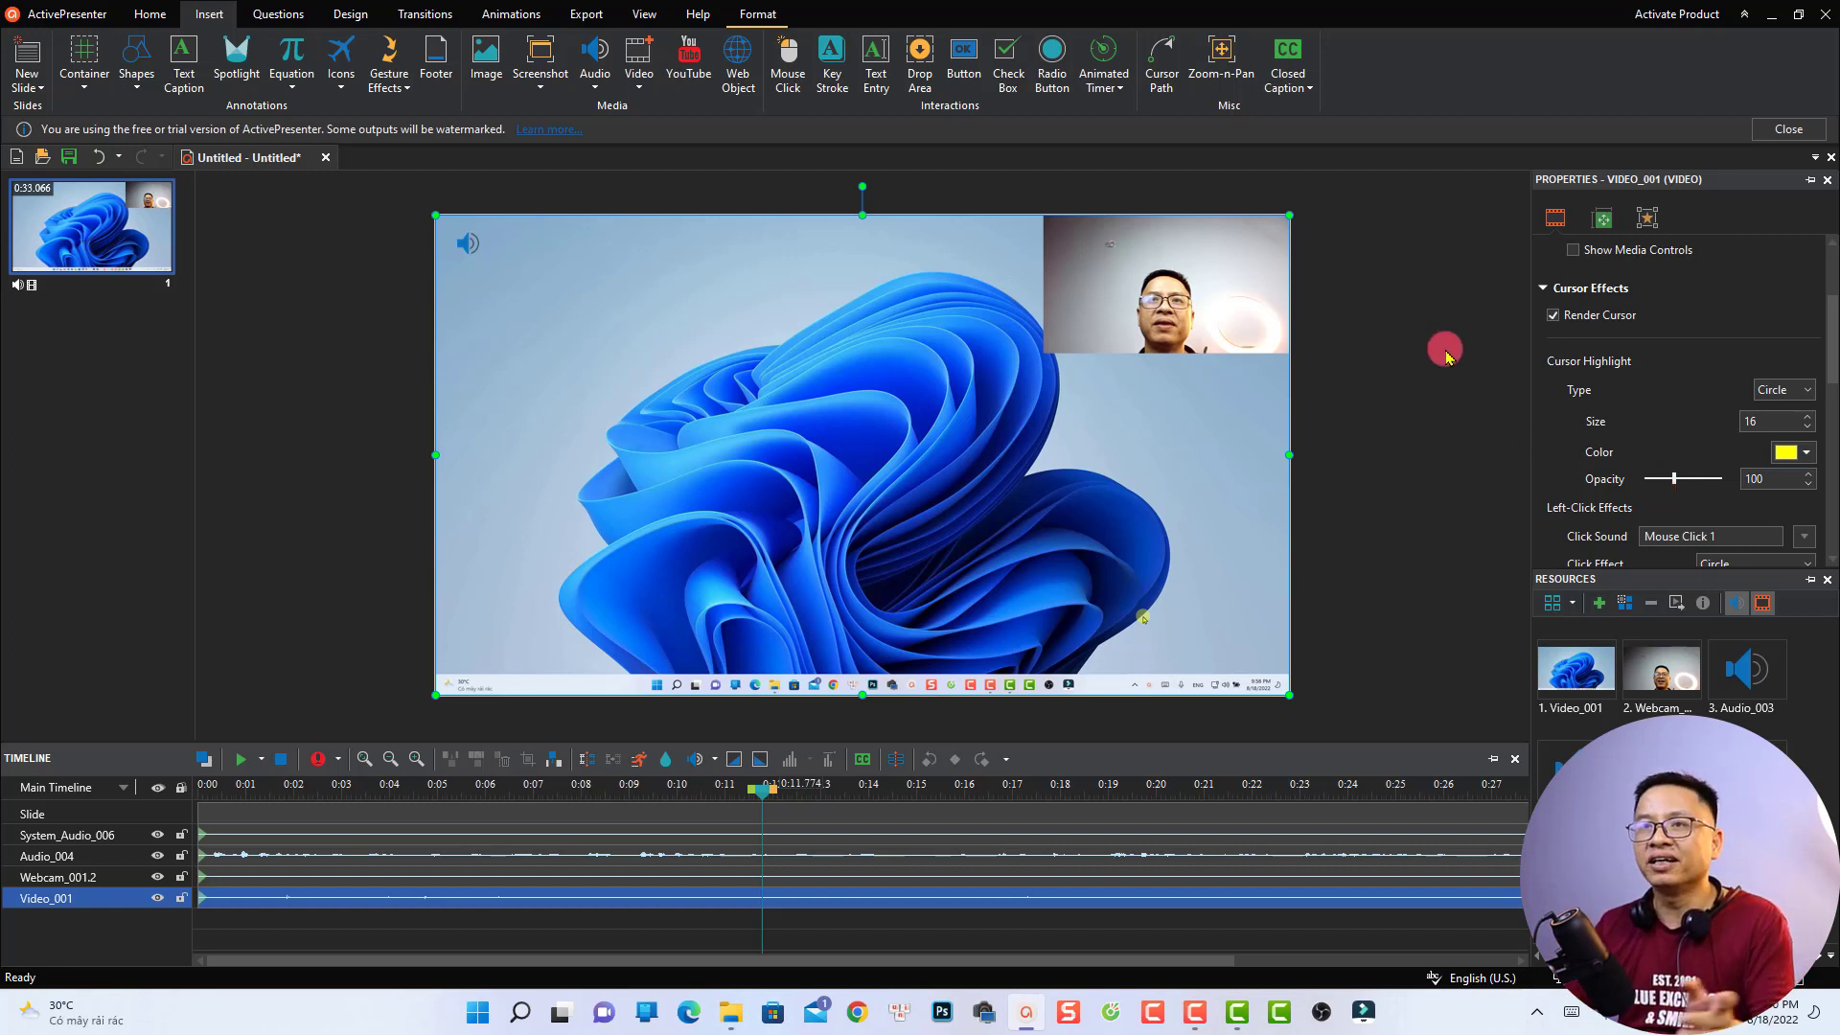
- Export the project as an MP4 video at 1920 x 1080 and 30 frames per second
click(587, 16)
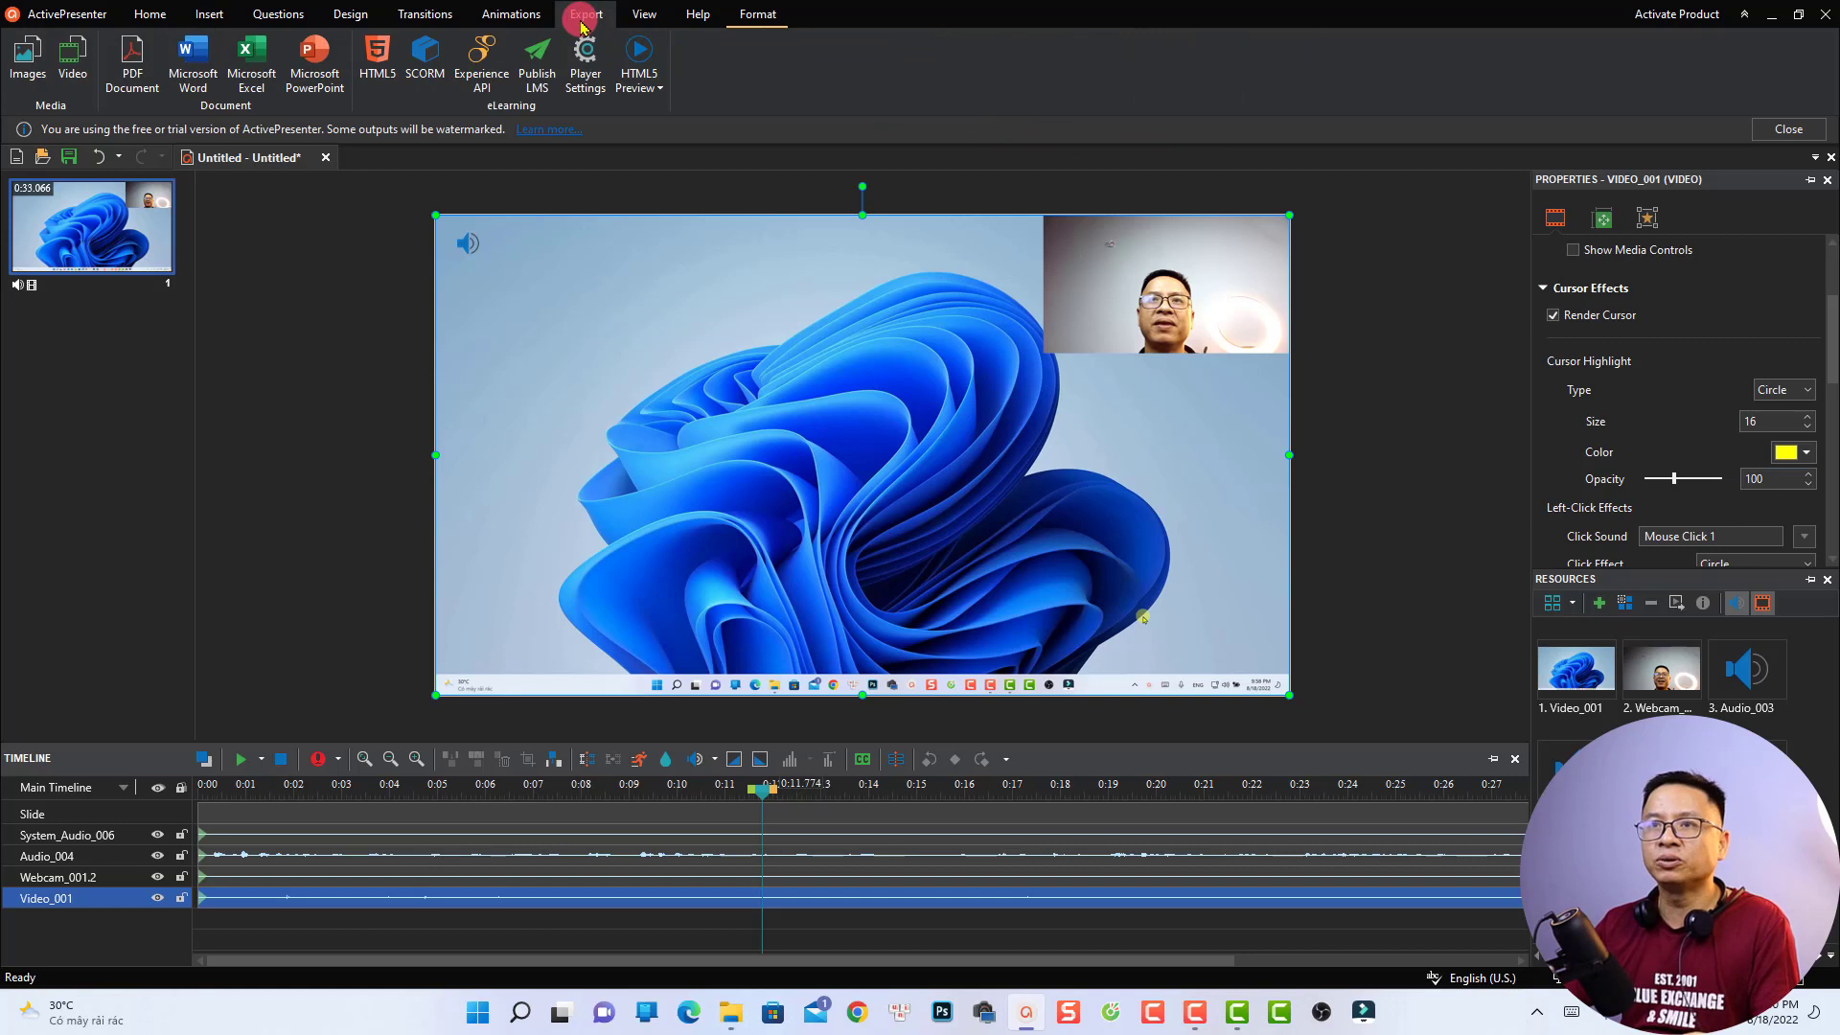
click(77, 84)
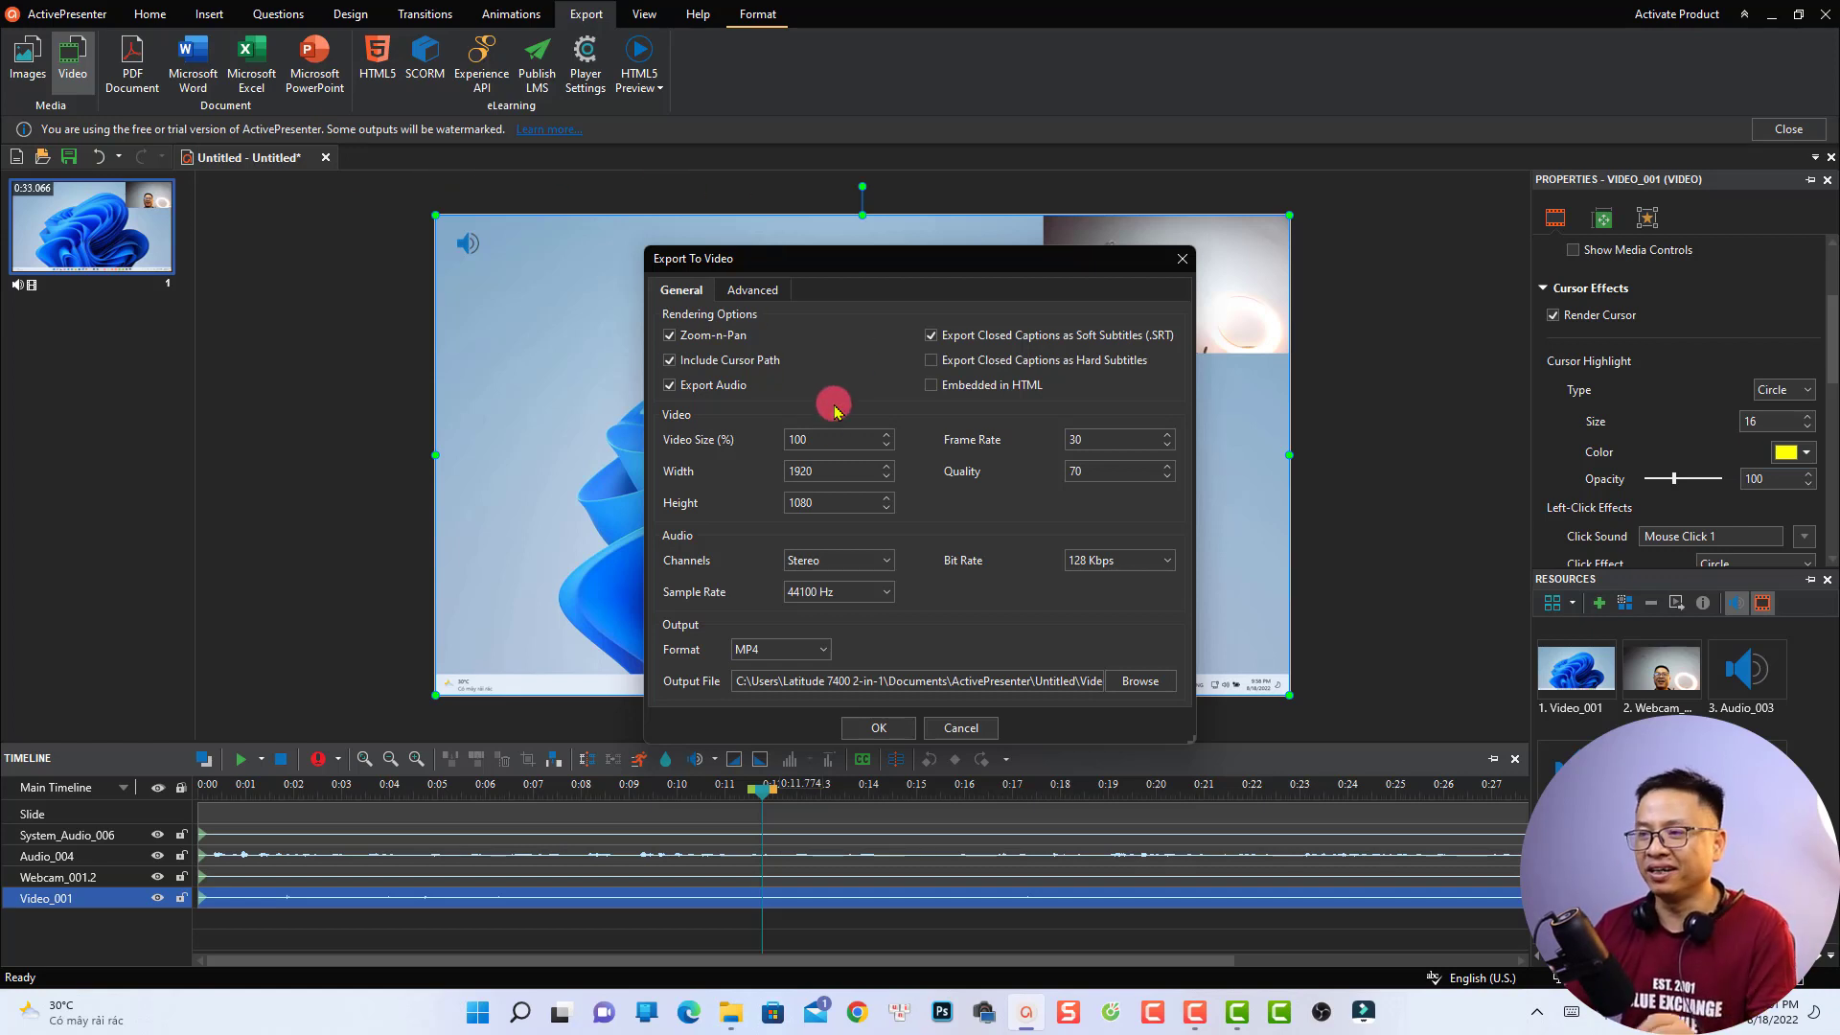
click(790, 652)
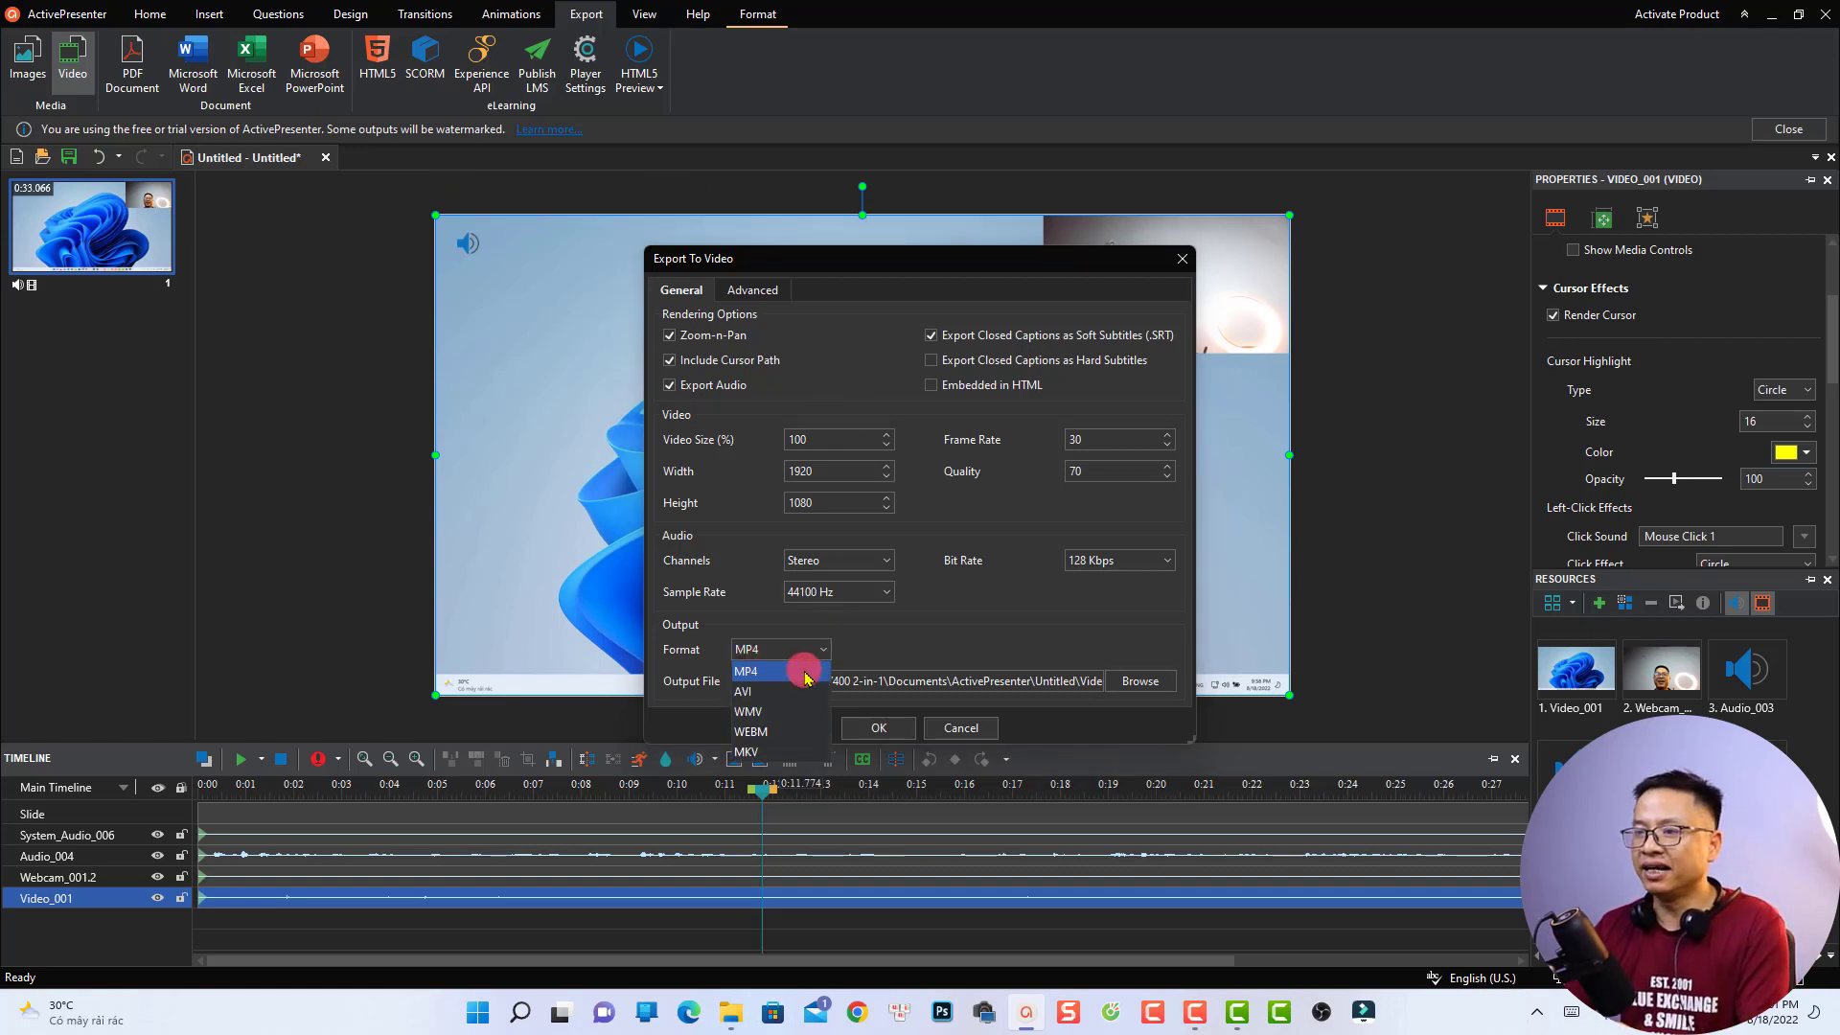
click(756, 677)
click(858, 728)
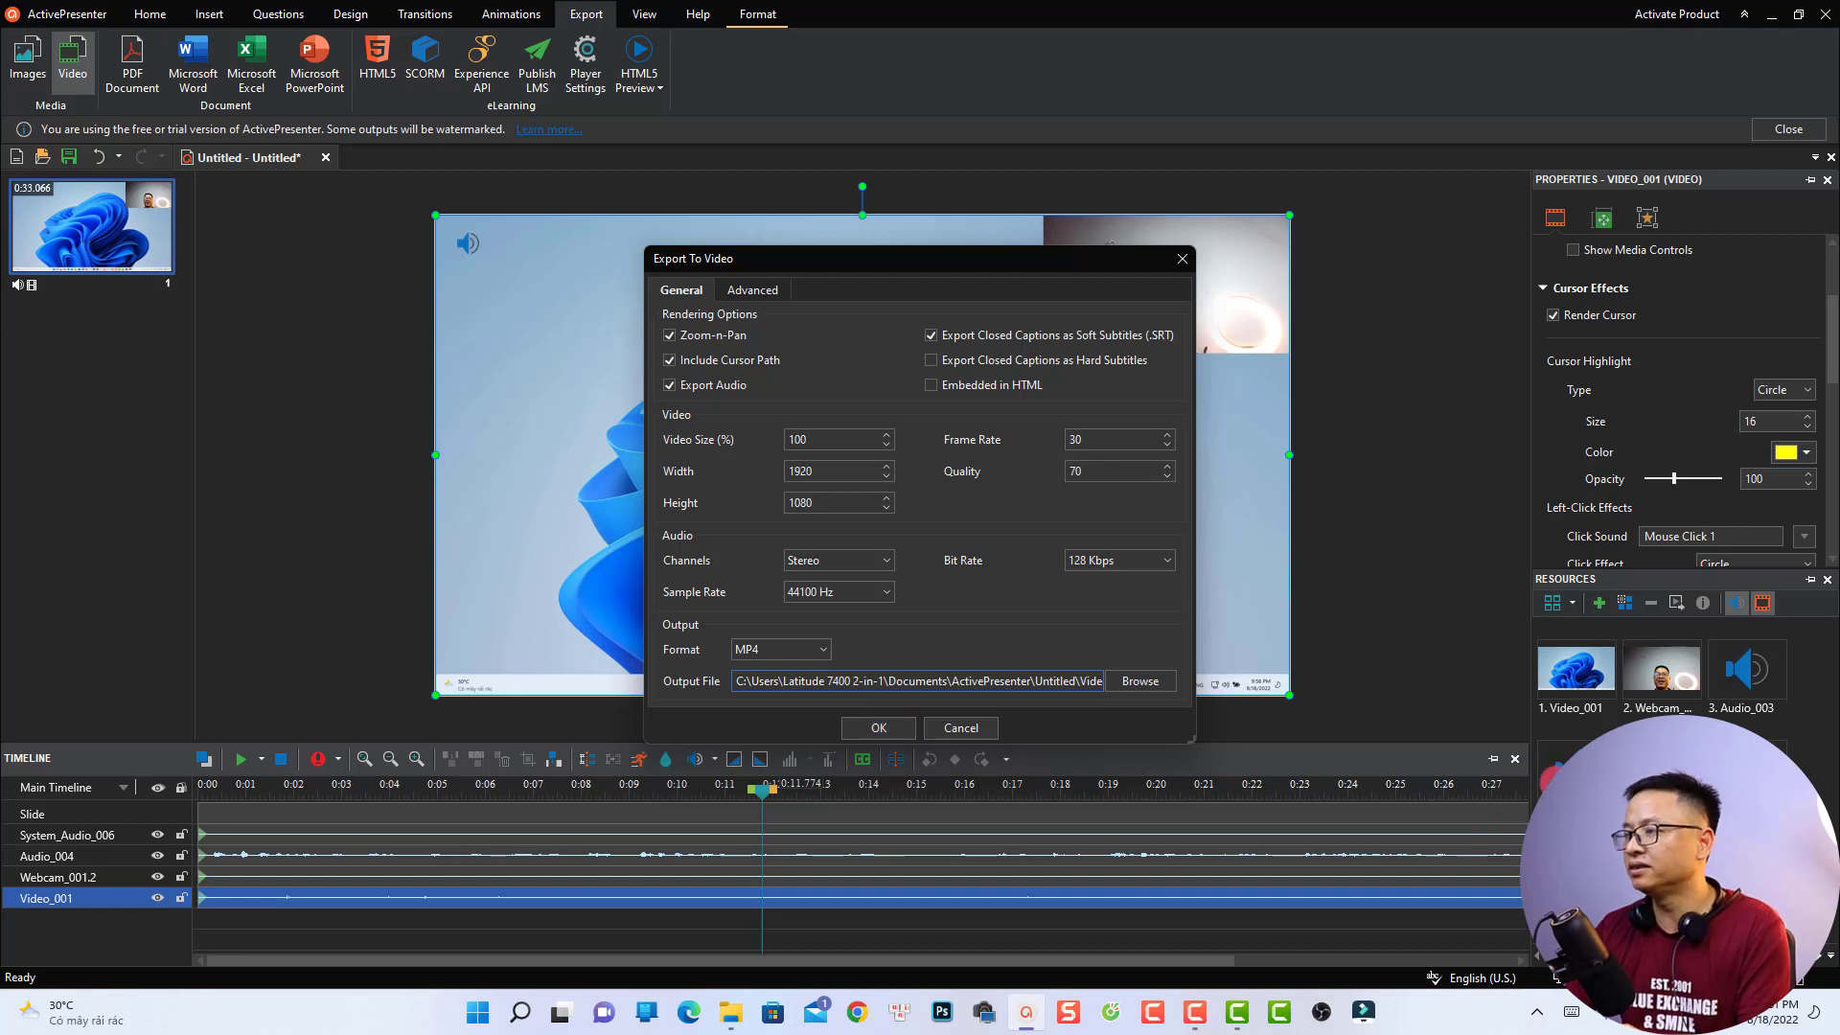
click(880, 729)
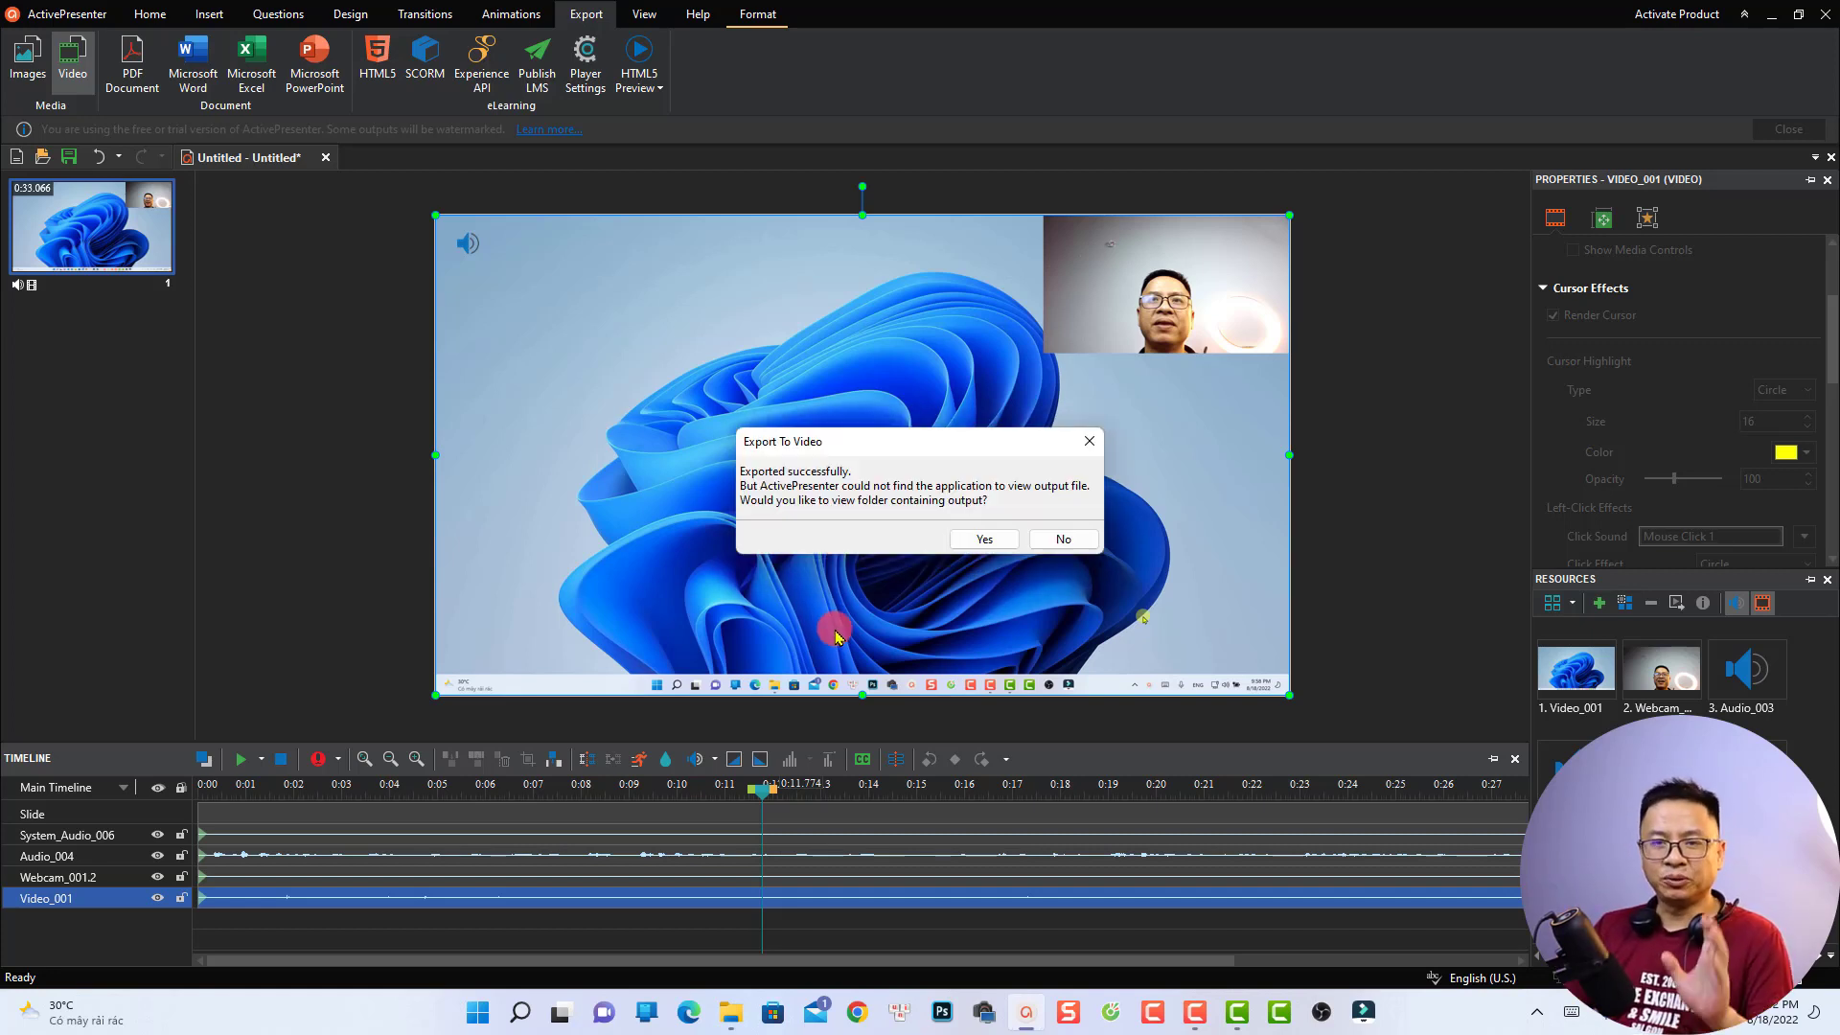
- Open the export's output folder, play Untitled.mp4 in full screen, then pause it and leave full screen
click(978, 540)
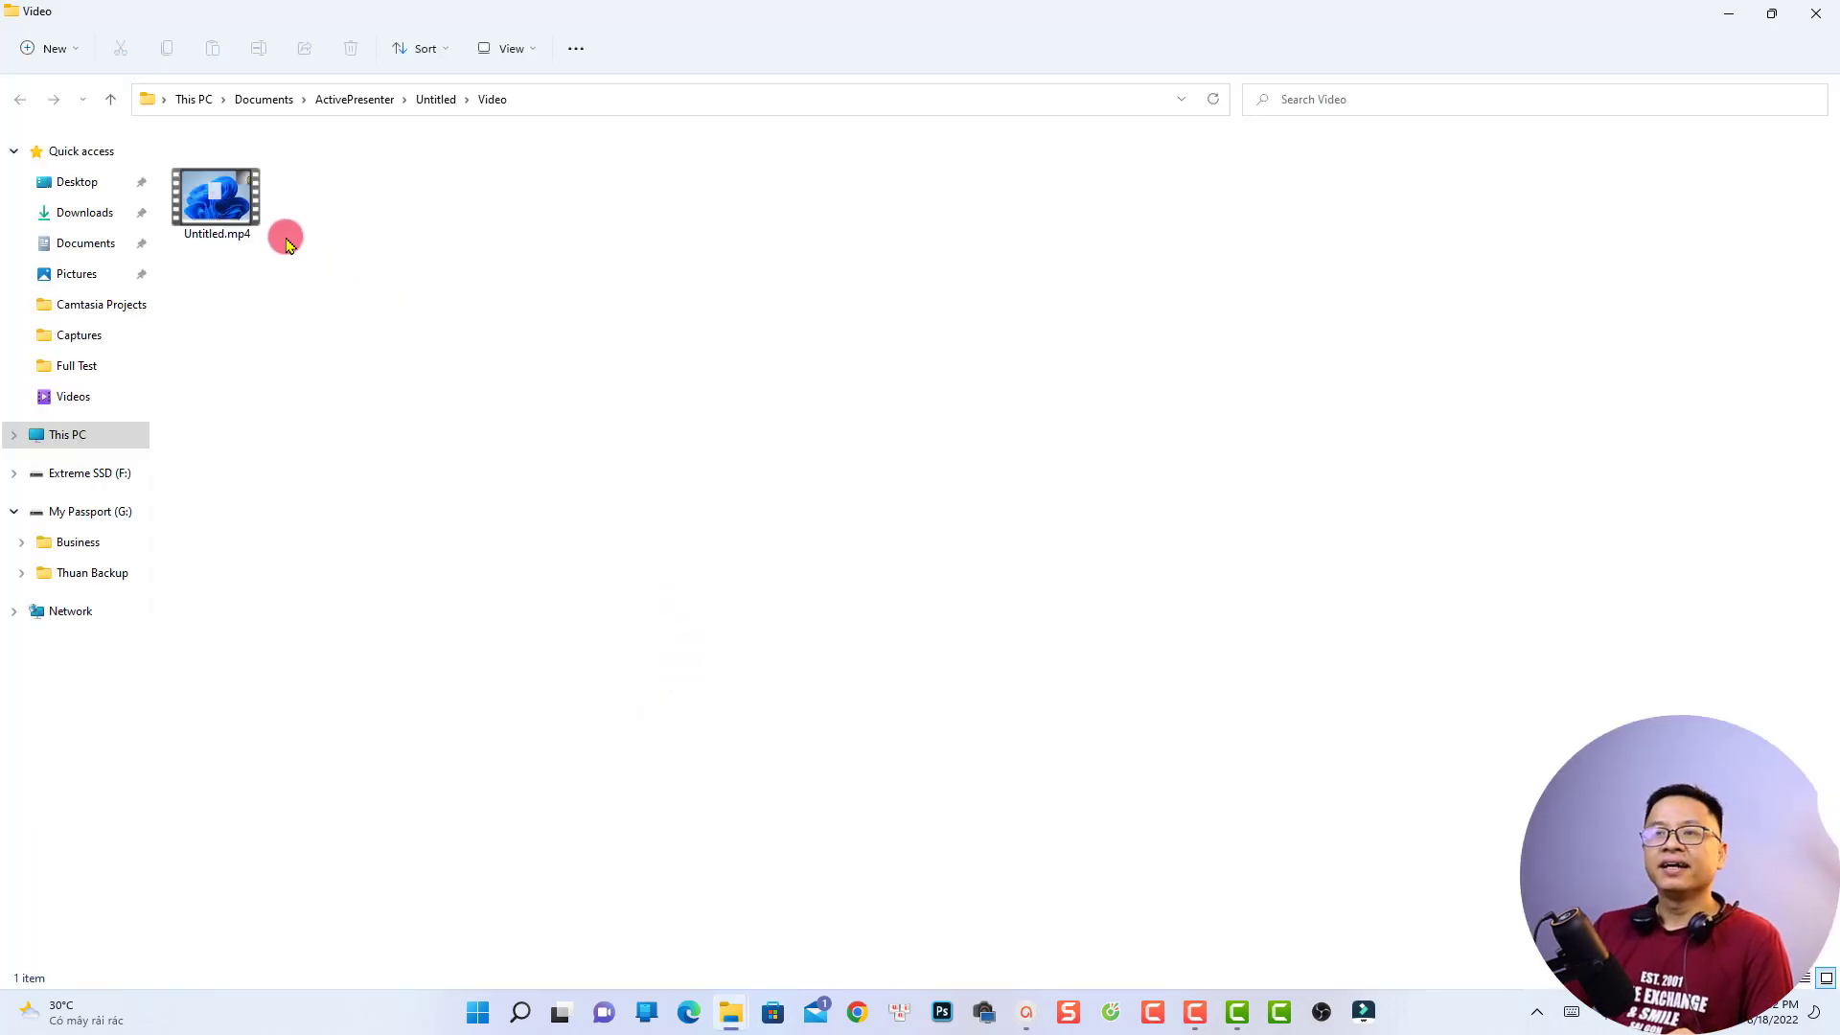
click(219, 226)
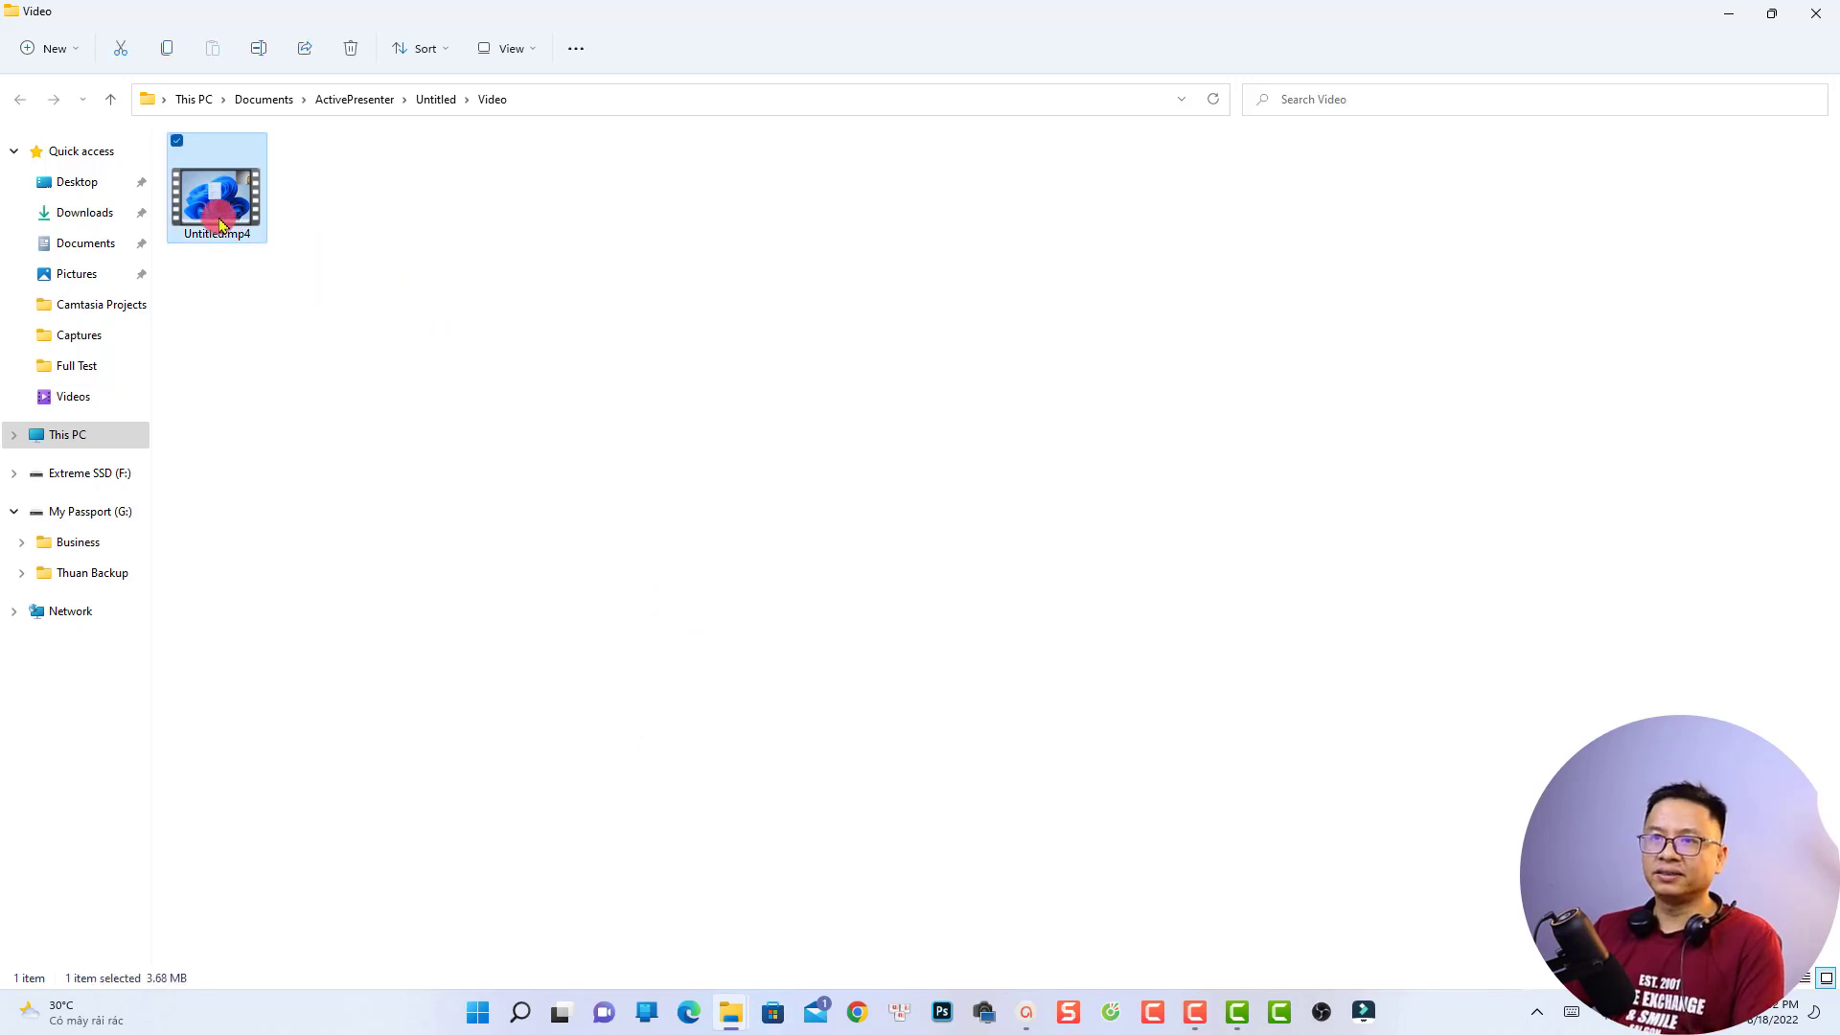
double_click(219, 225)
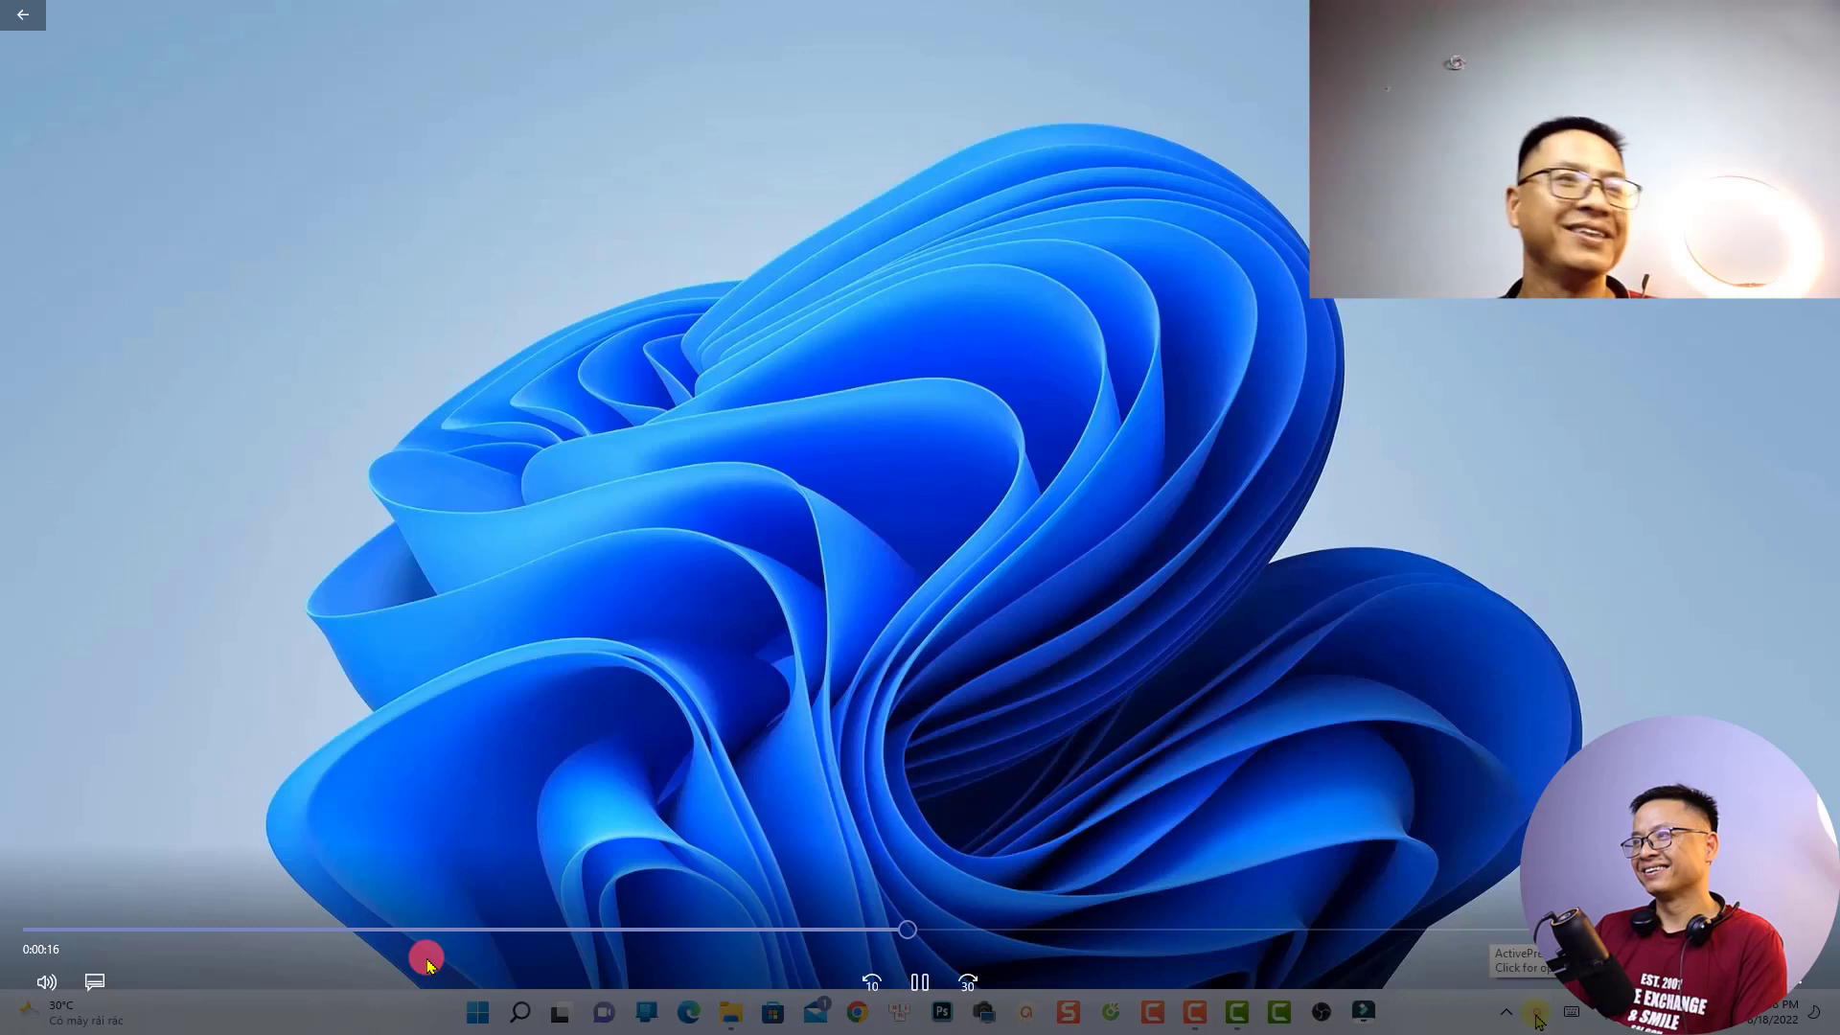
key(space)
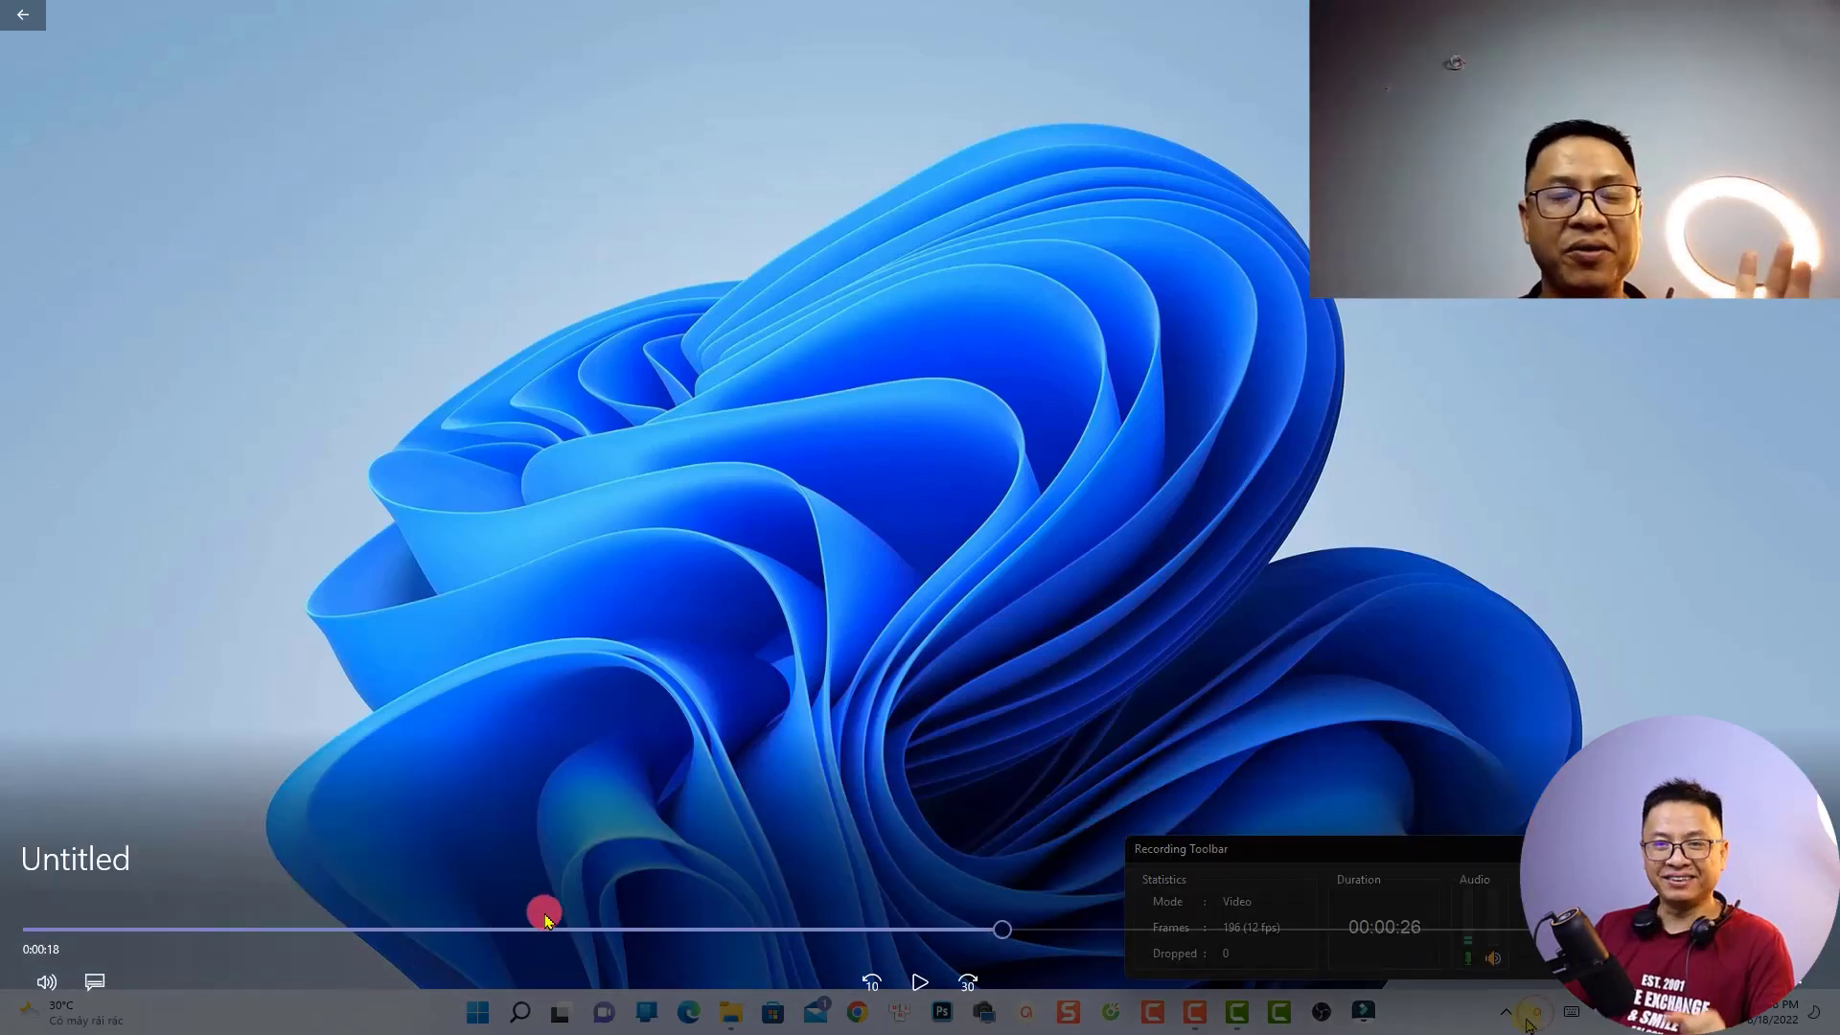
key(Escape)
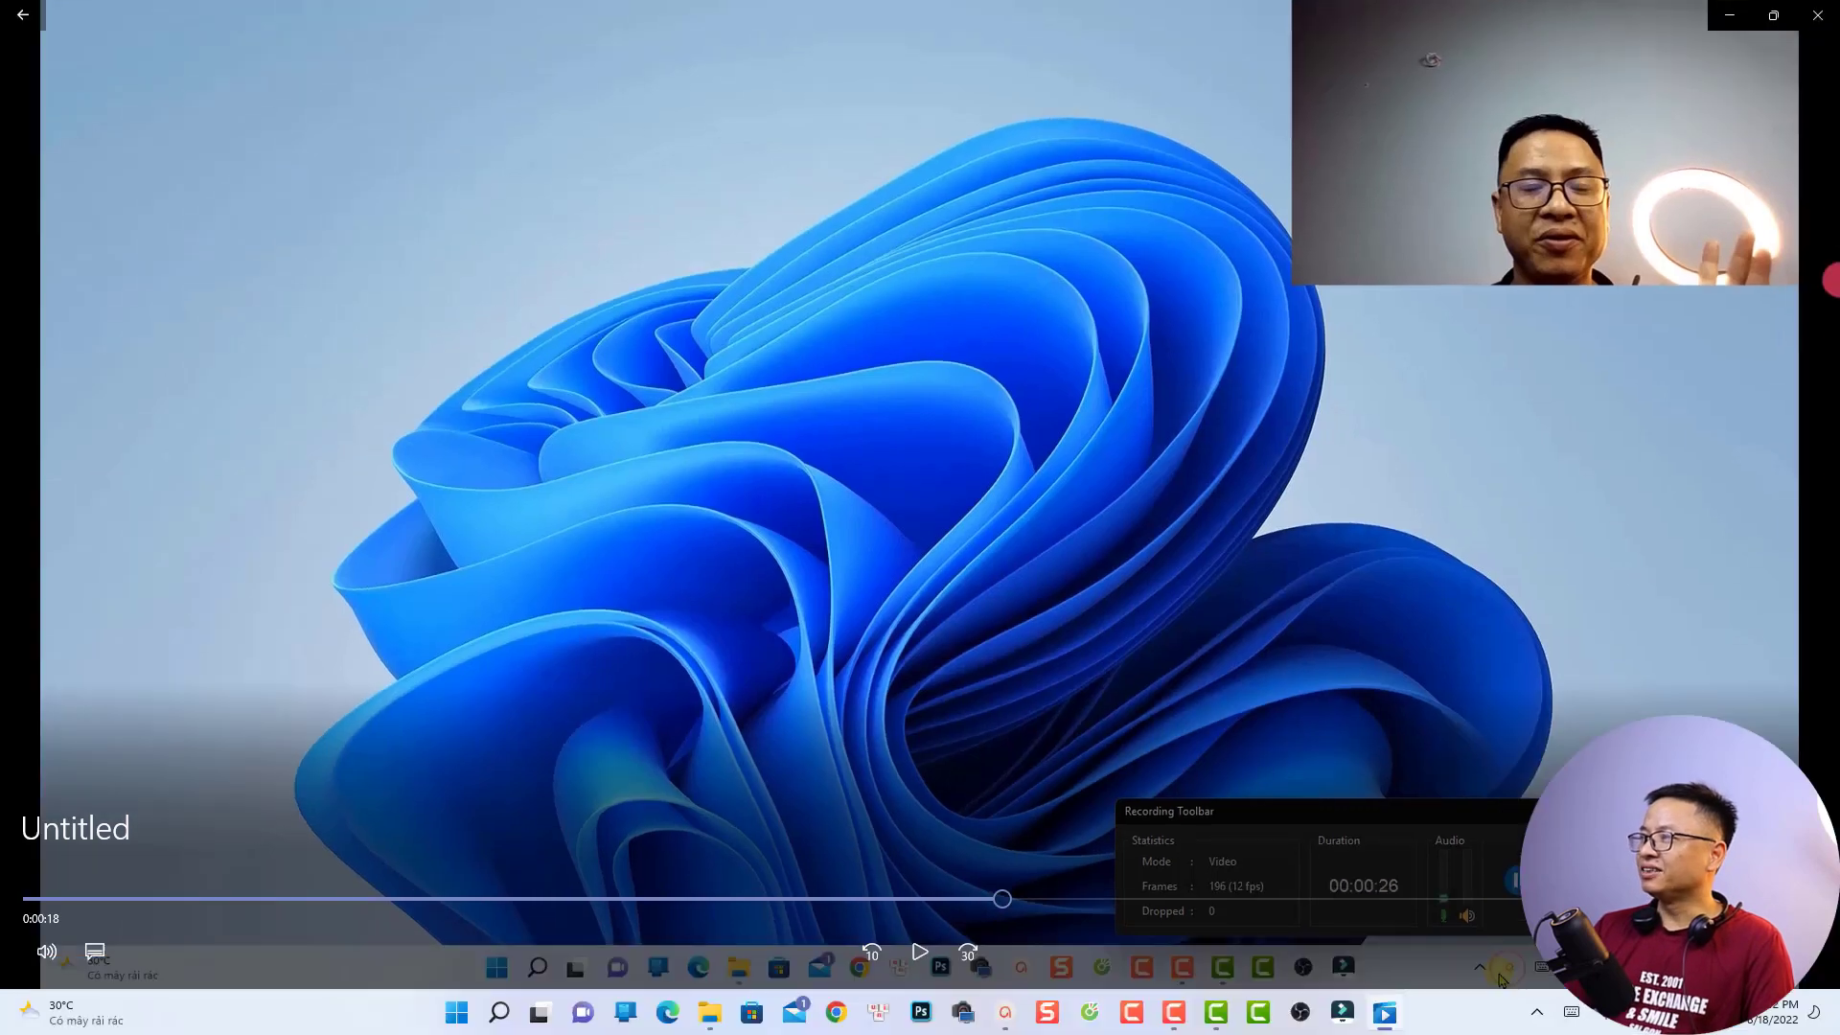
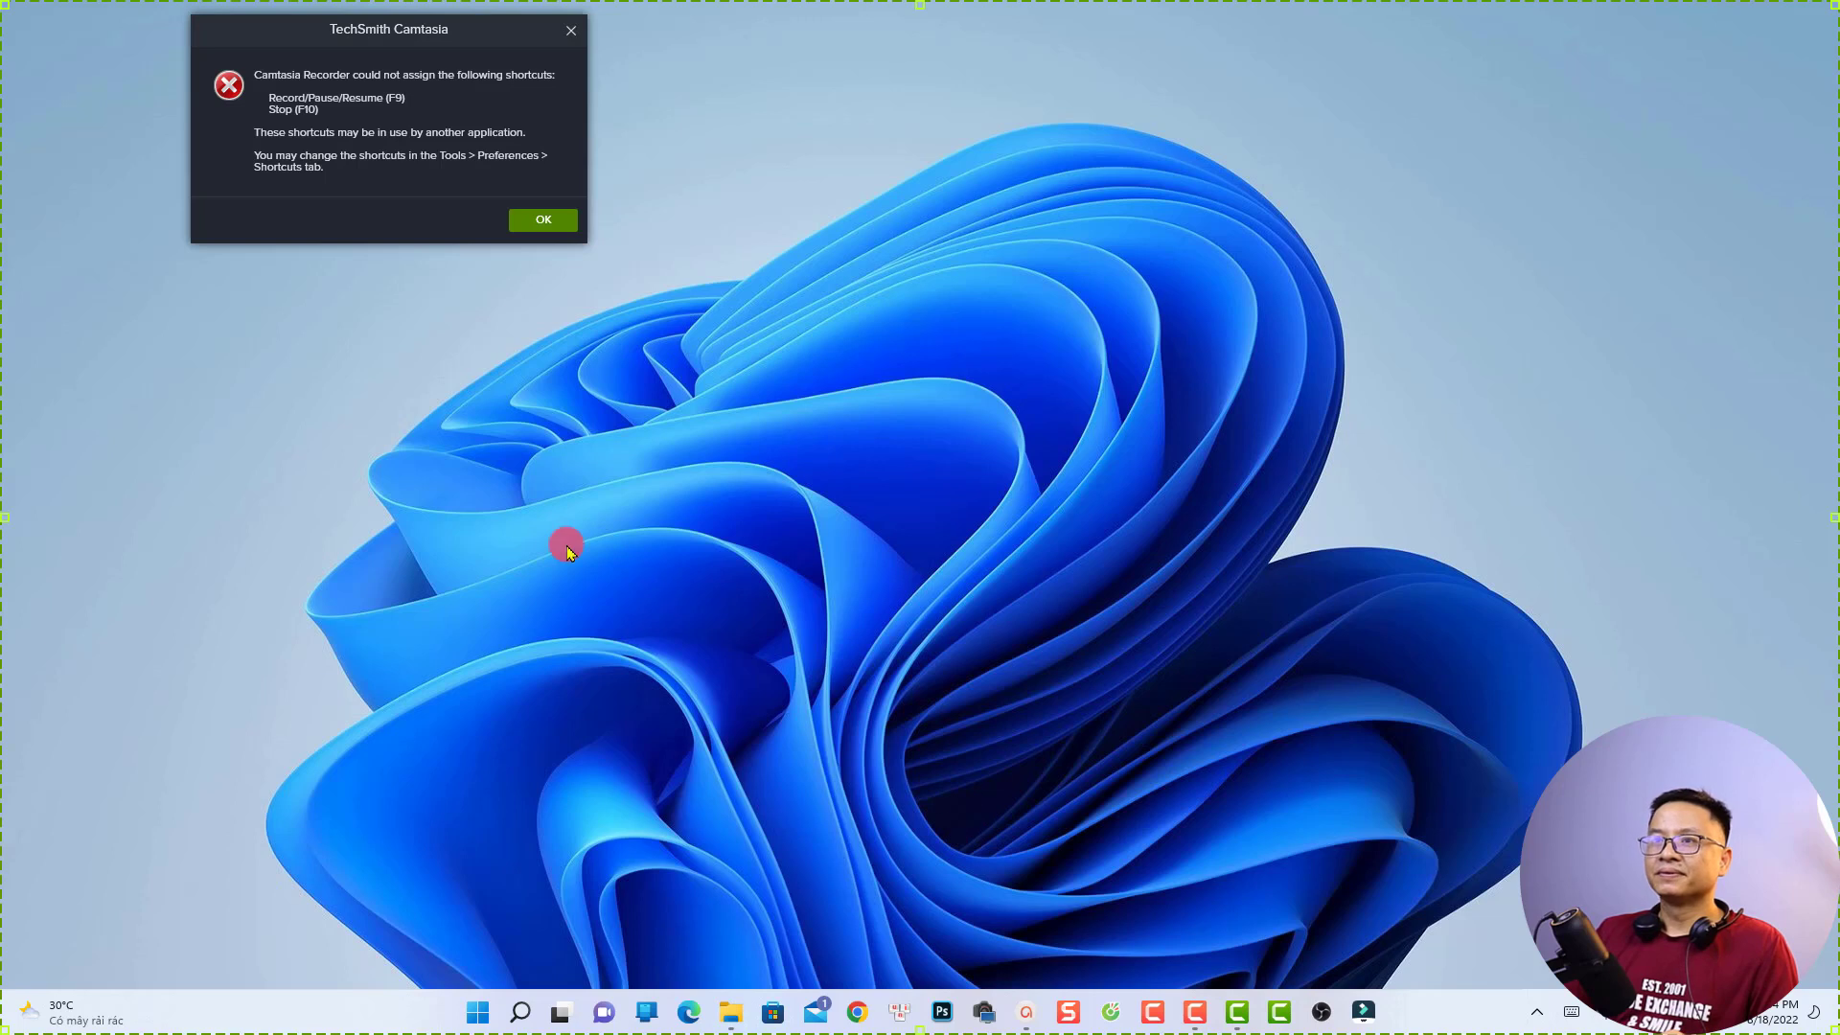
- In Camtasia Recorder, dismiss the shortcut conflict message and move the recorder window to the upper middle of the desktop
click(544, 221)
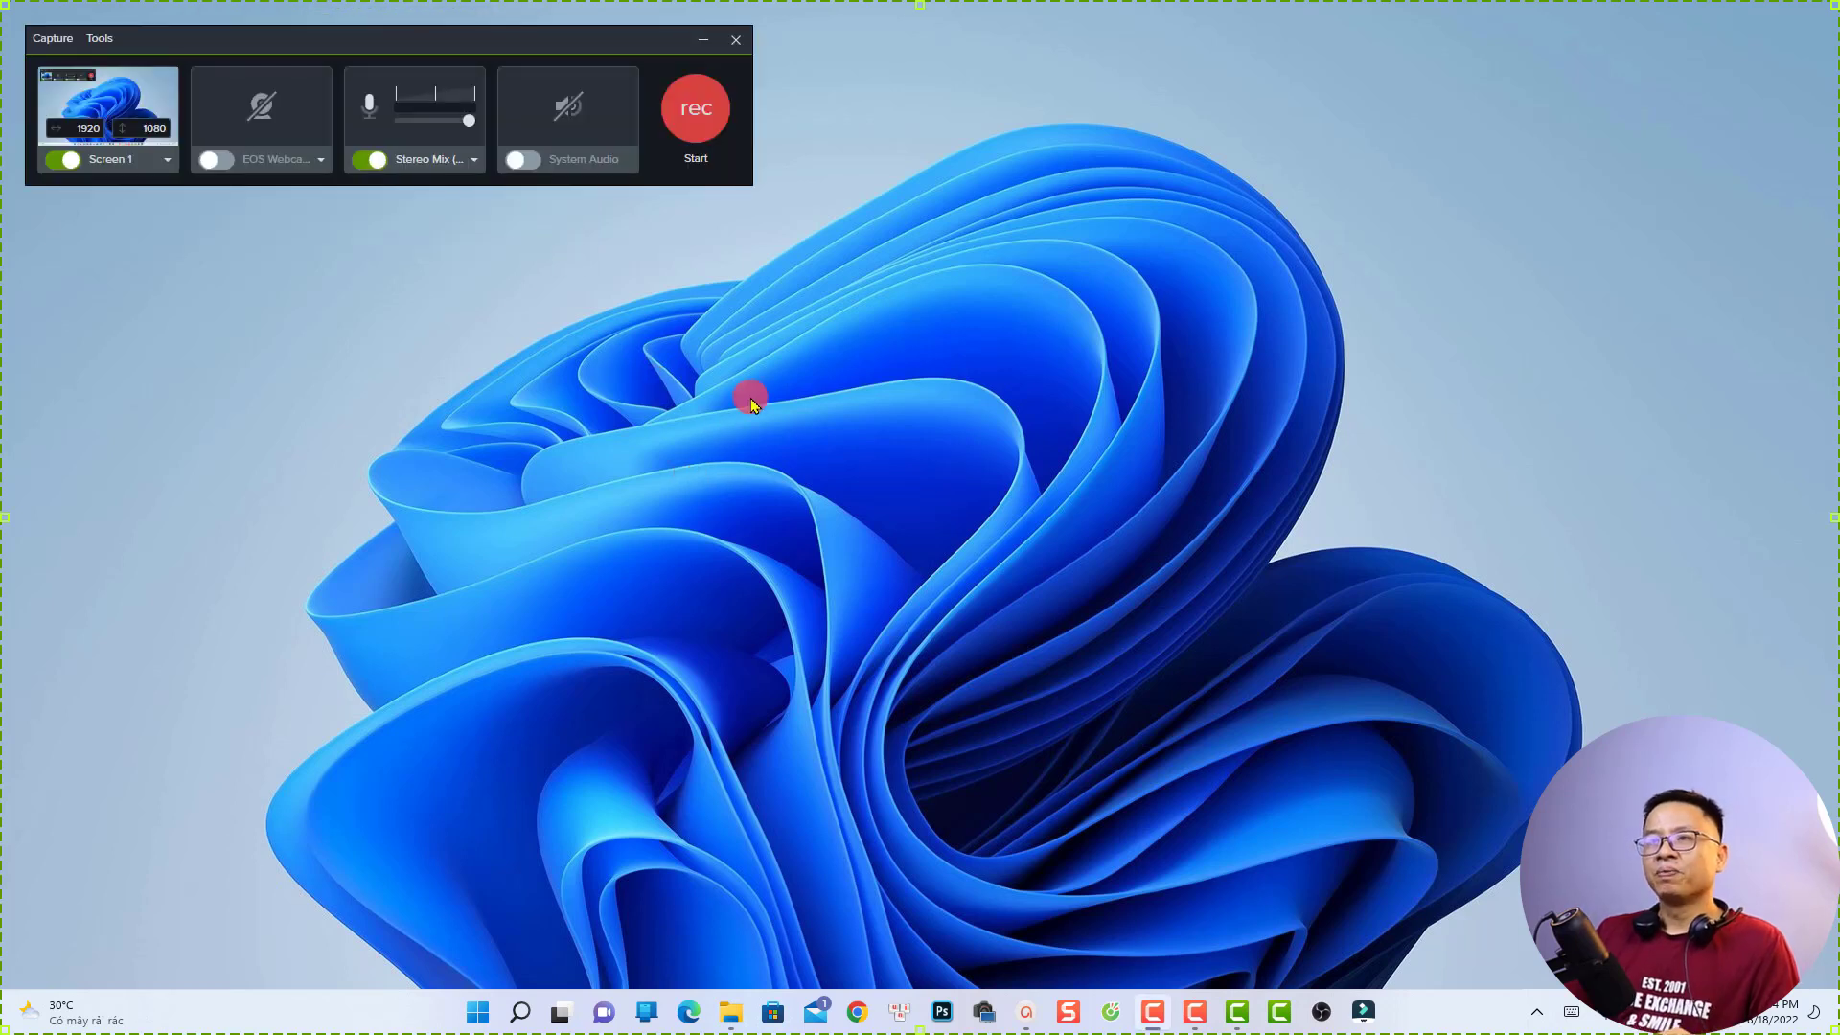
drag(435, 37, 876, 271)
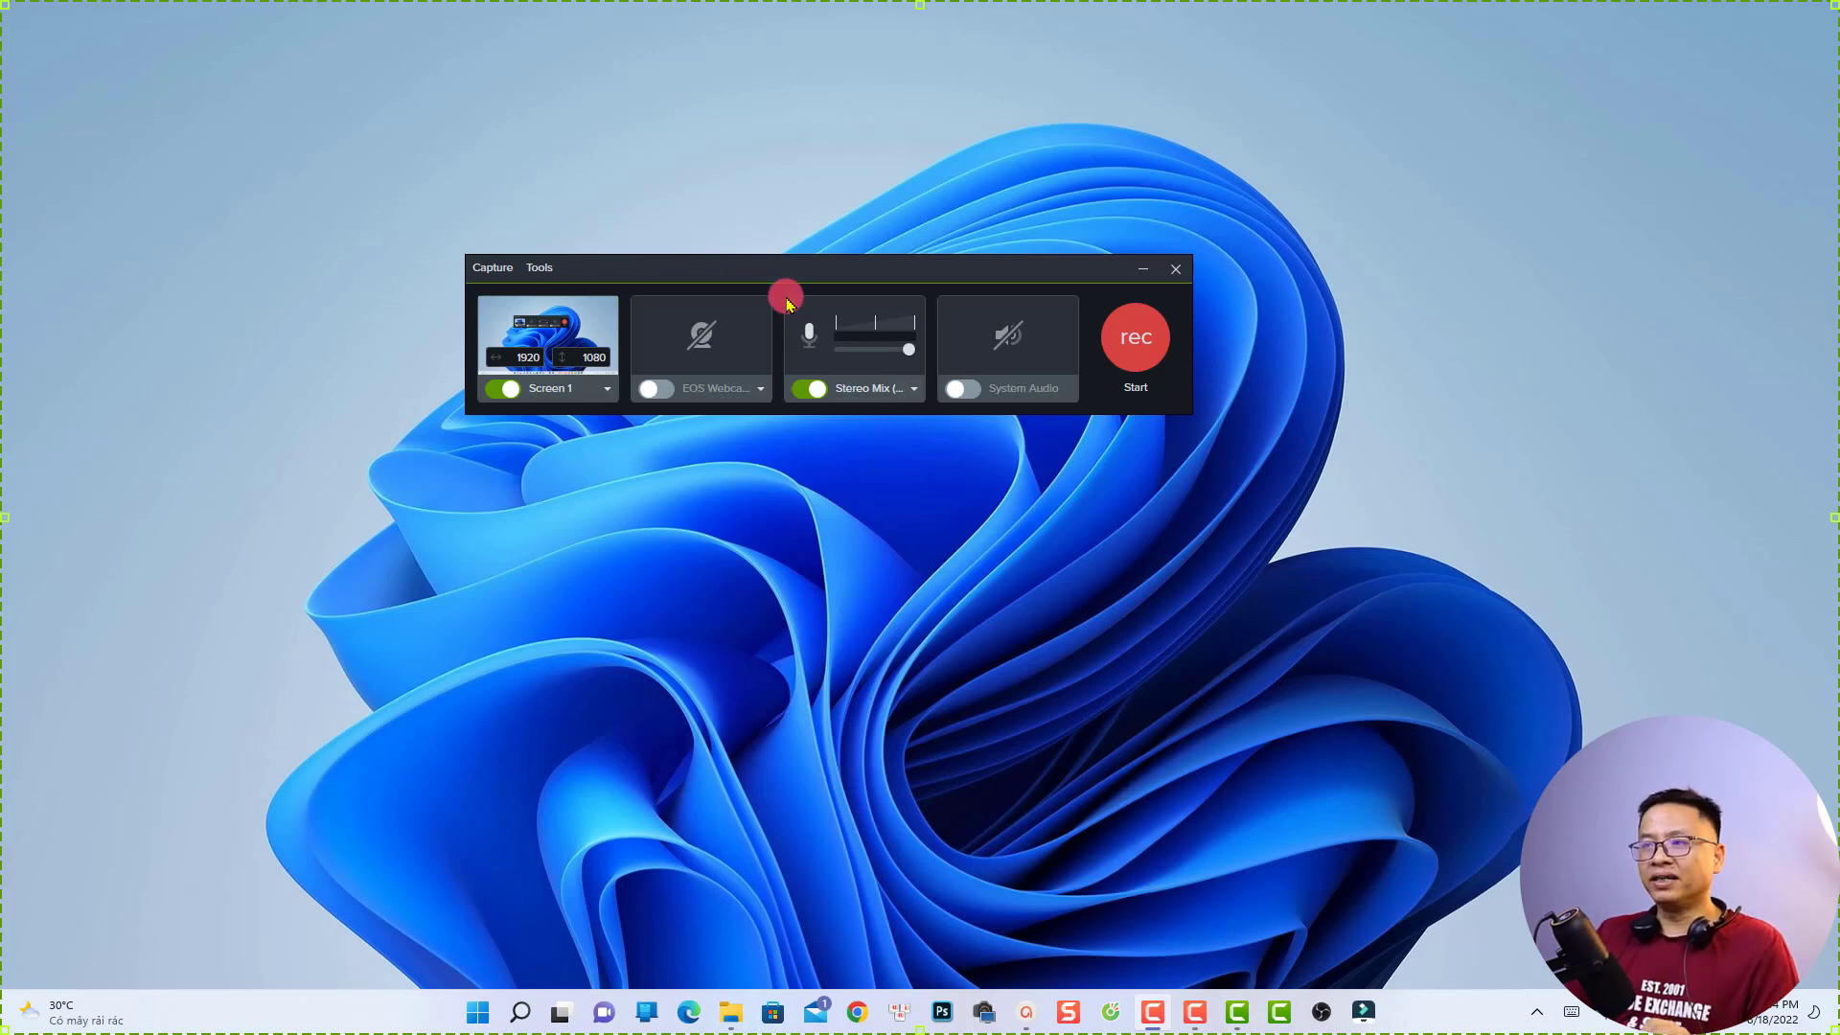
drag(767, 273, 747, 241)
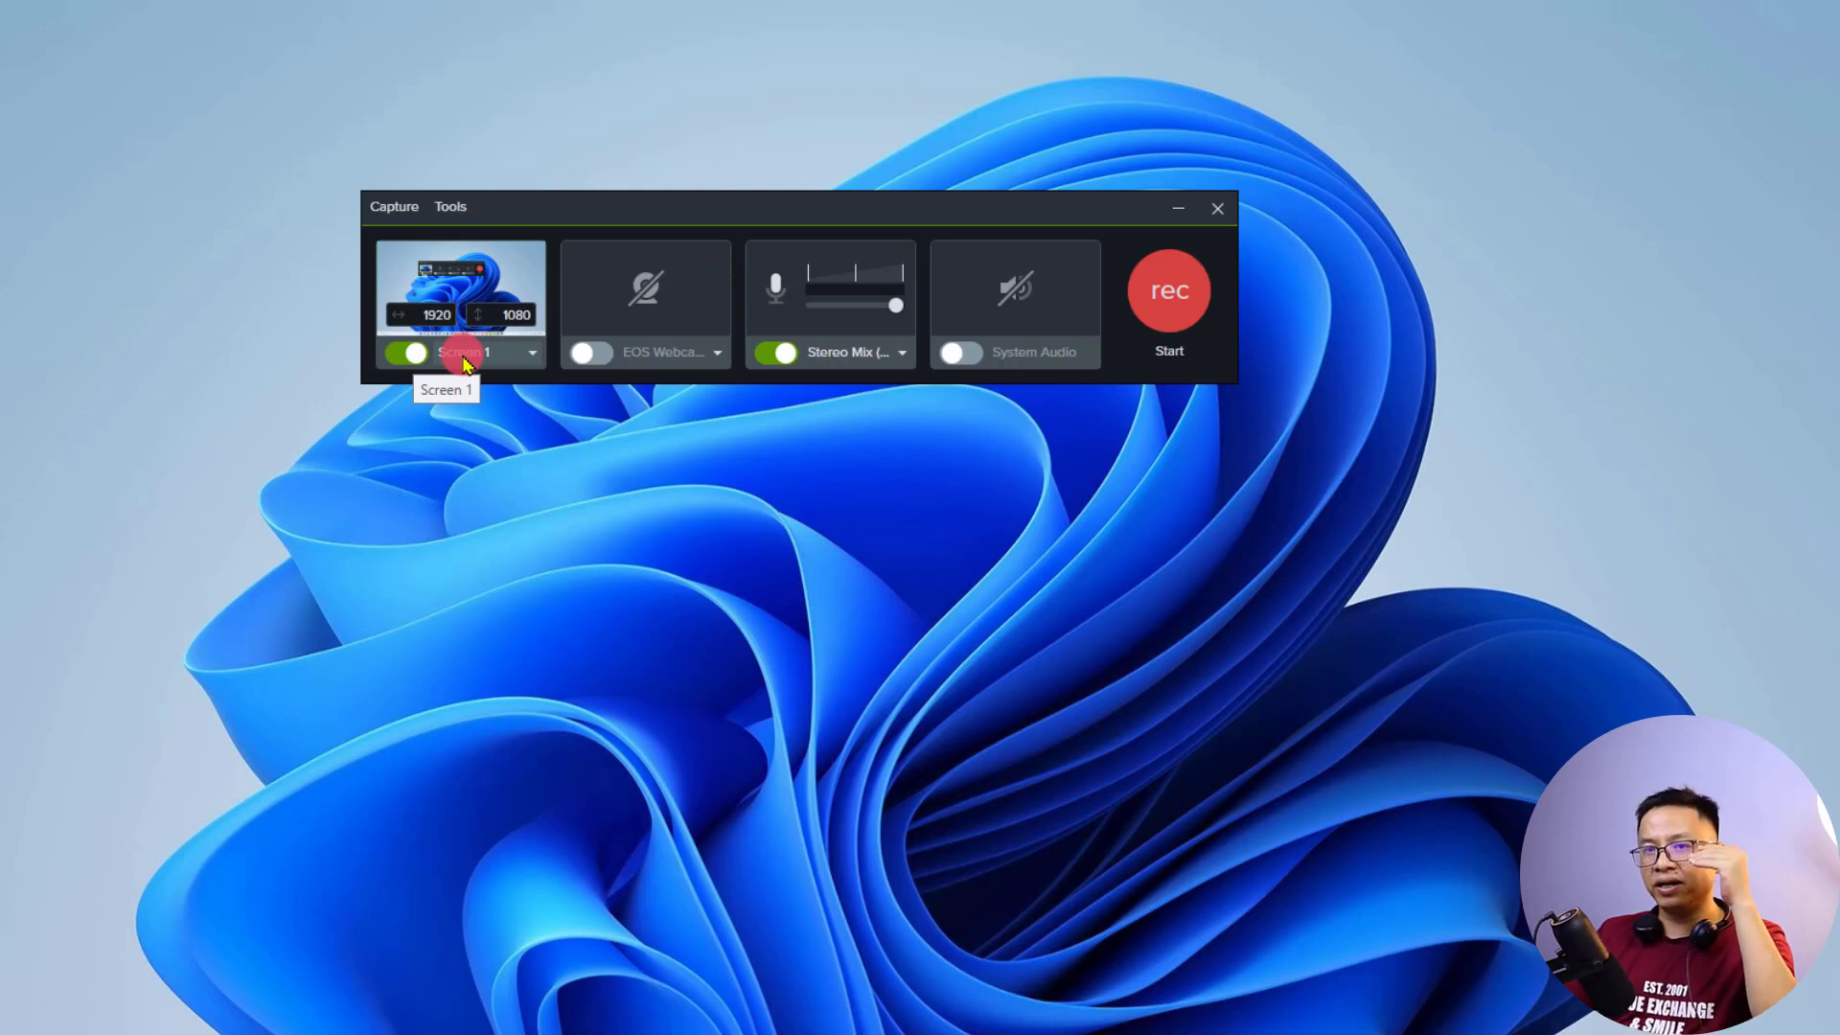
- Check the recording area choices, keeping Screen 1, and enable the Integrated Webcam as the camera
click(510, 356)
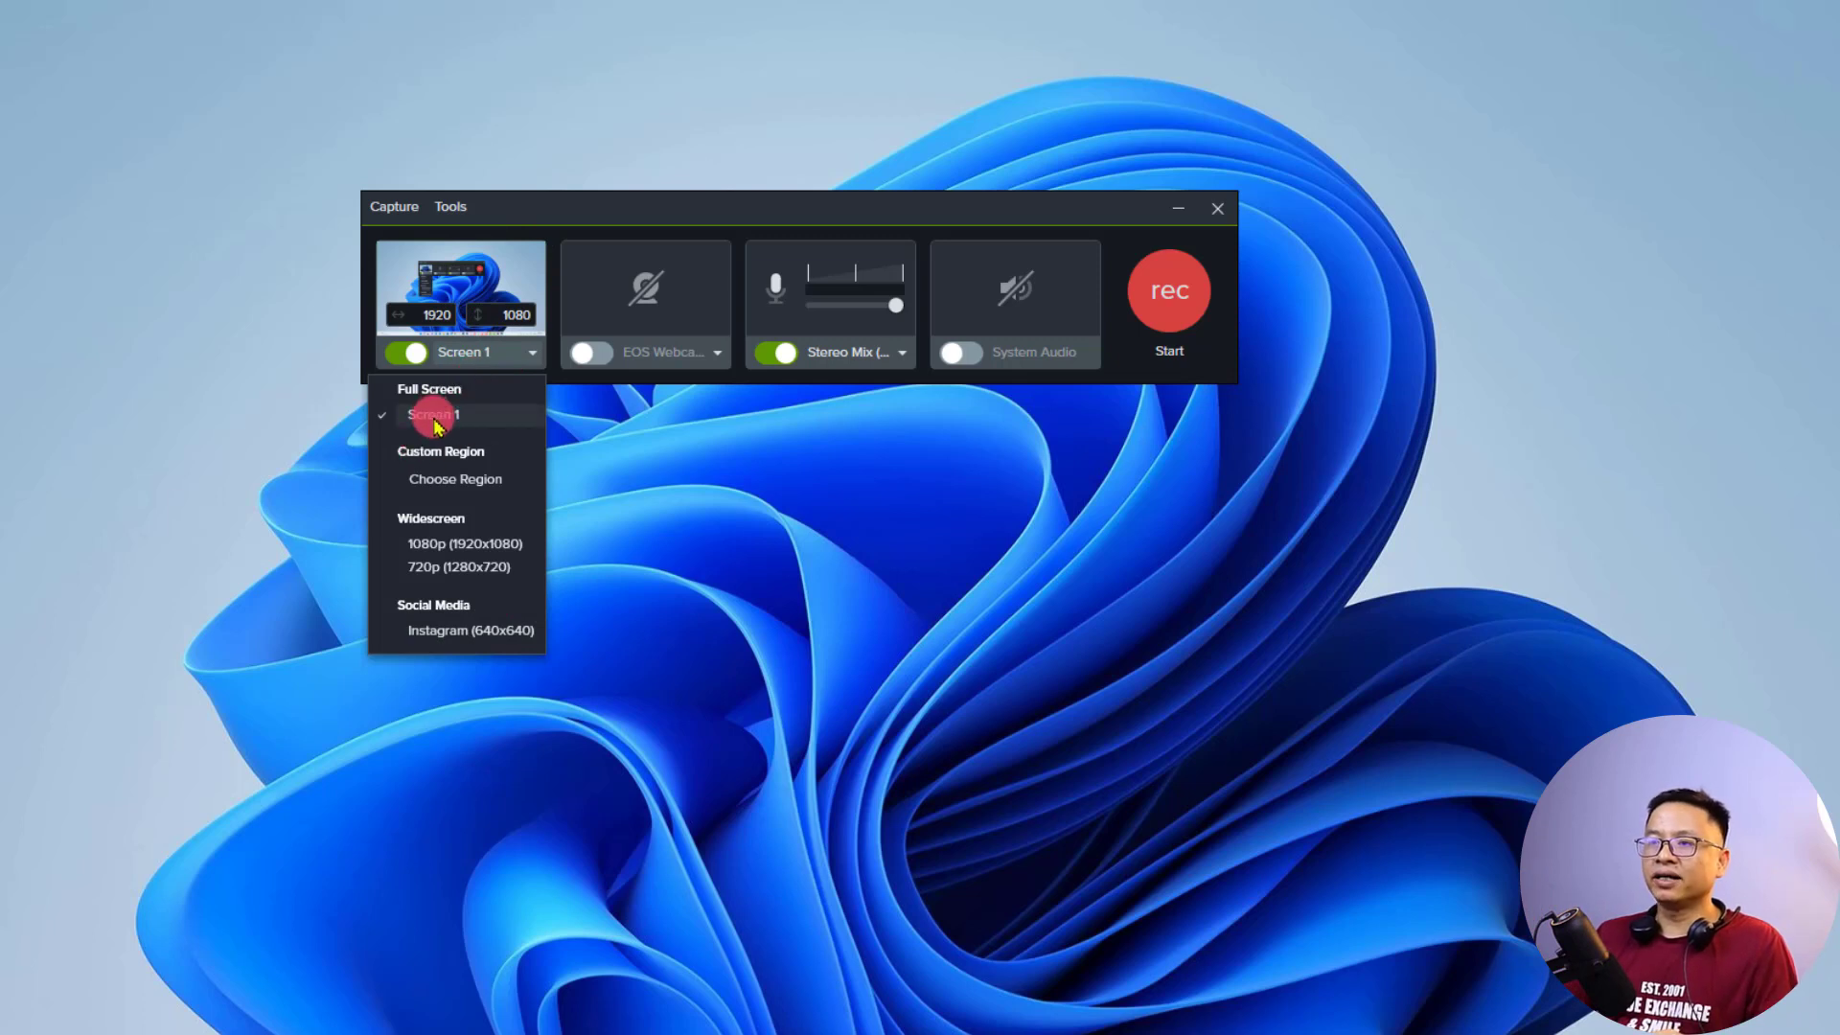
click(682, 191)
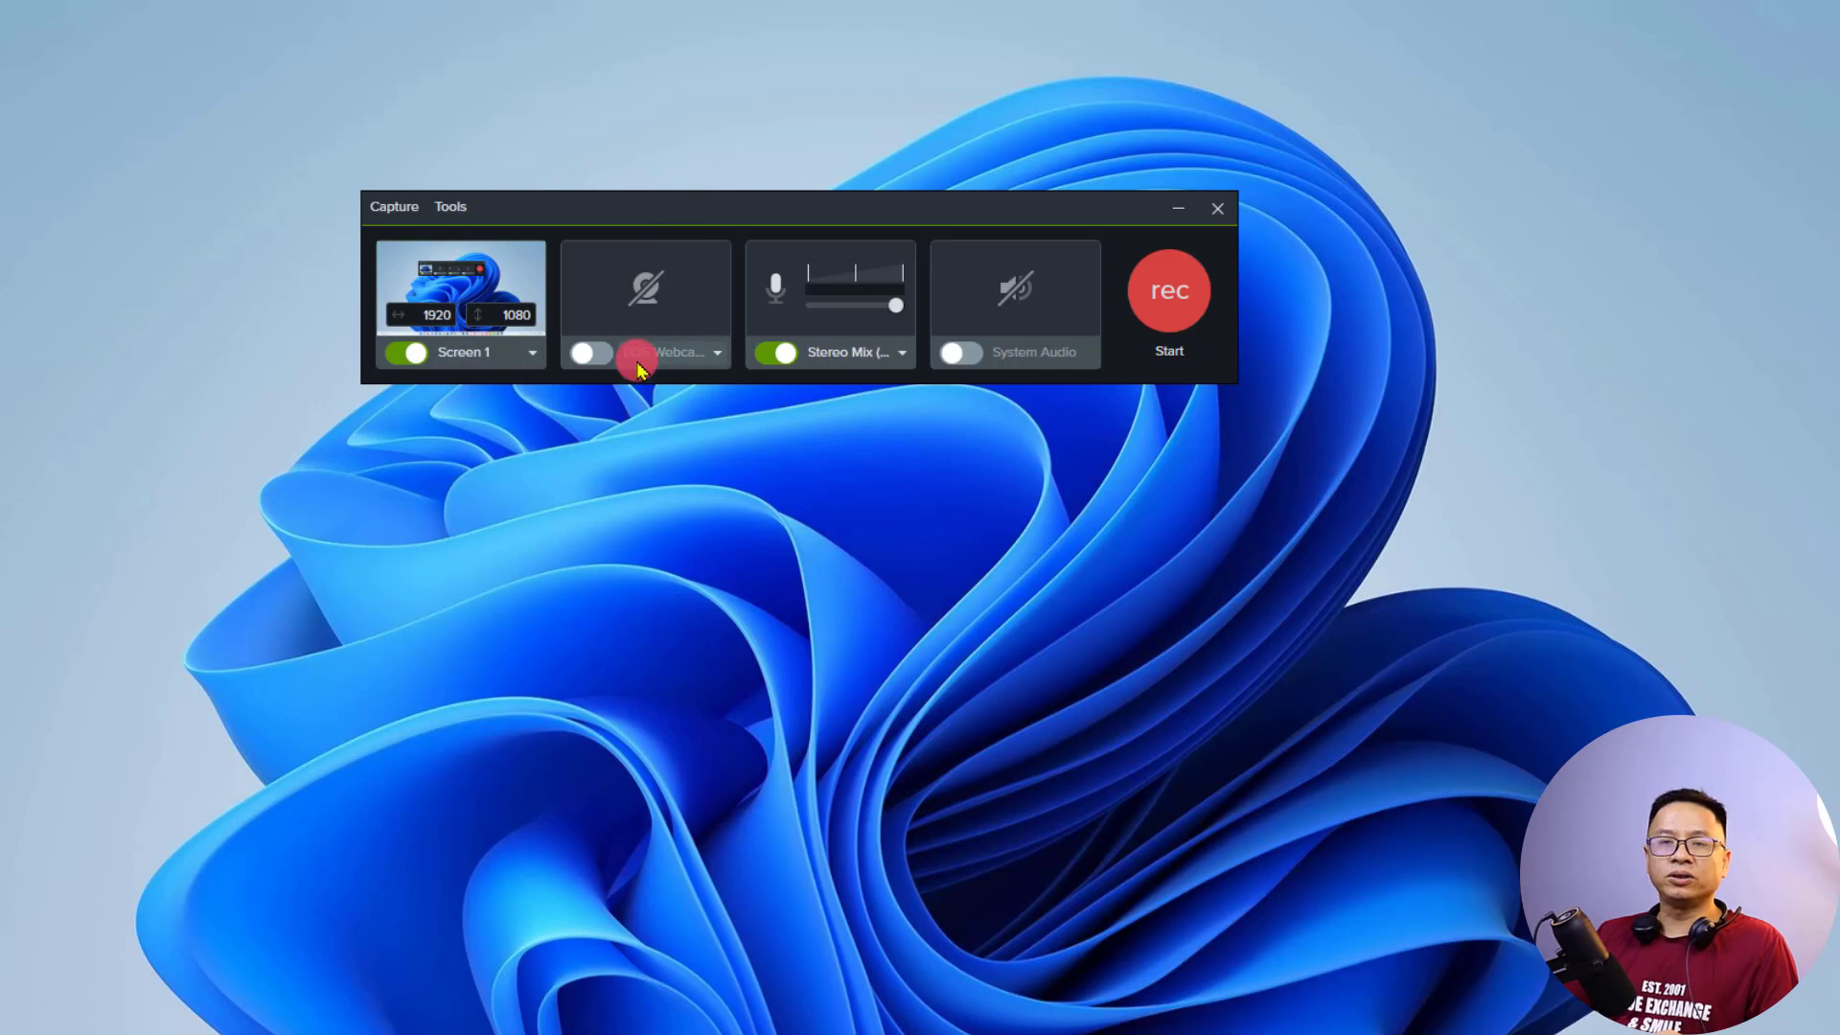
click(692, 354)
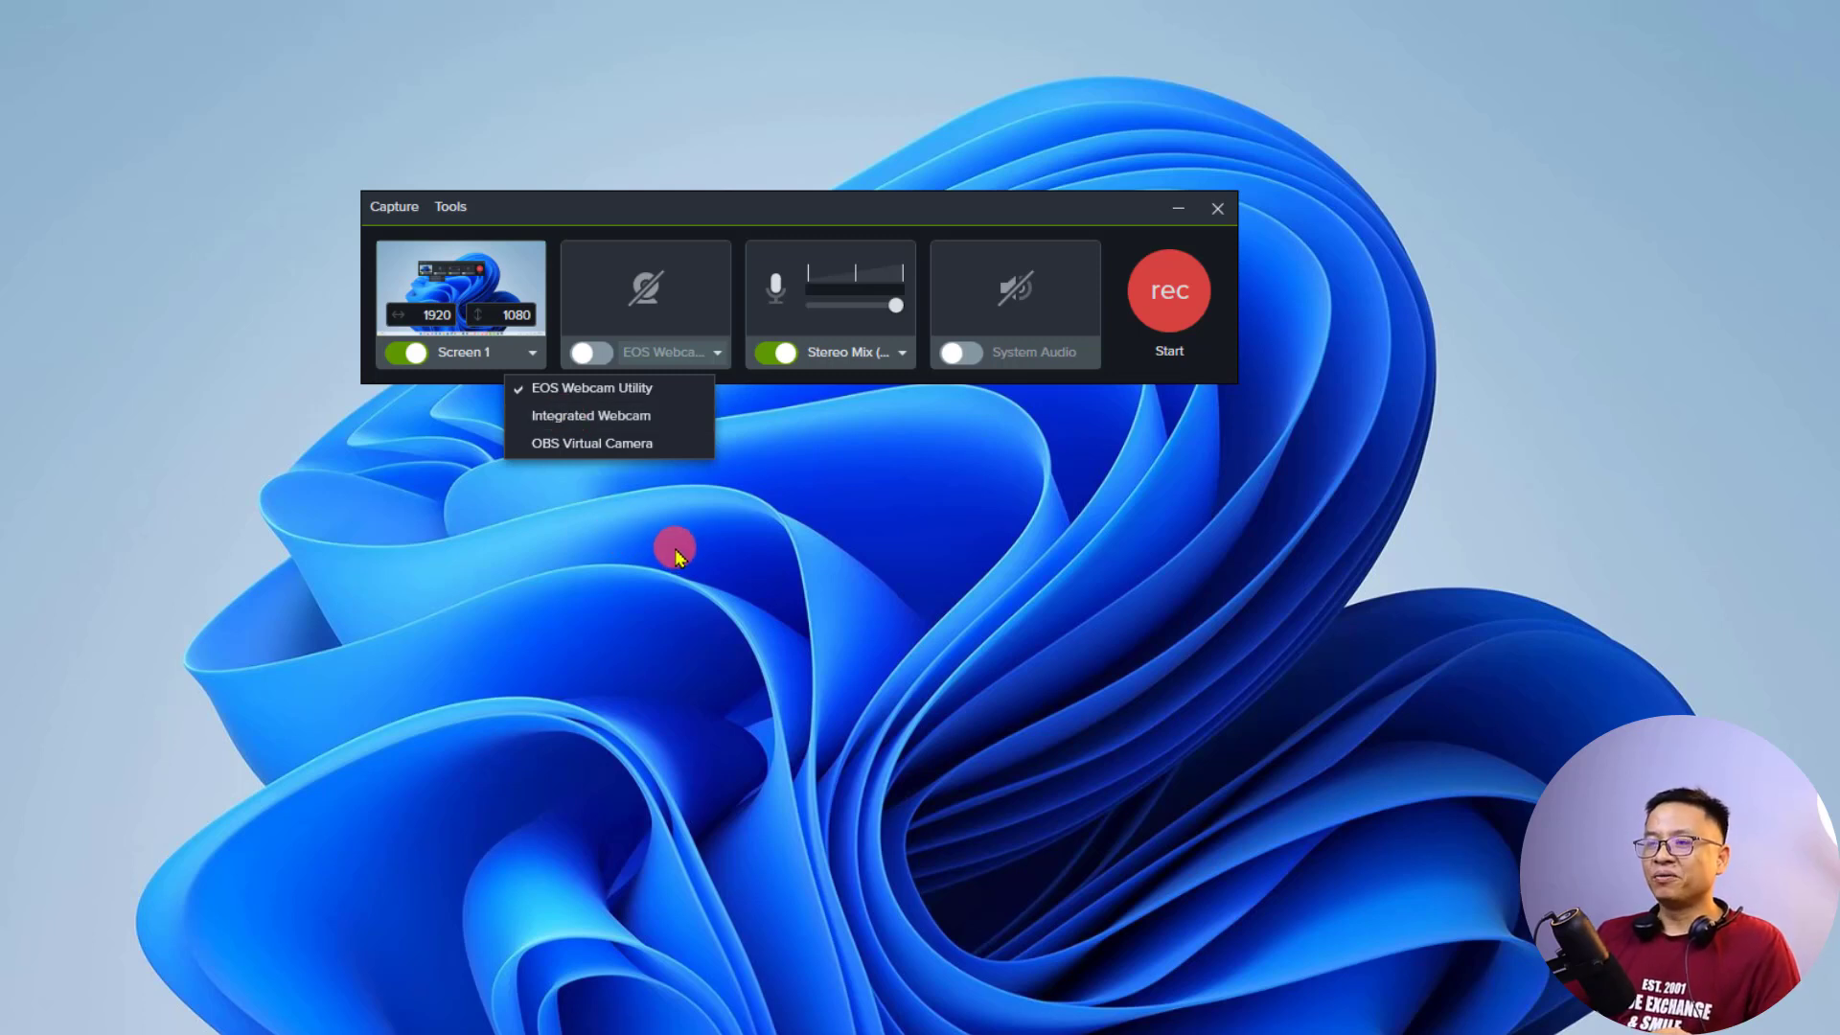
key(Down)
key(Return)
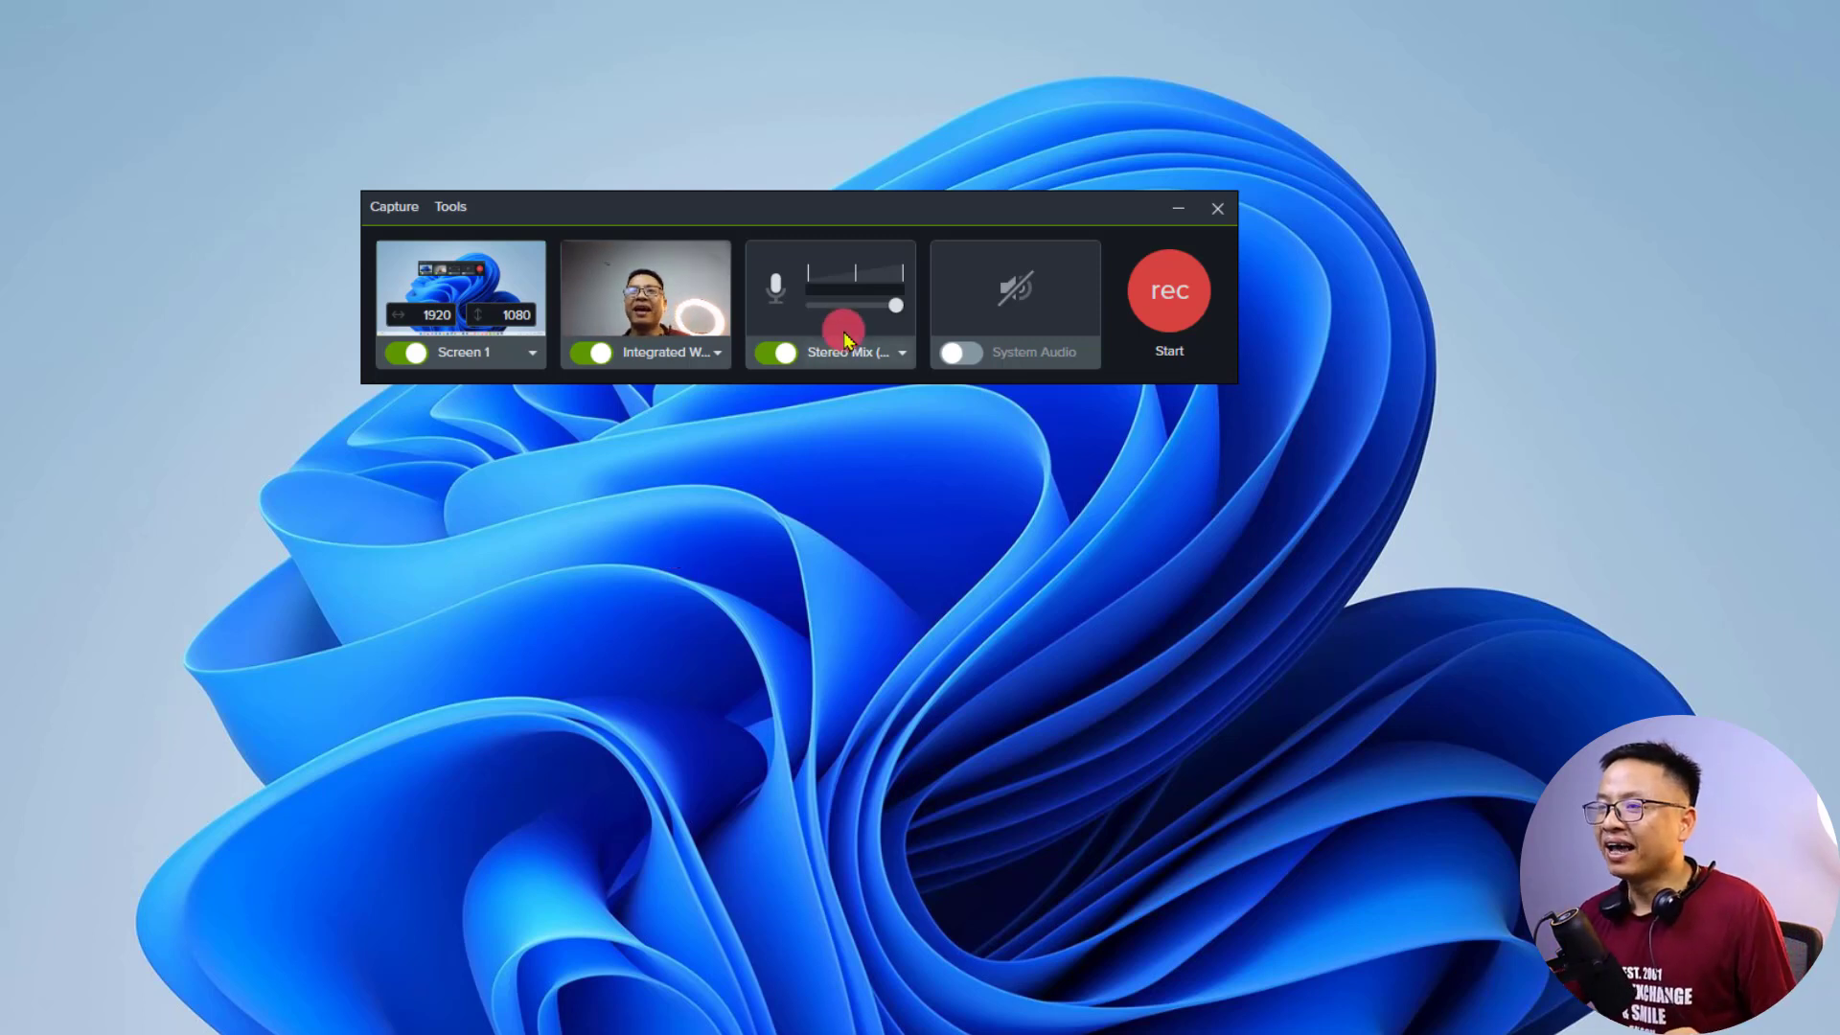
- Set the audio input to Microphone (Thronmax MDrill One Pro) and turn on system audio recording
click(889, 363)
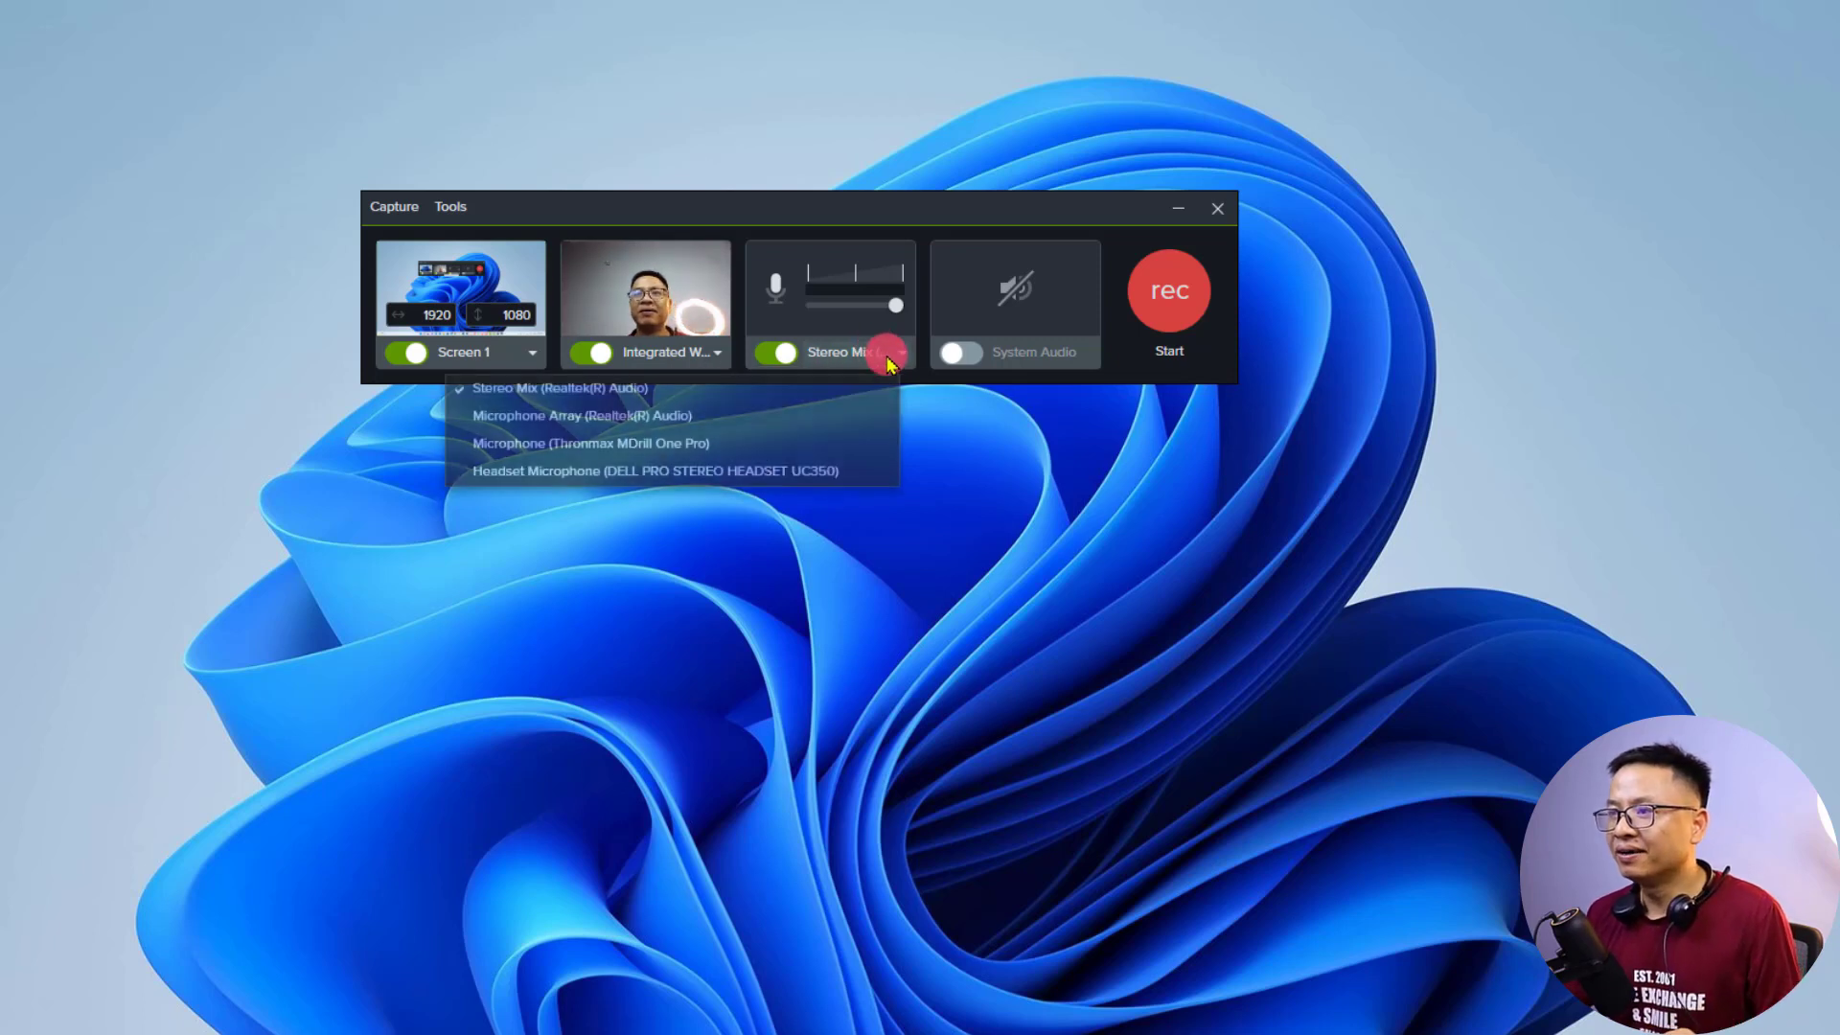
click(591, 445)
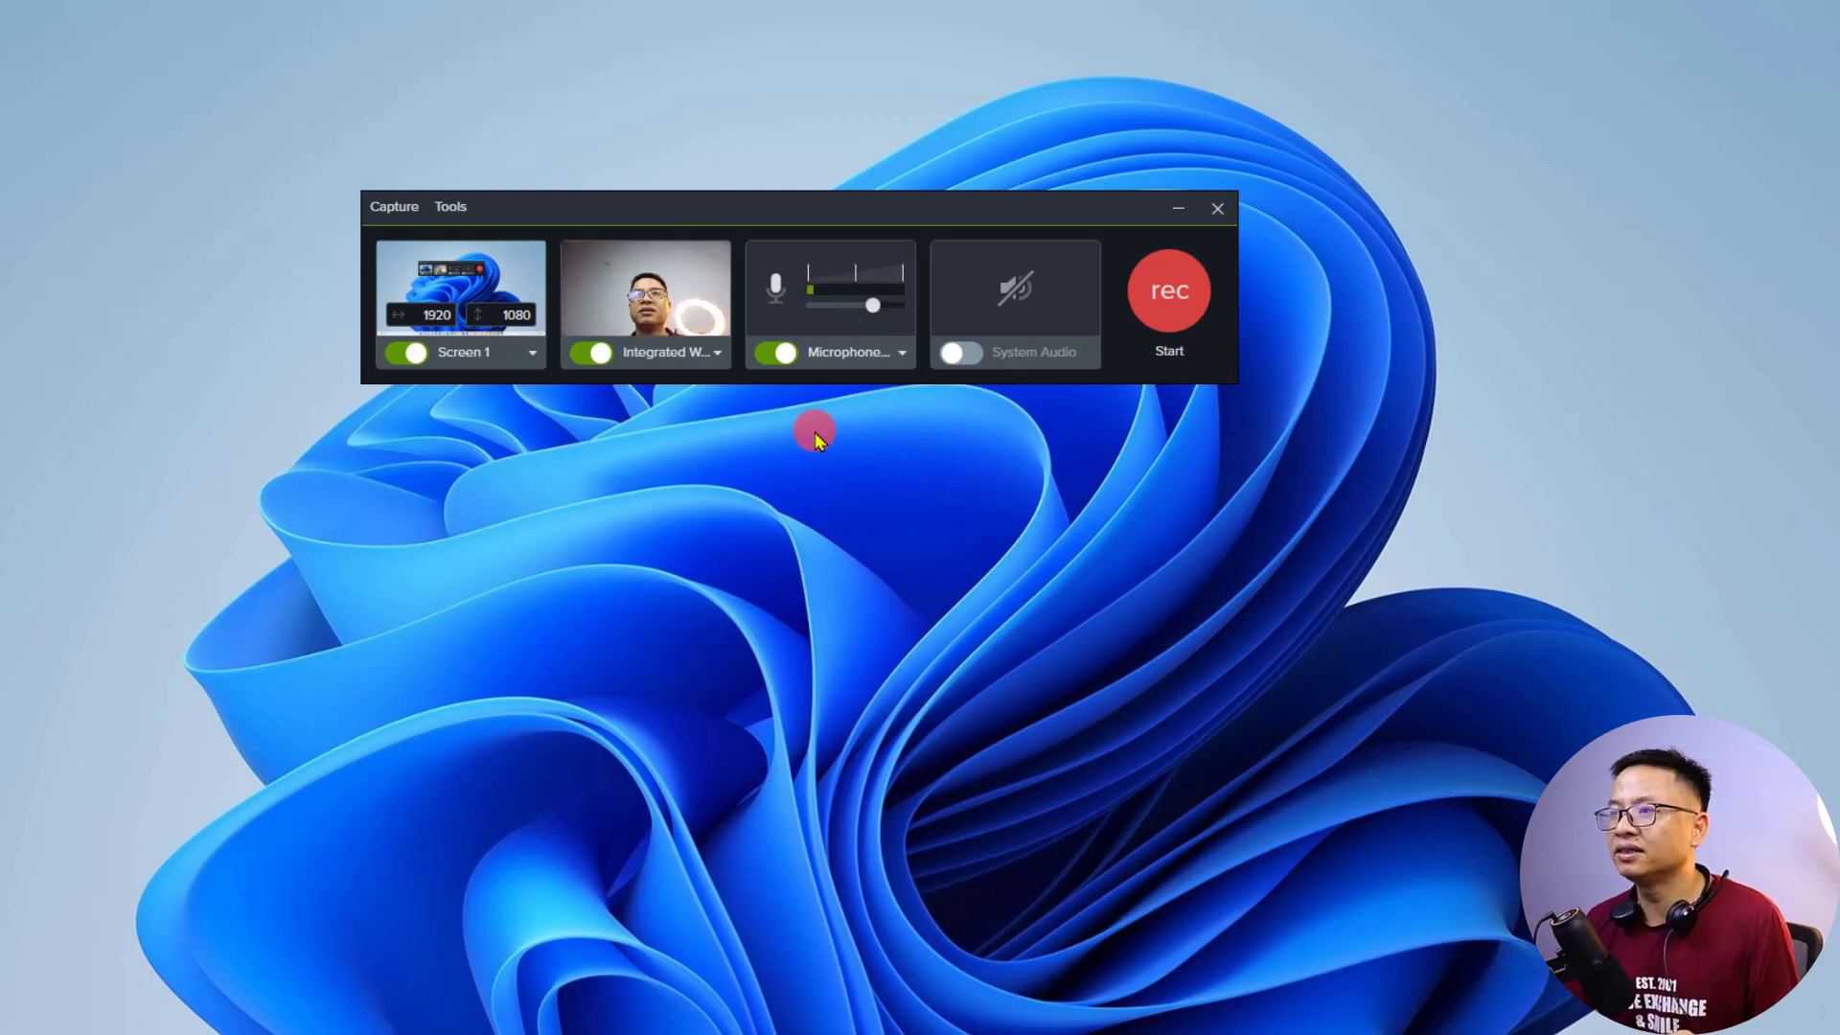
click(976, 359)
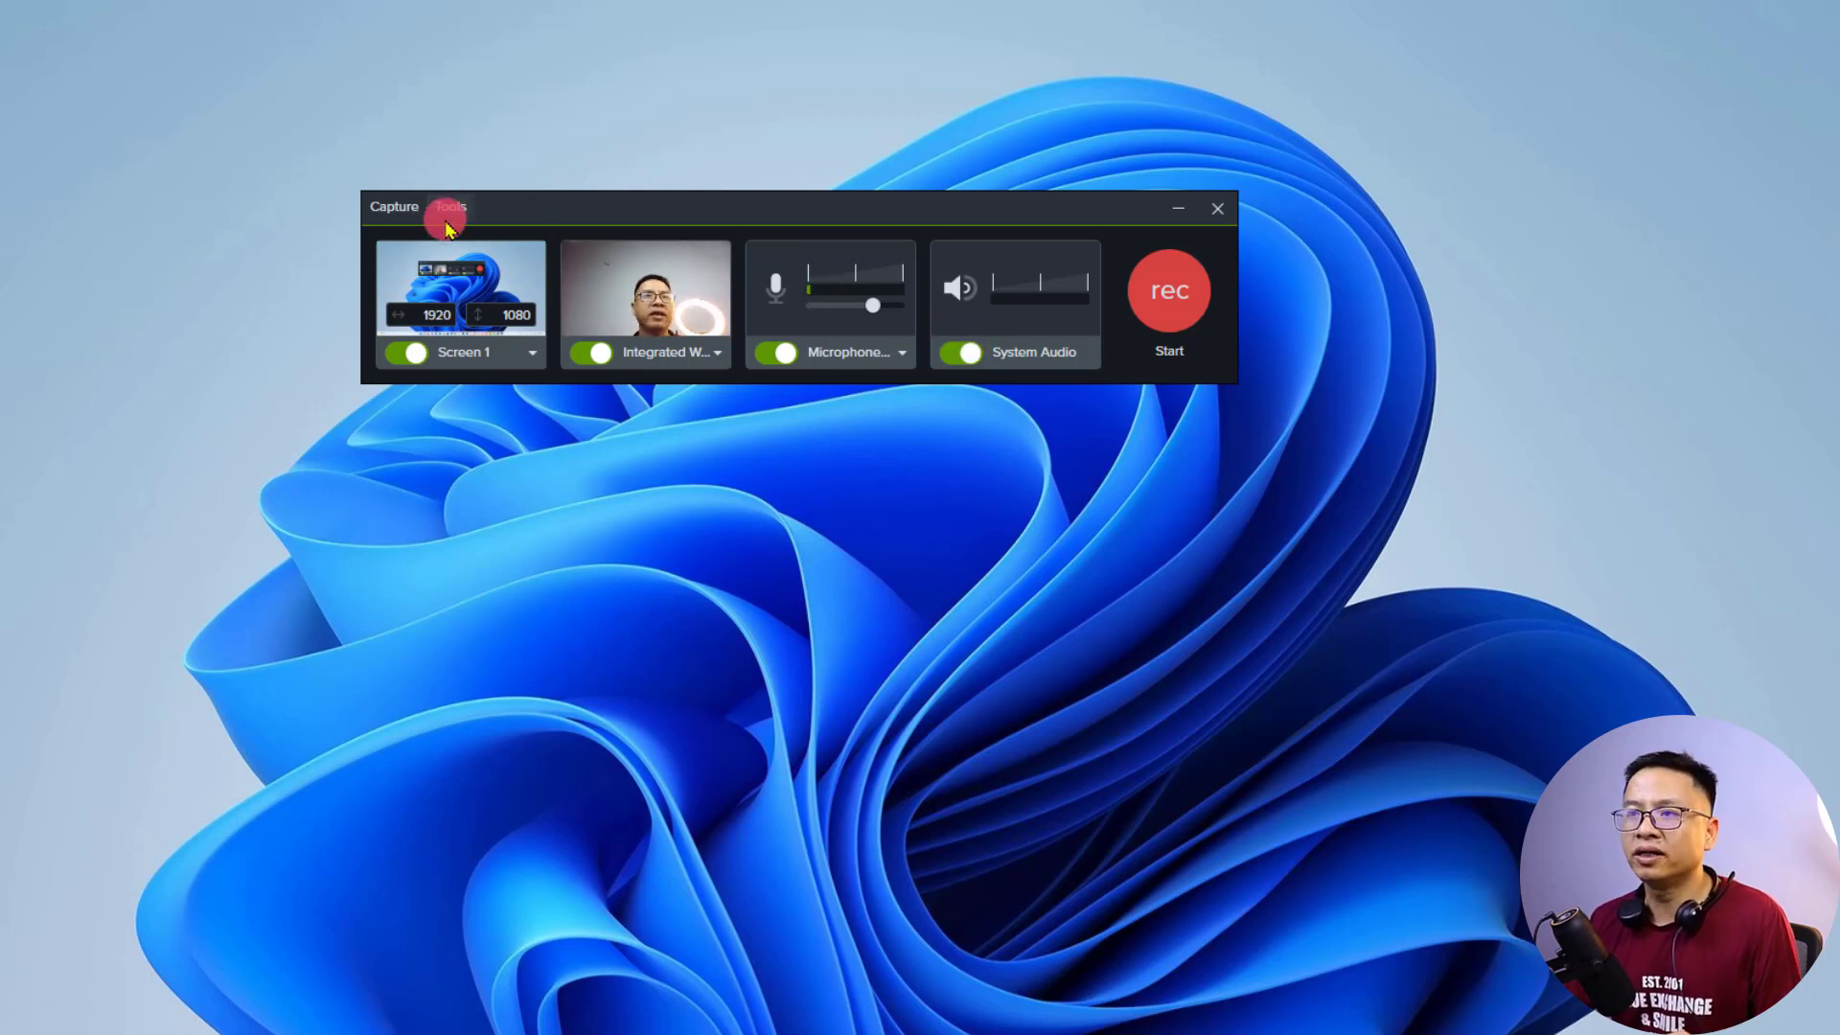
- Review which sources are set to be captured and open the Recorder Preferences
click(394, 208)
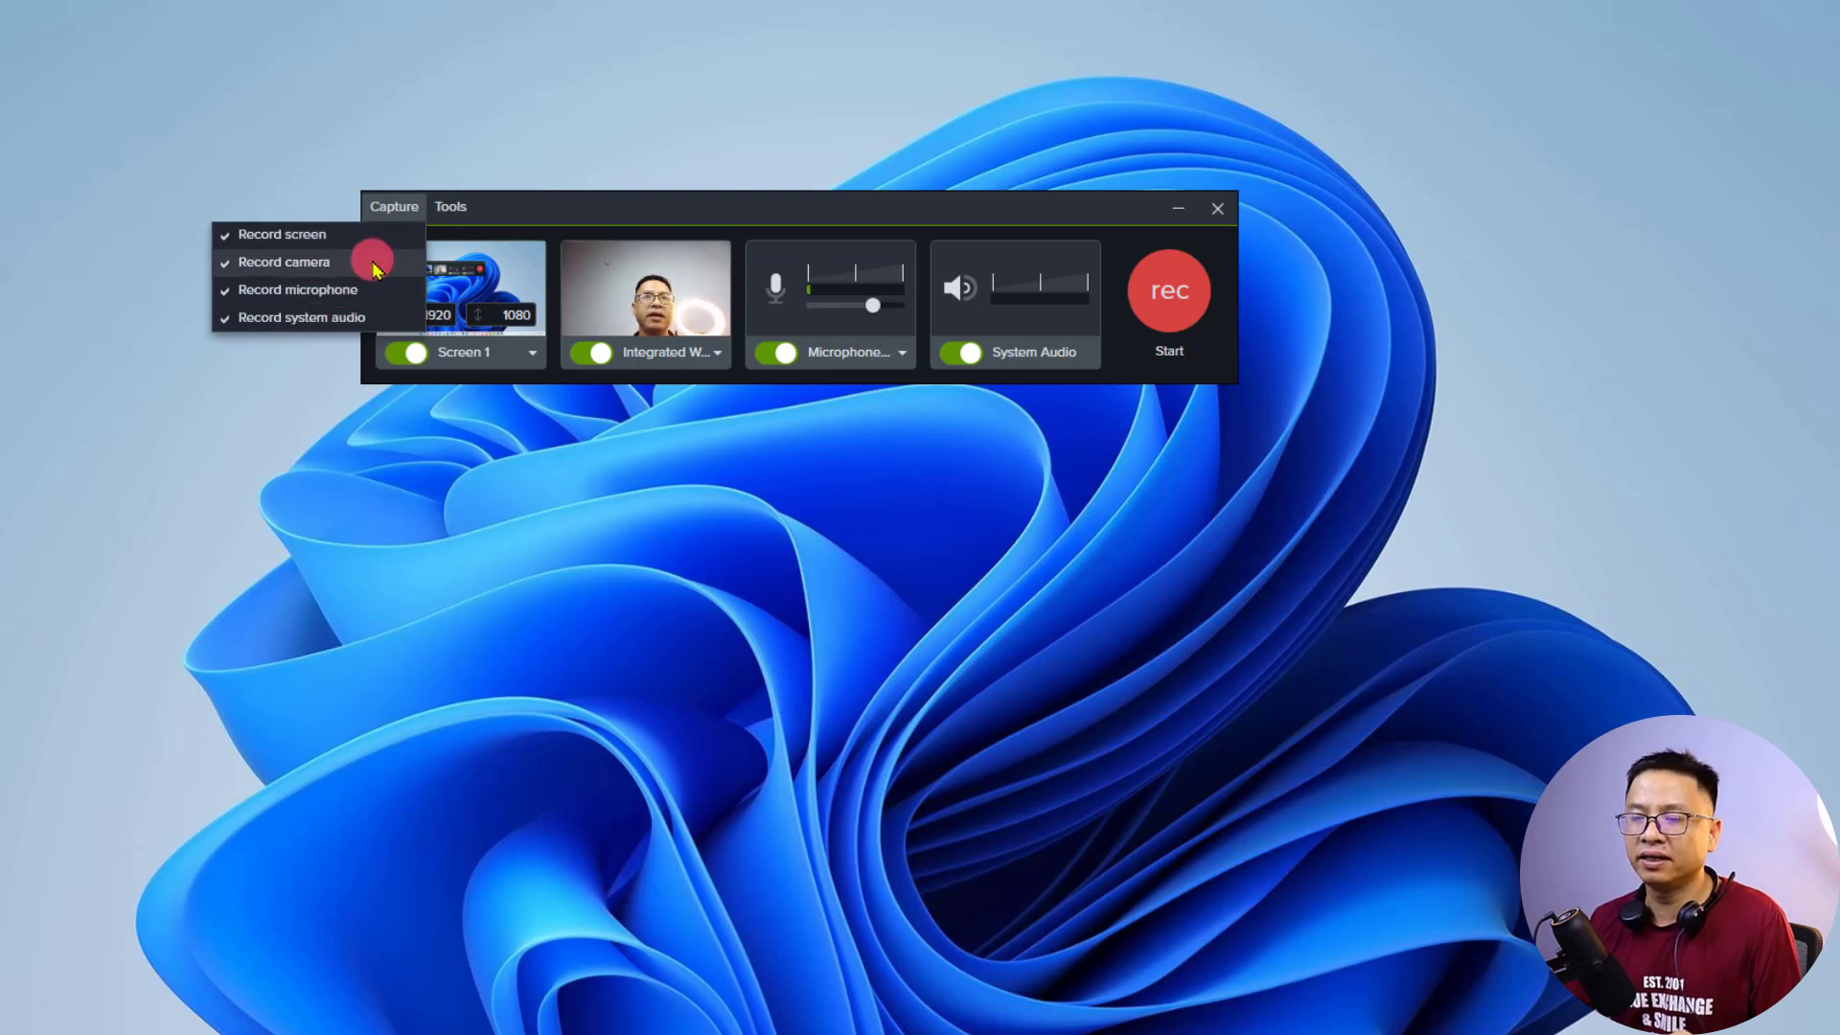
click(452, 207)
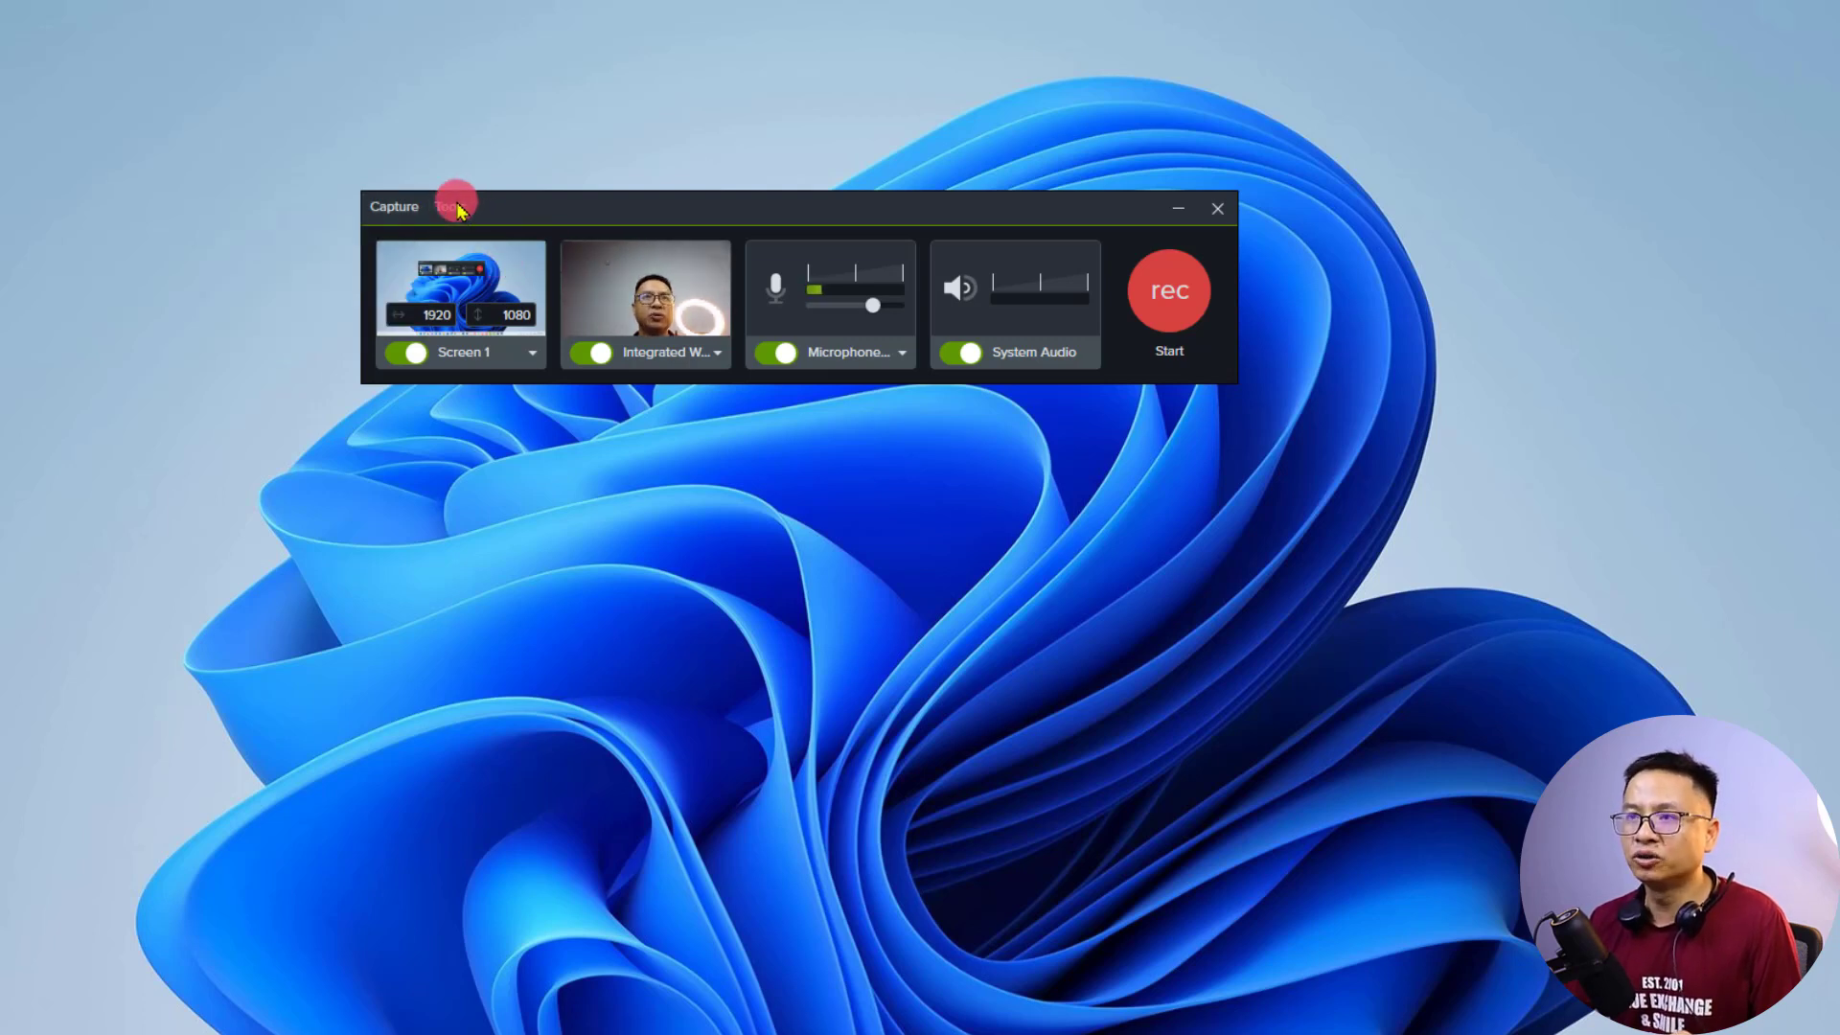
click(446, 207)
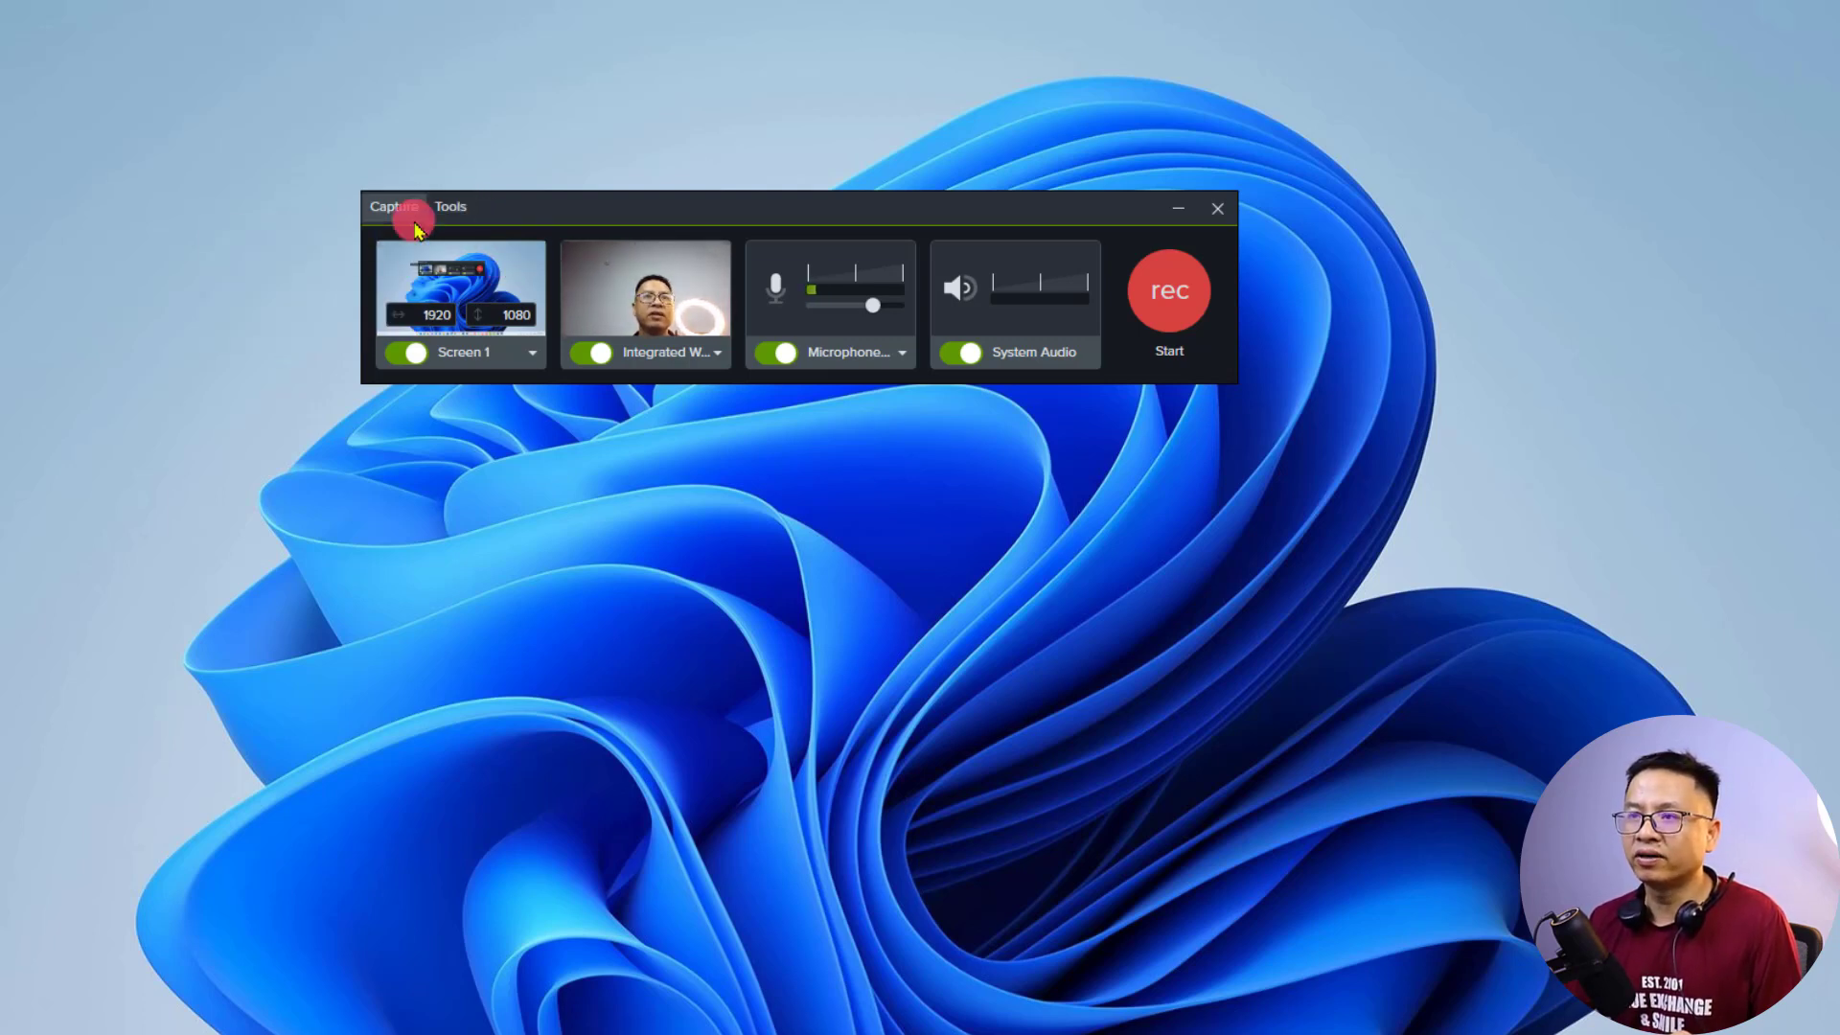
click(441, 213)
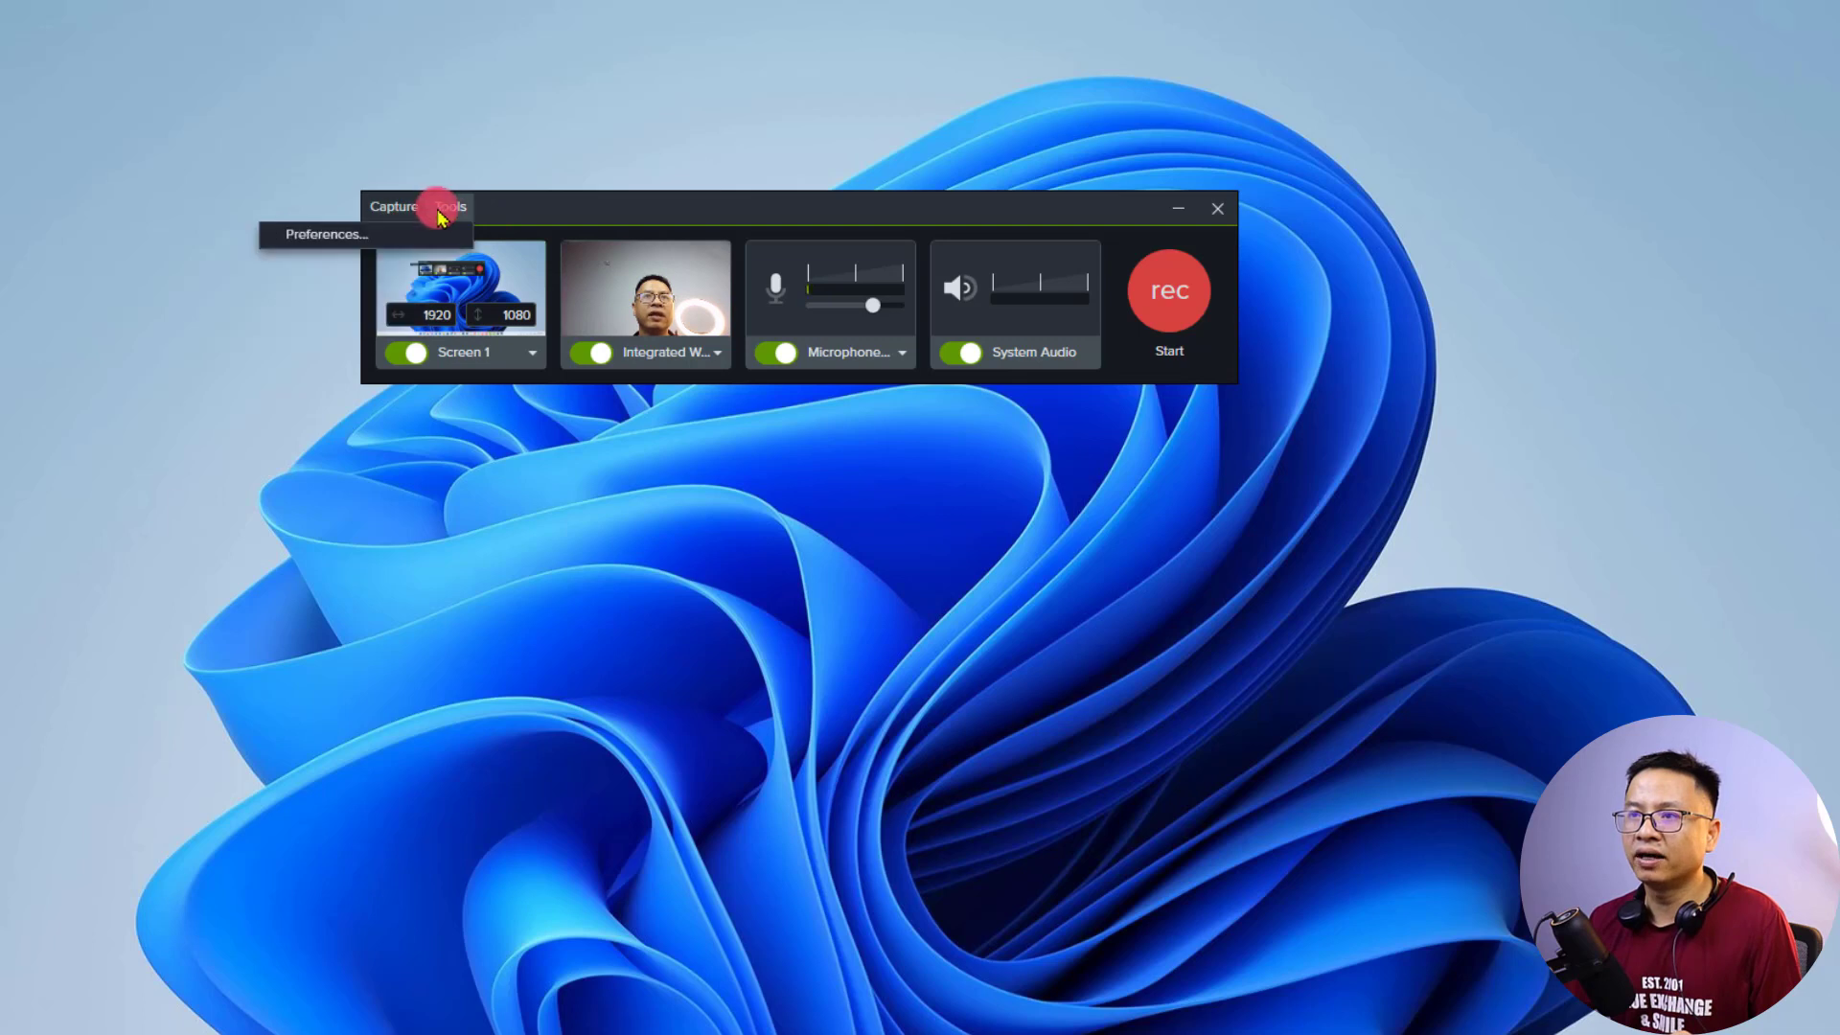
click(390, 235)
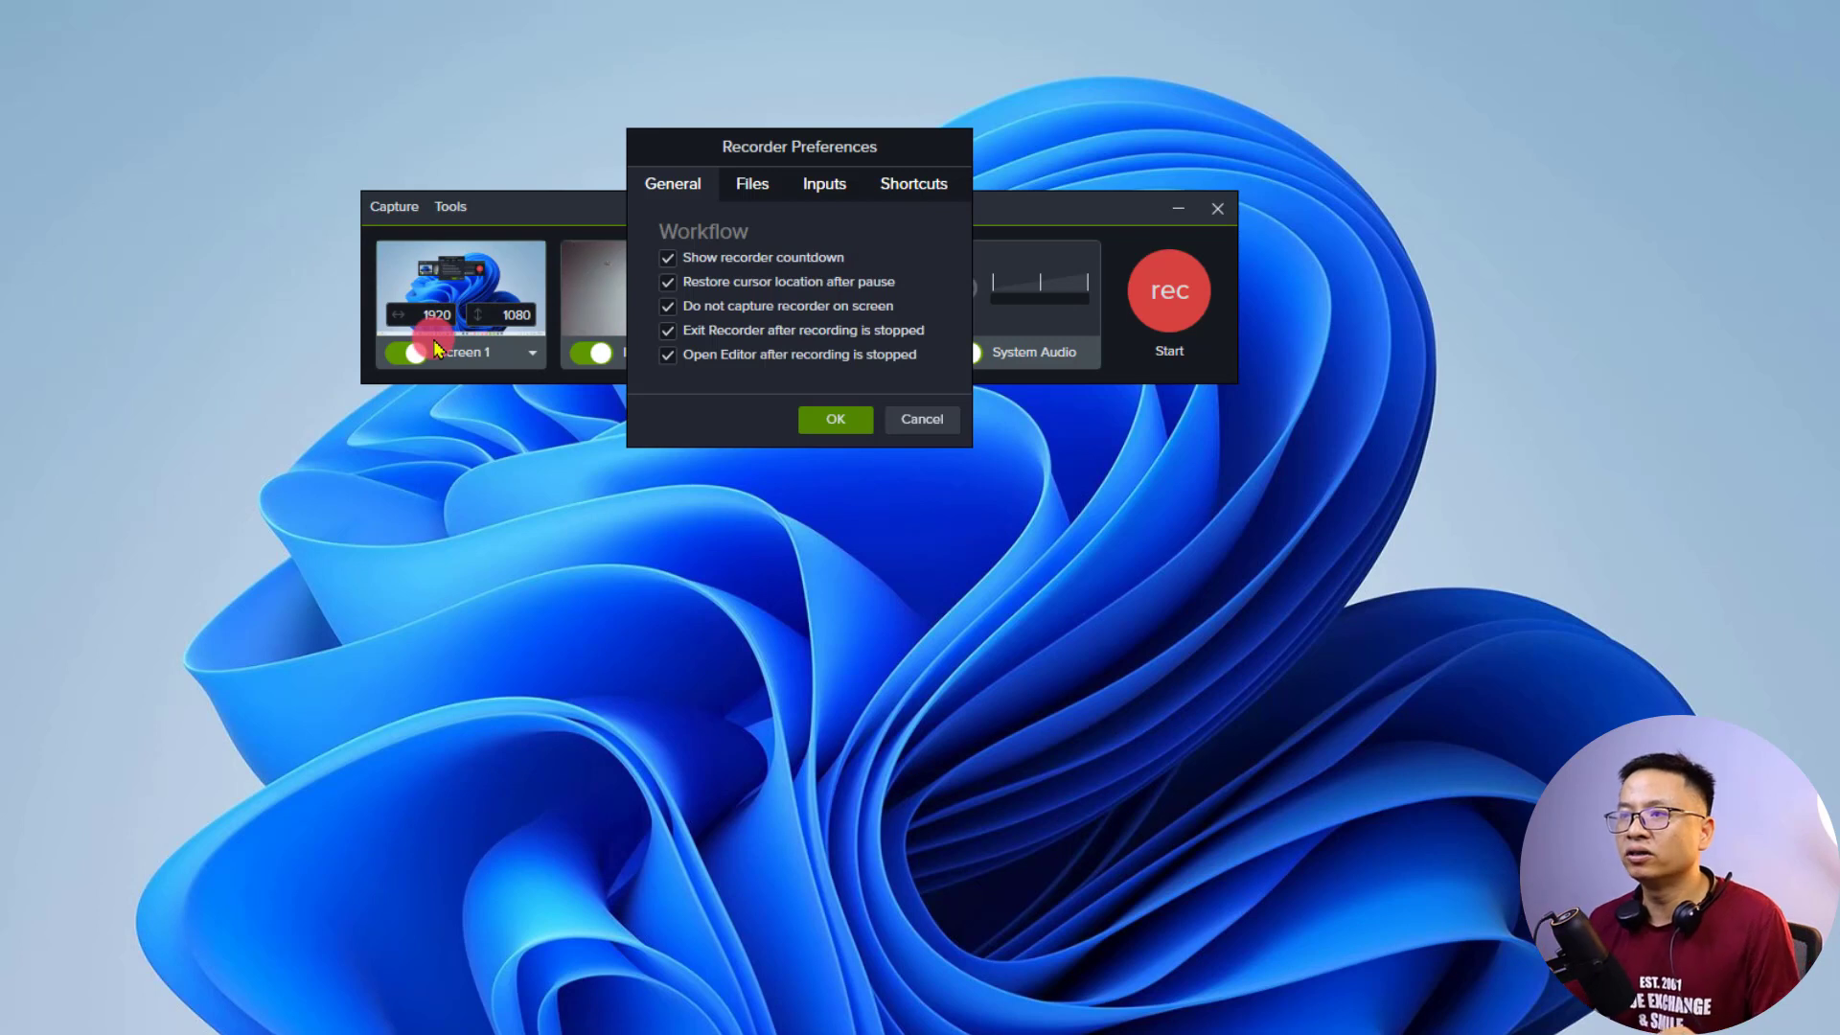
- Check the recorder's output file settings and browse the drives for a default output folder, cancelling without choosing one
click(752, 185)
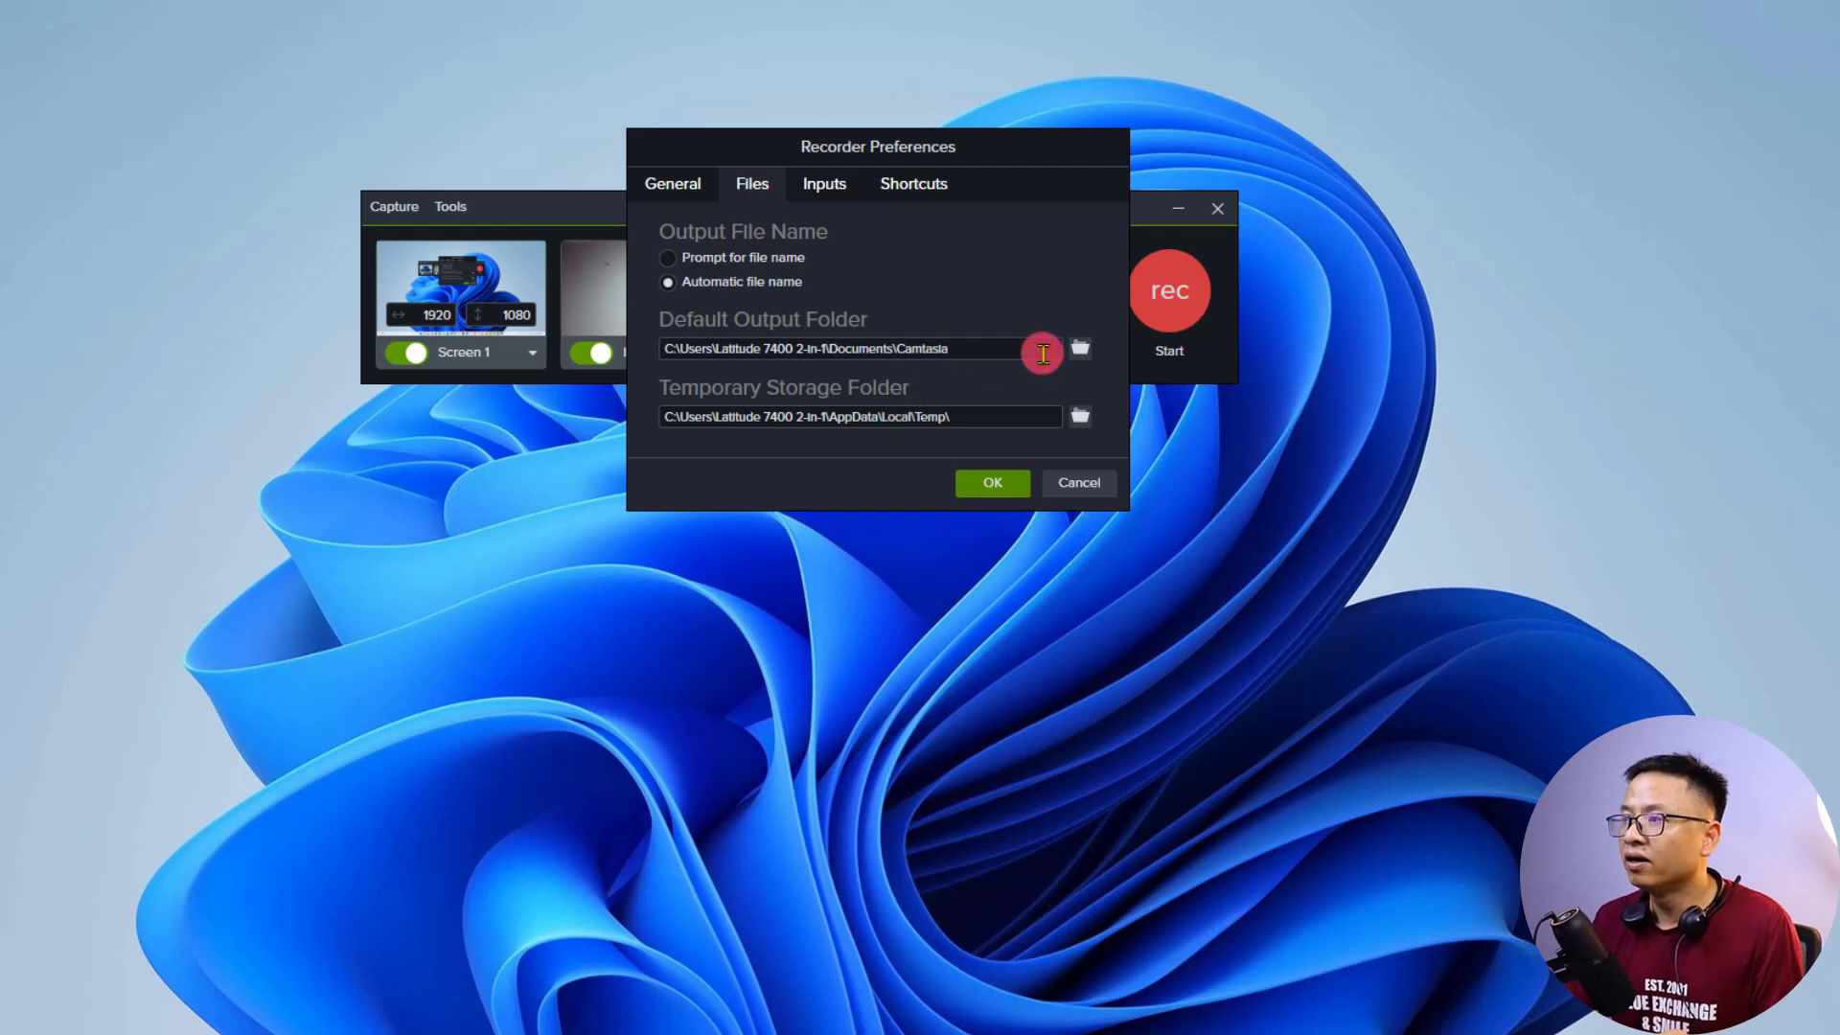
click(1071, 353)
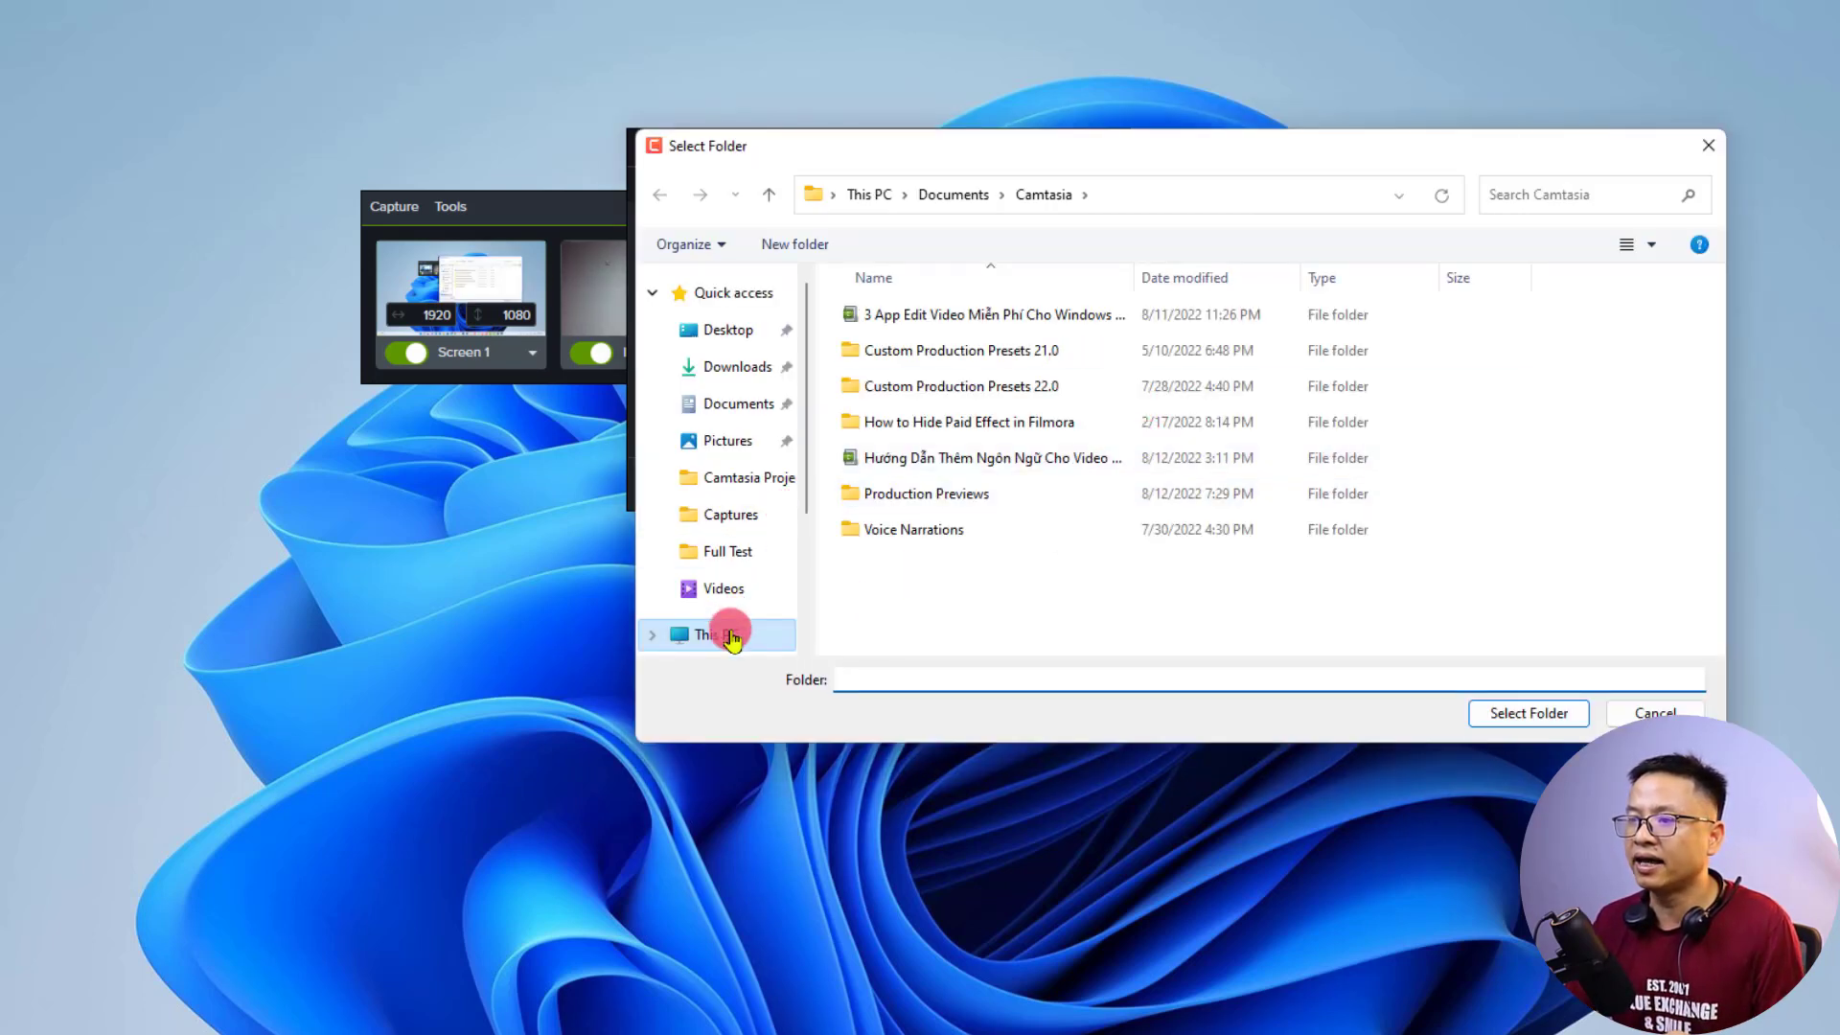
click(720, 632)
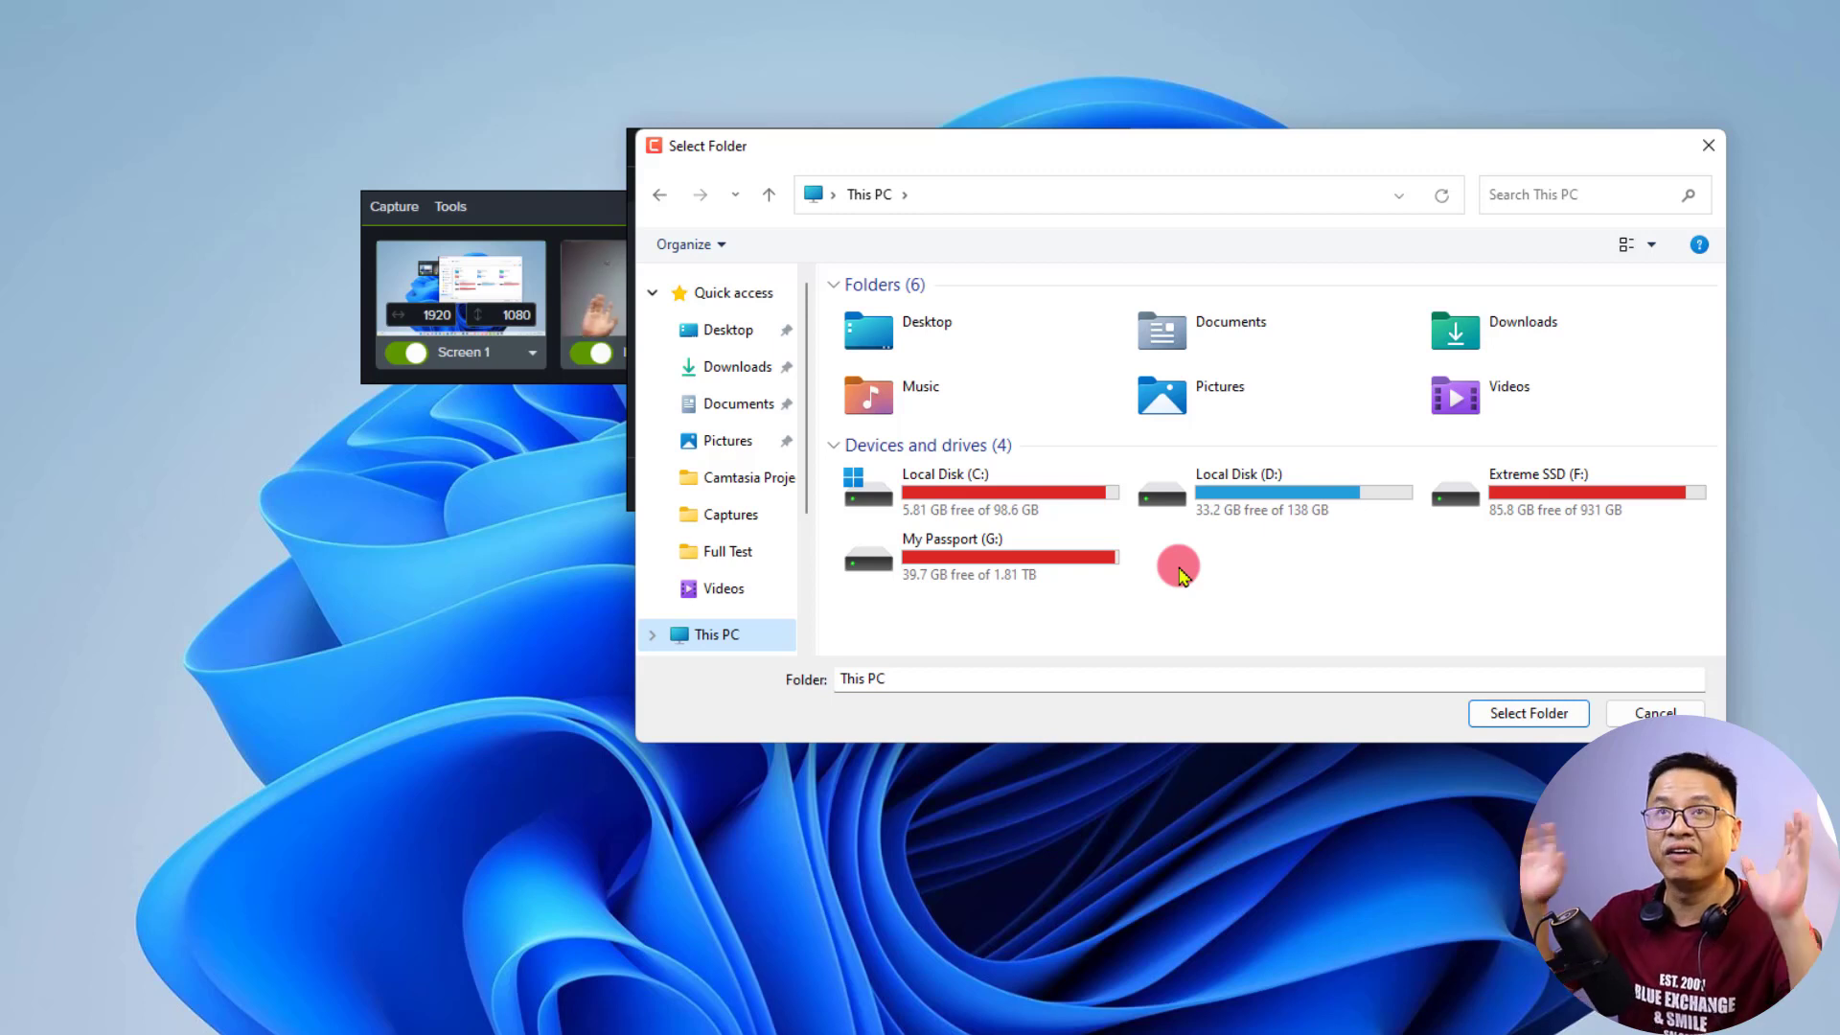
click(1639, 711)
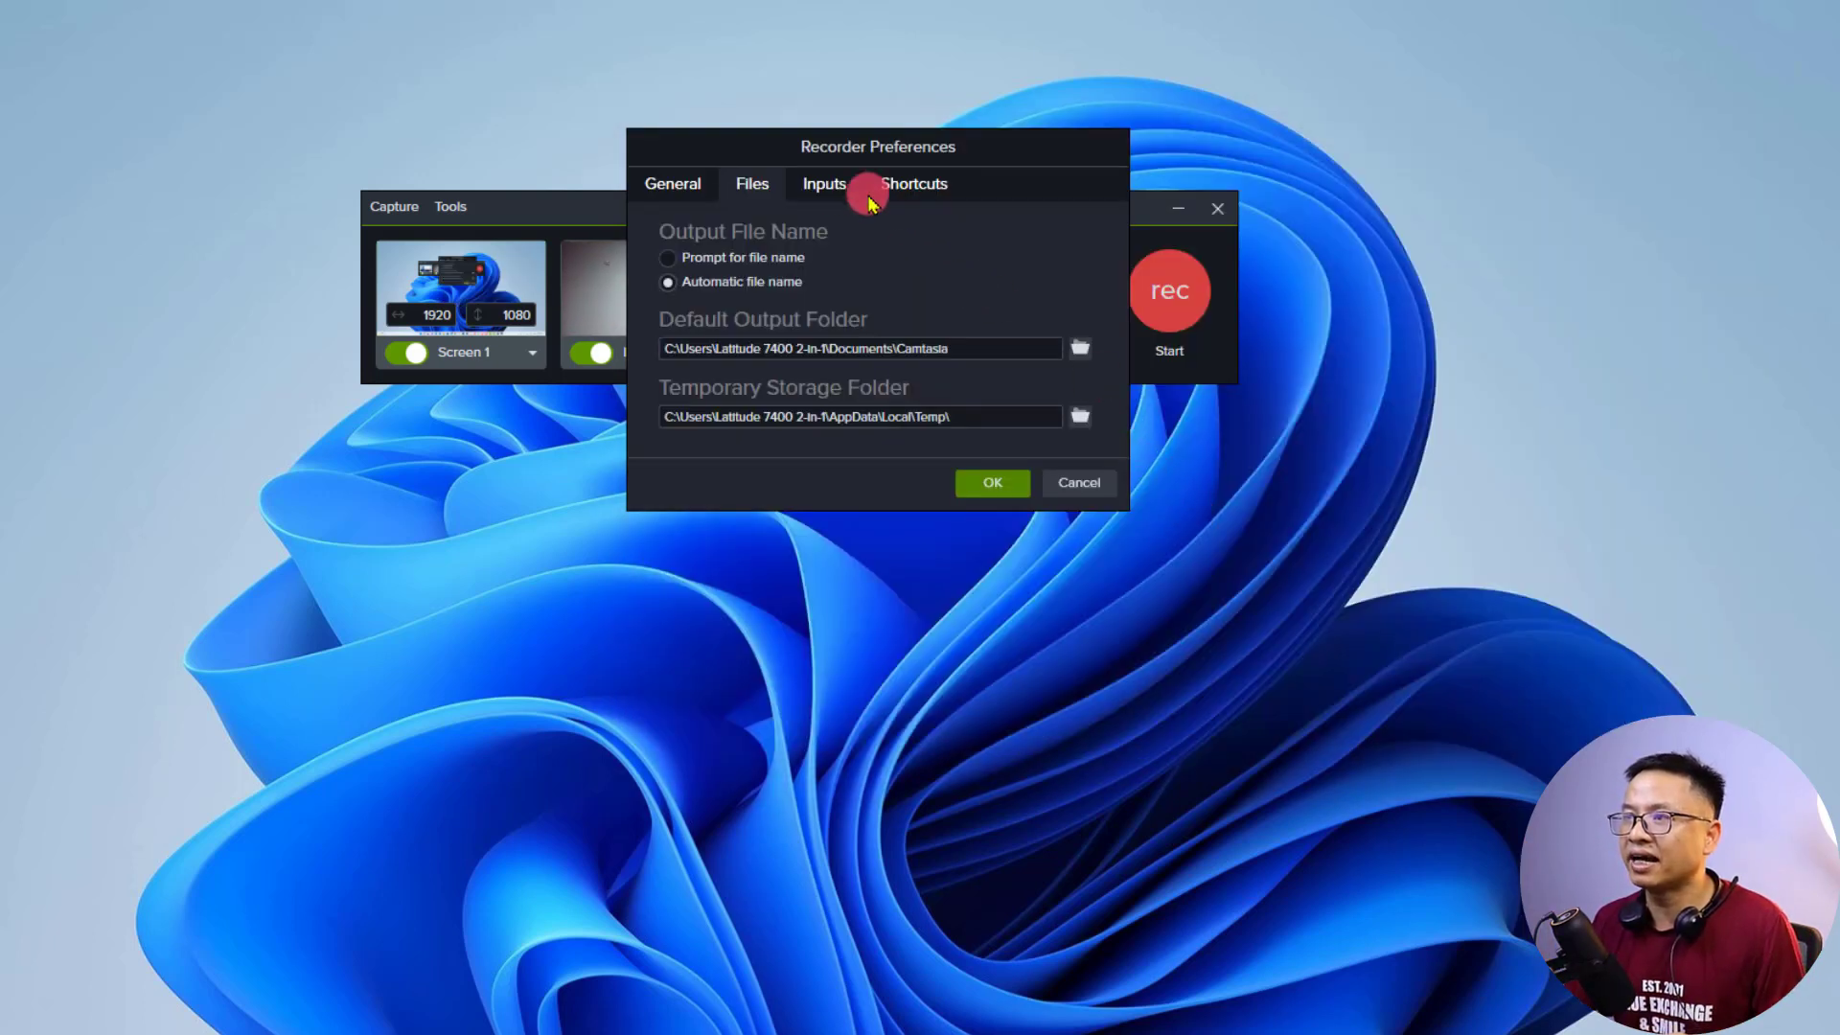
- Check the available screen capture frame rates for recording and choose TSC2 as the recording encoder
click(823, 185)
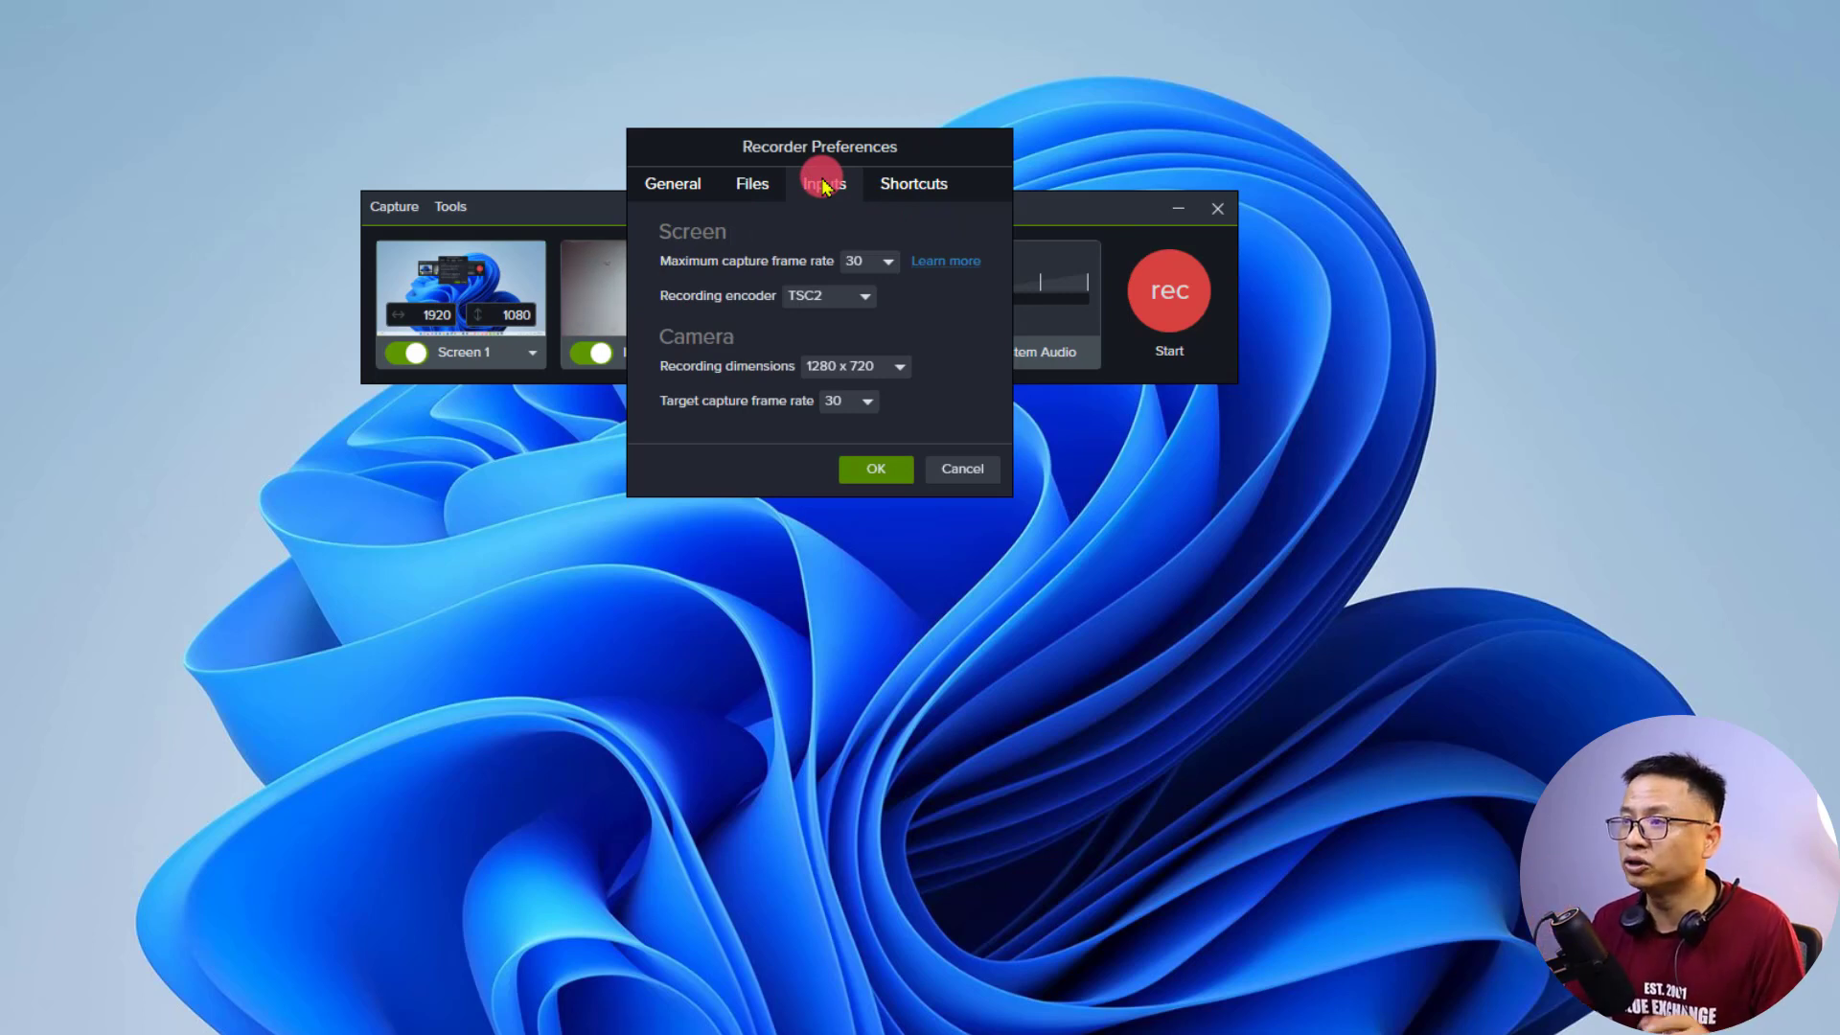
click(886, 265)
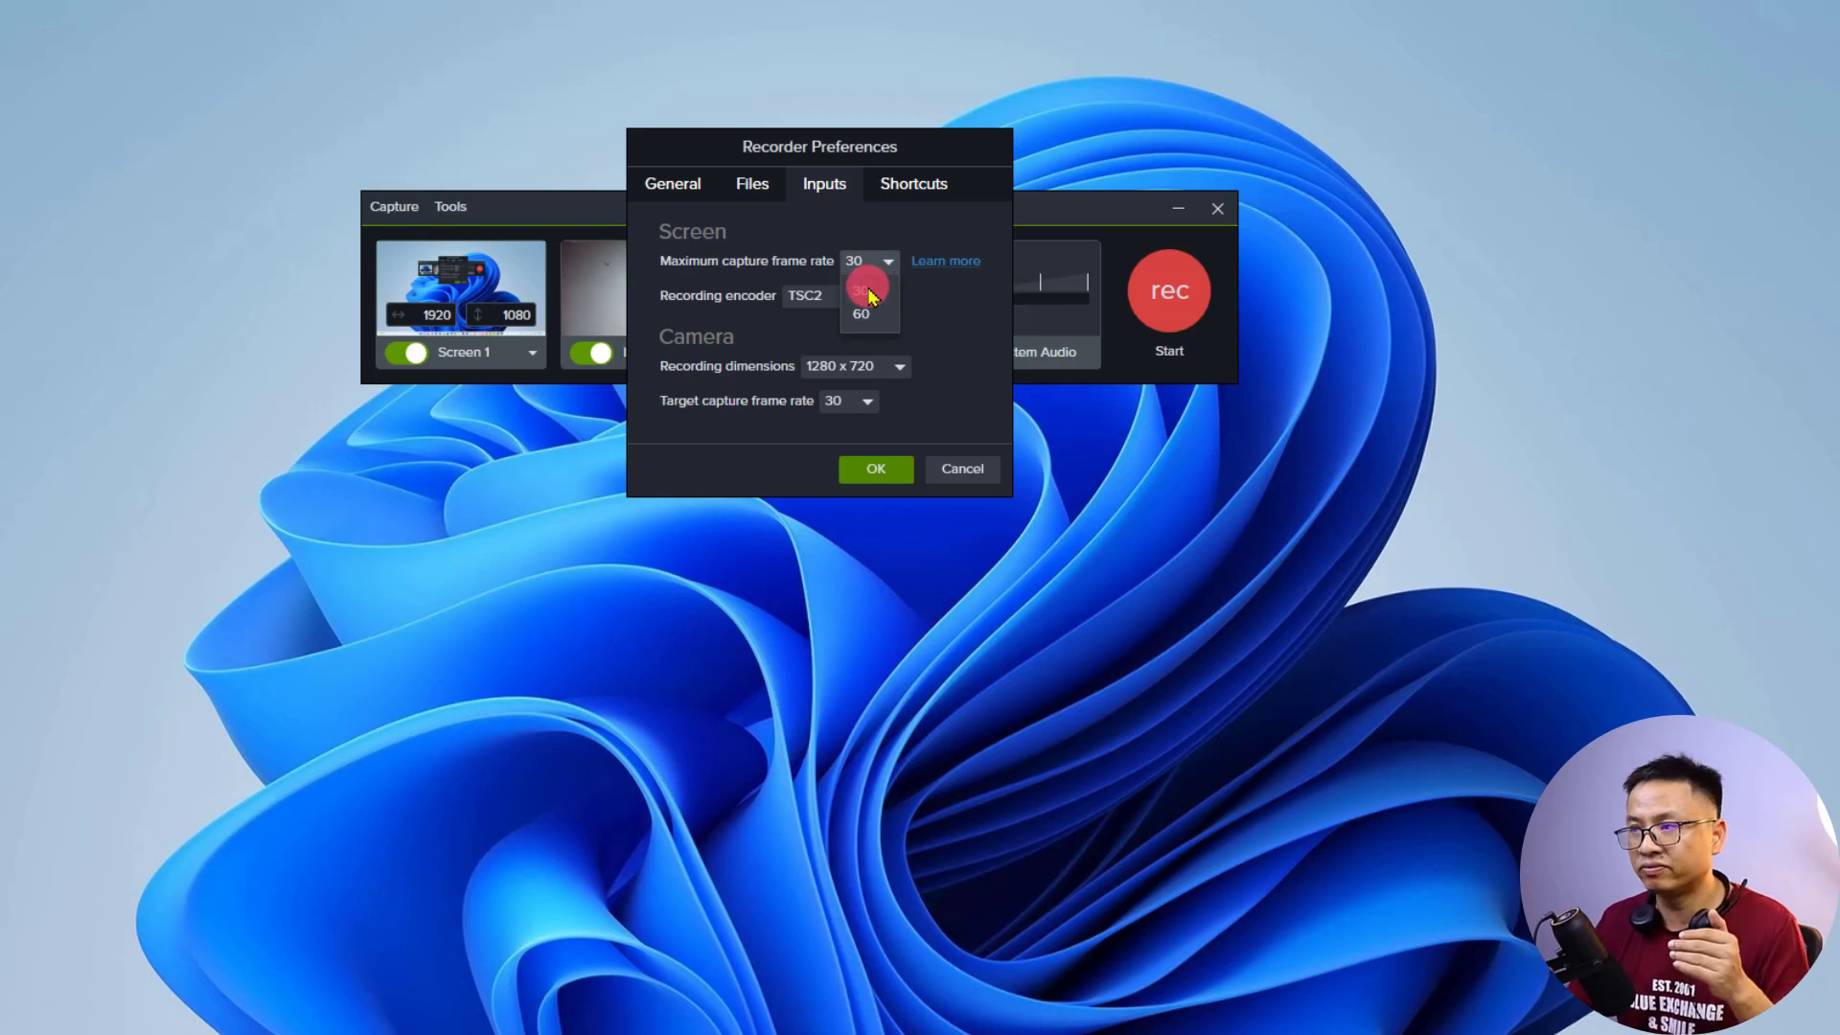
click(734, 297)
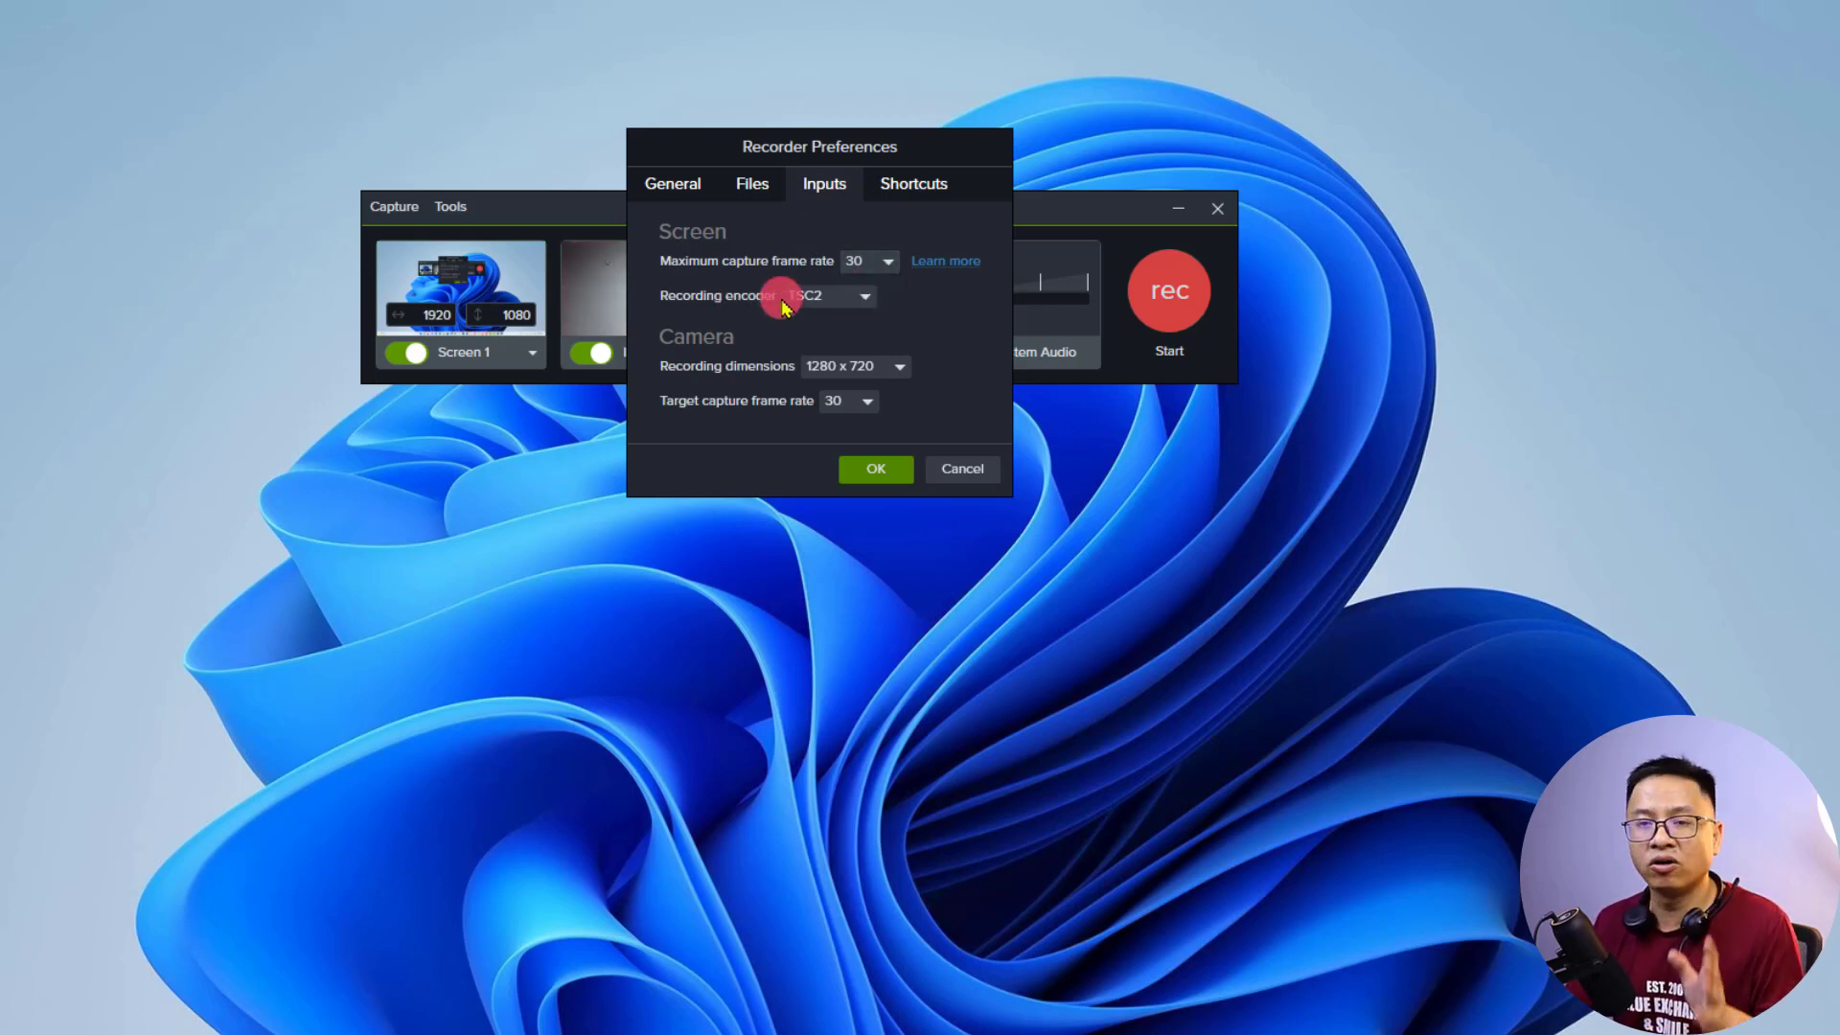
click(850, 298)
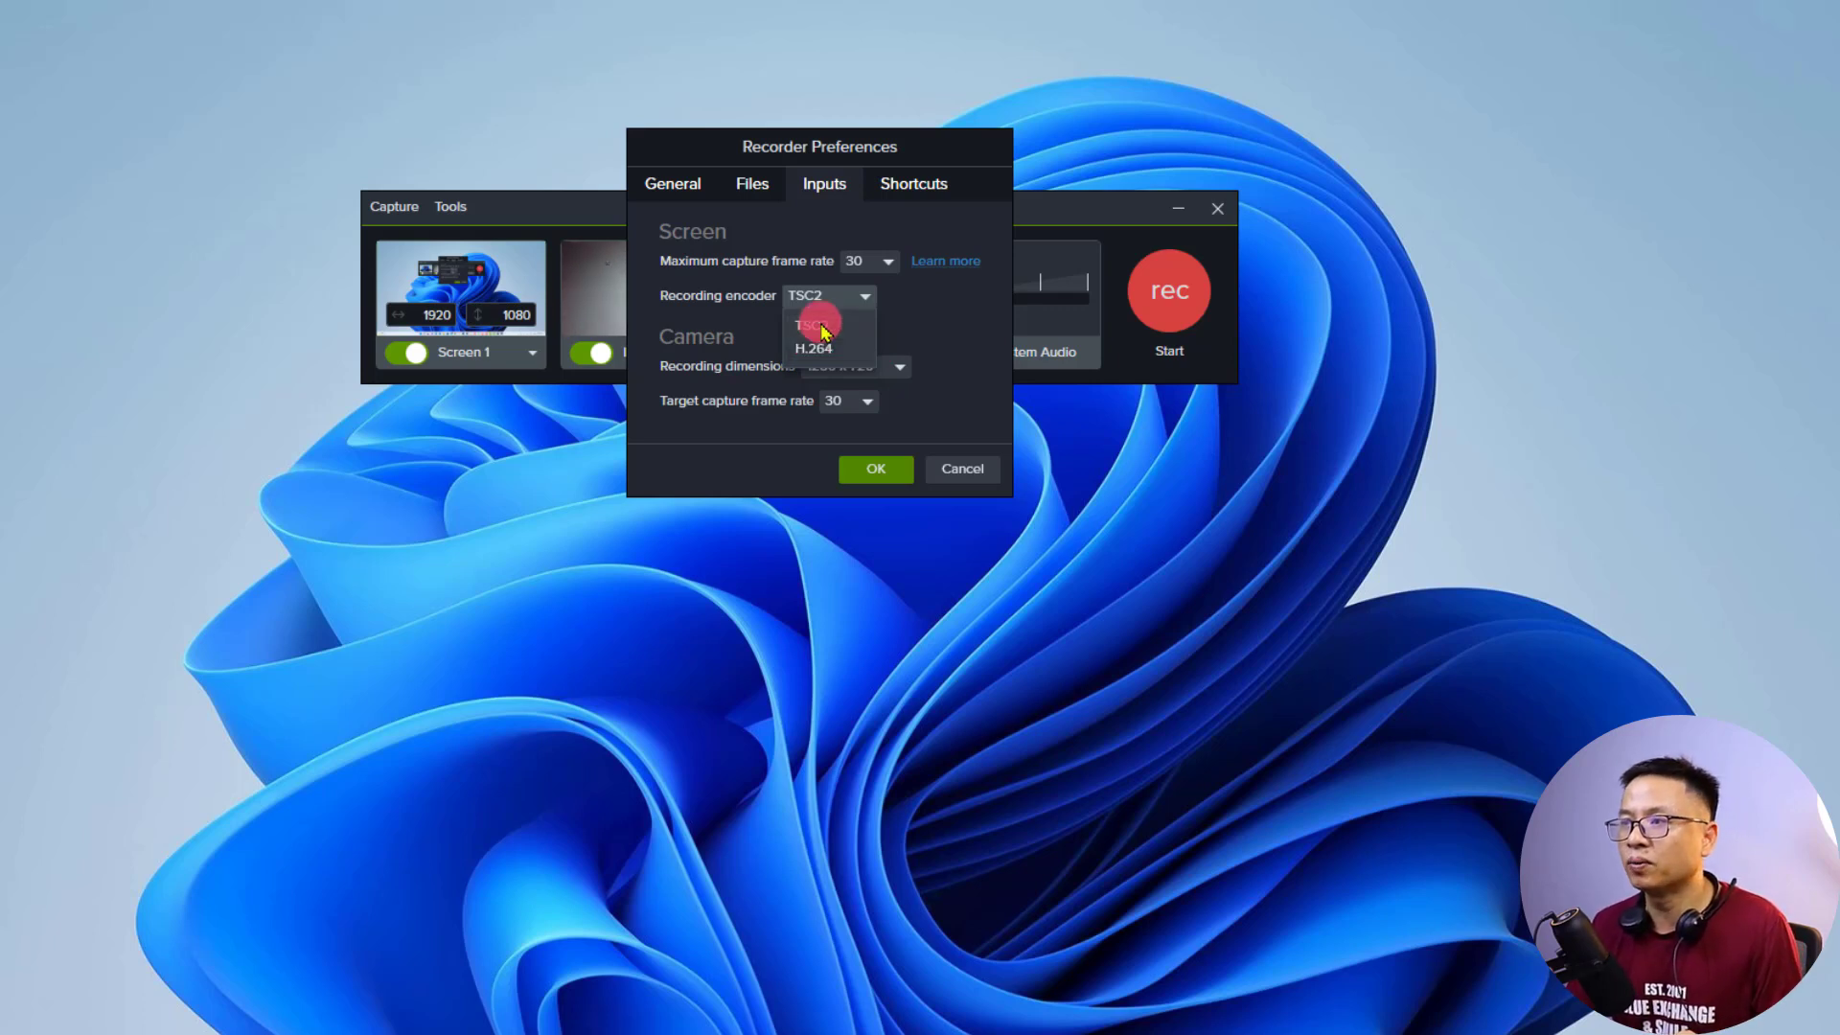
click(813, 326)
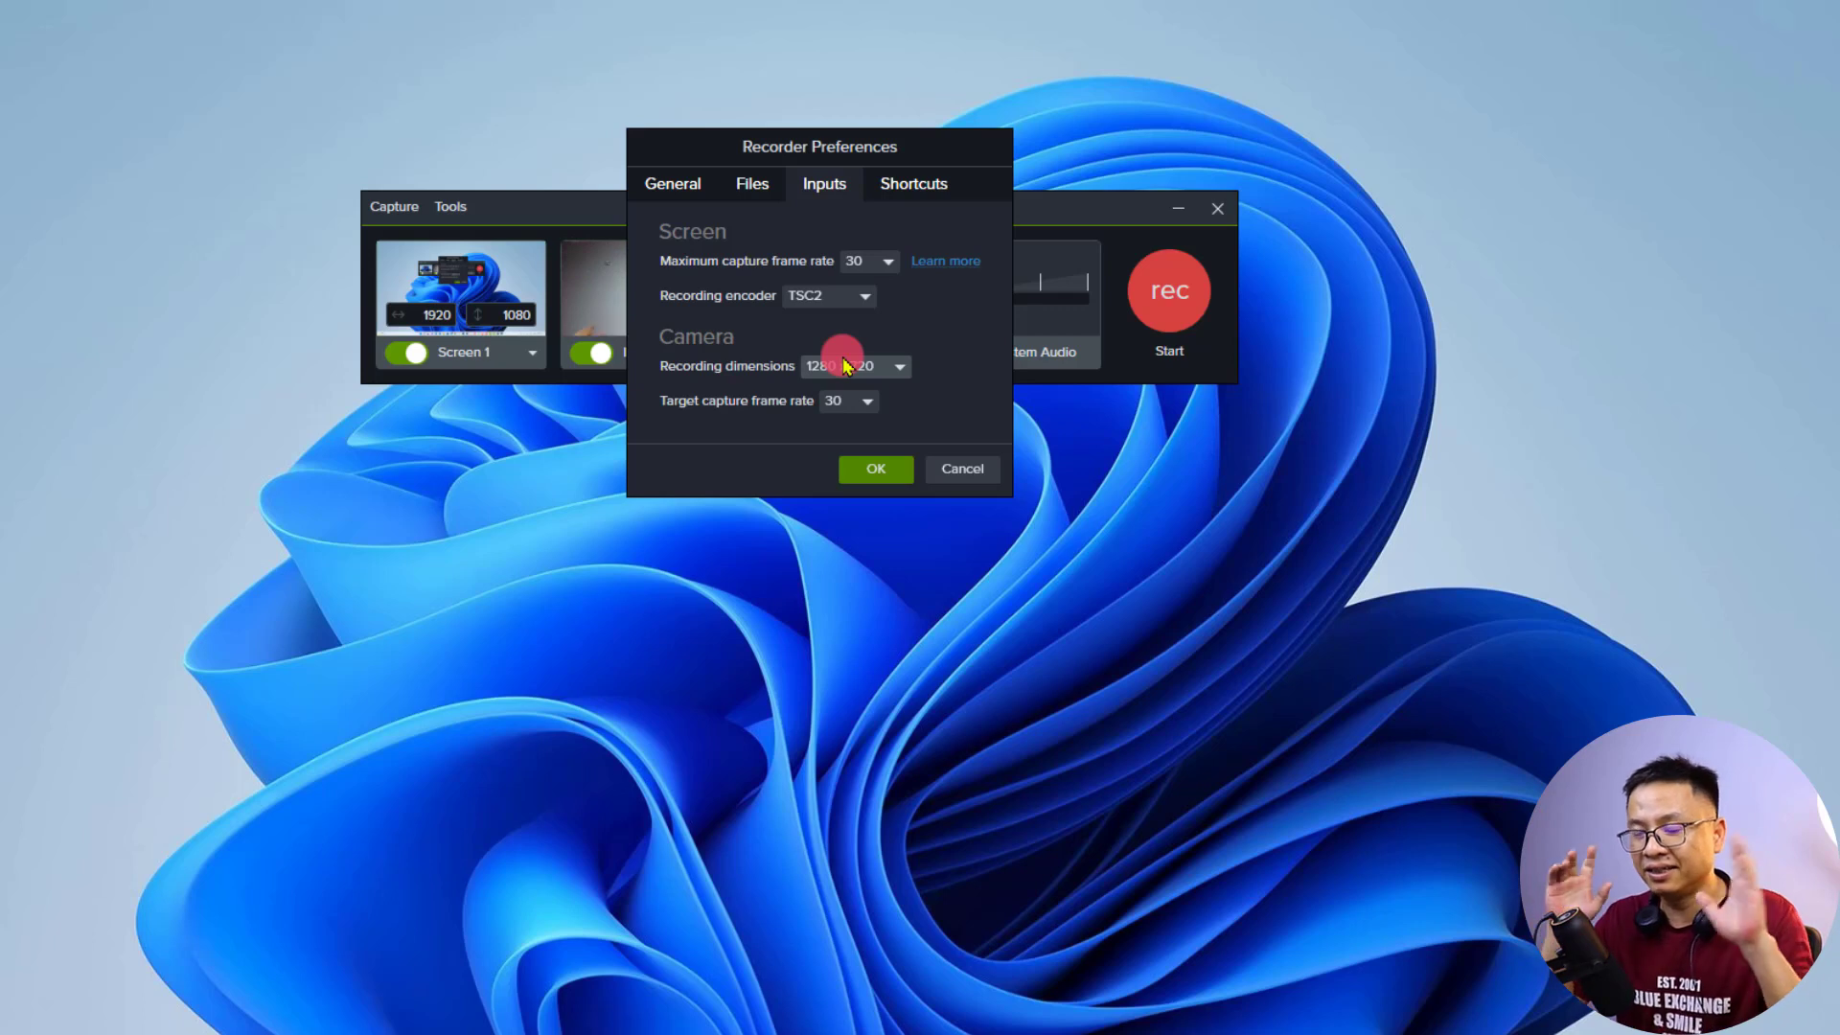
- Review the recorder's keyboard shortcuts, accept the preferences and dismiss the shortcut conflict message
click(895, 182)
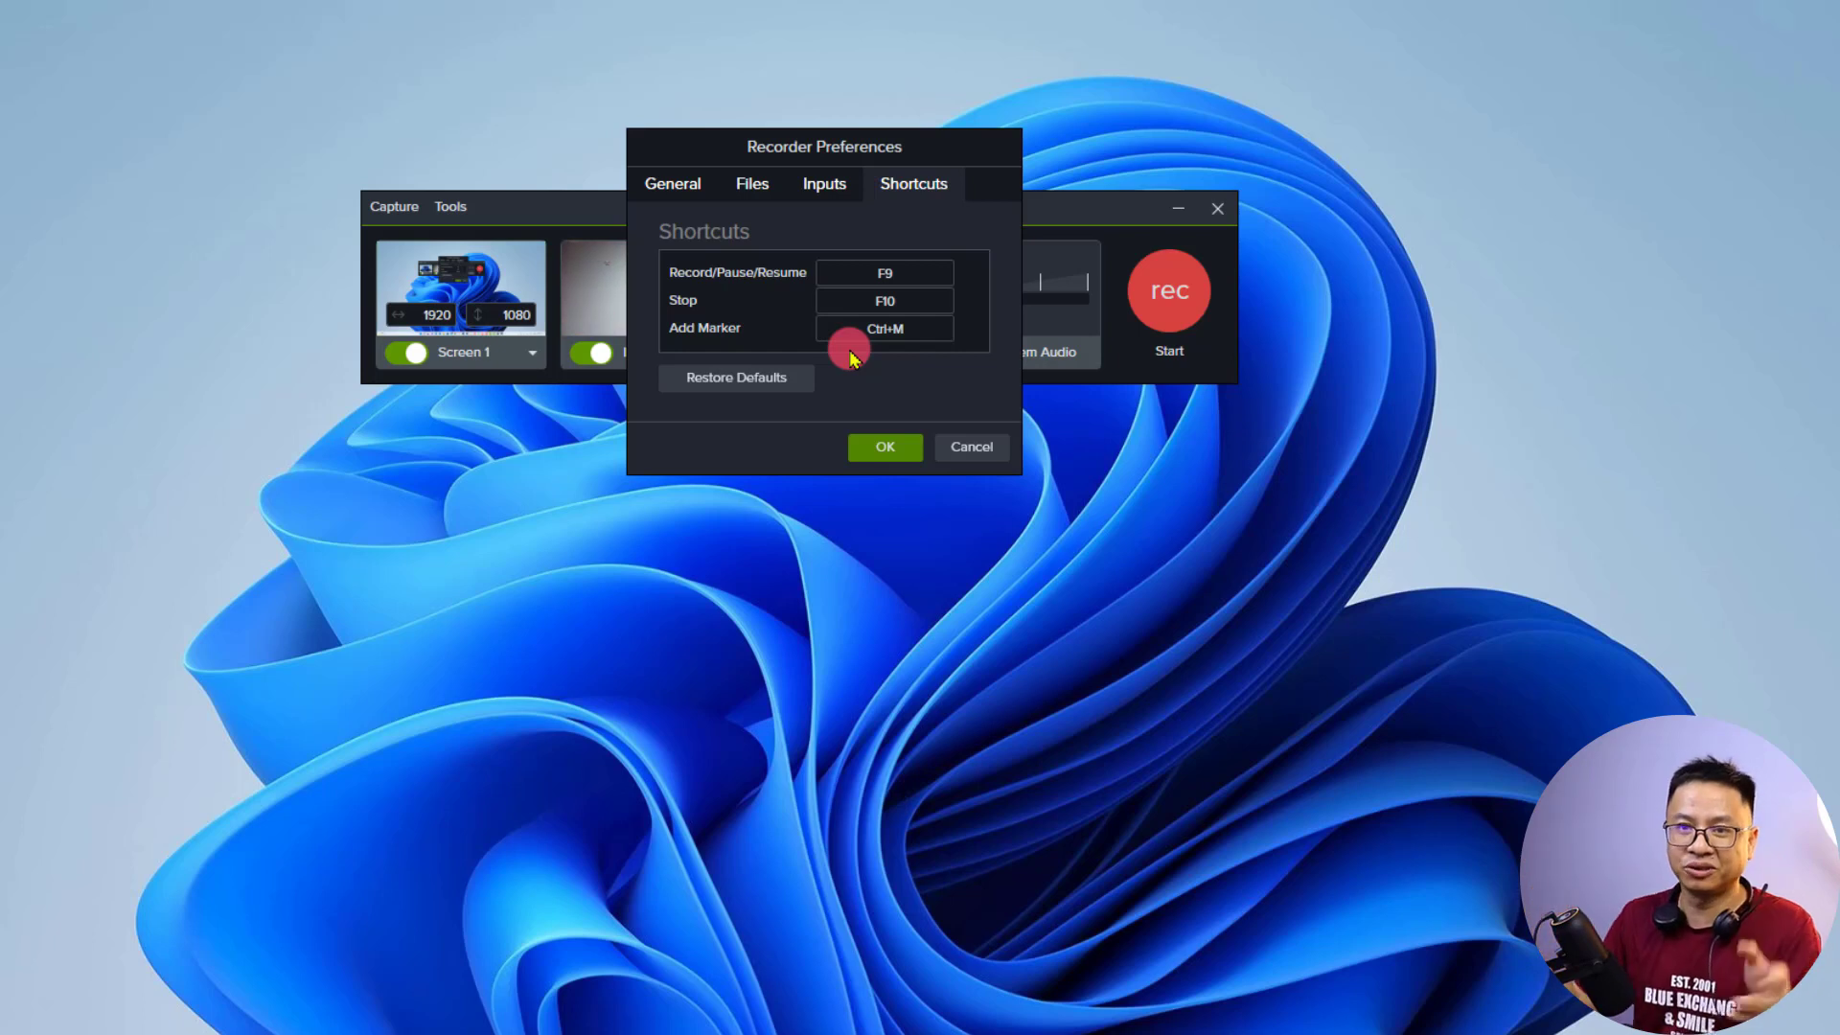
click(883, 446)
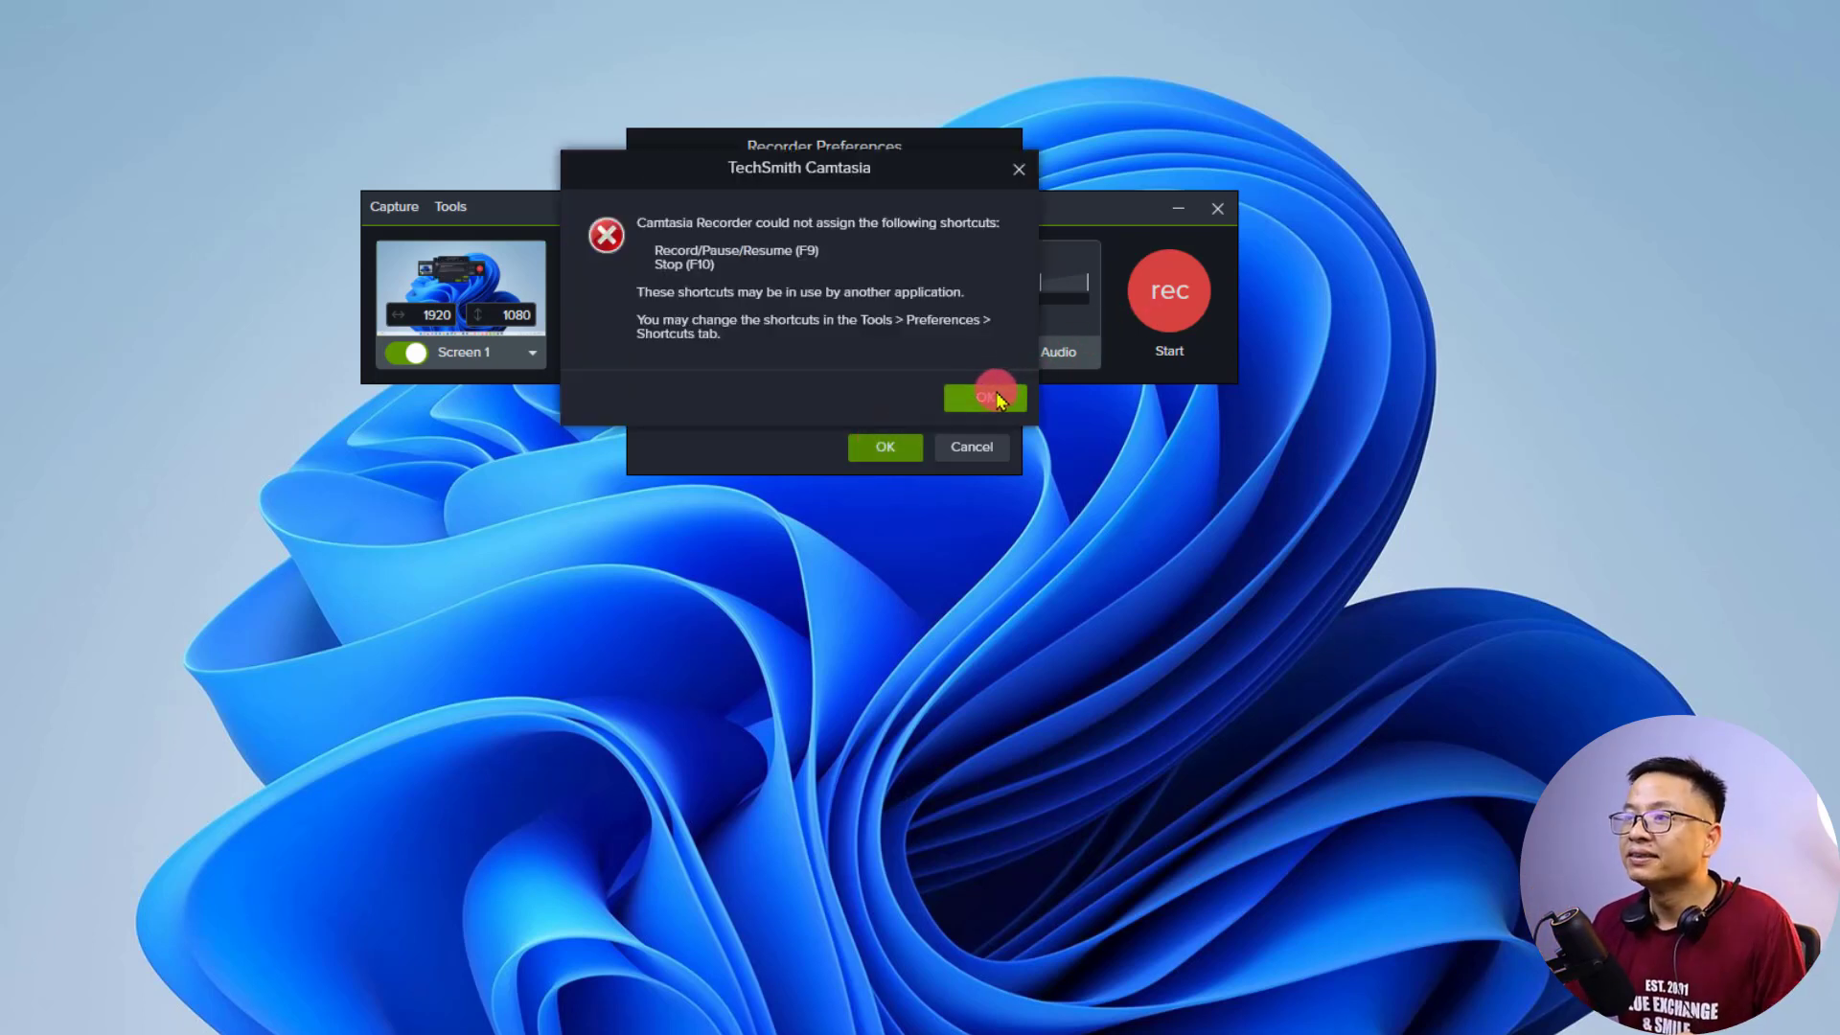
click(957, 398)
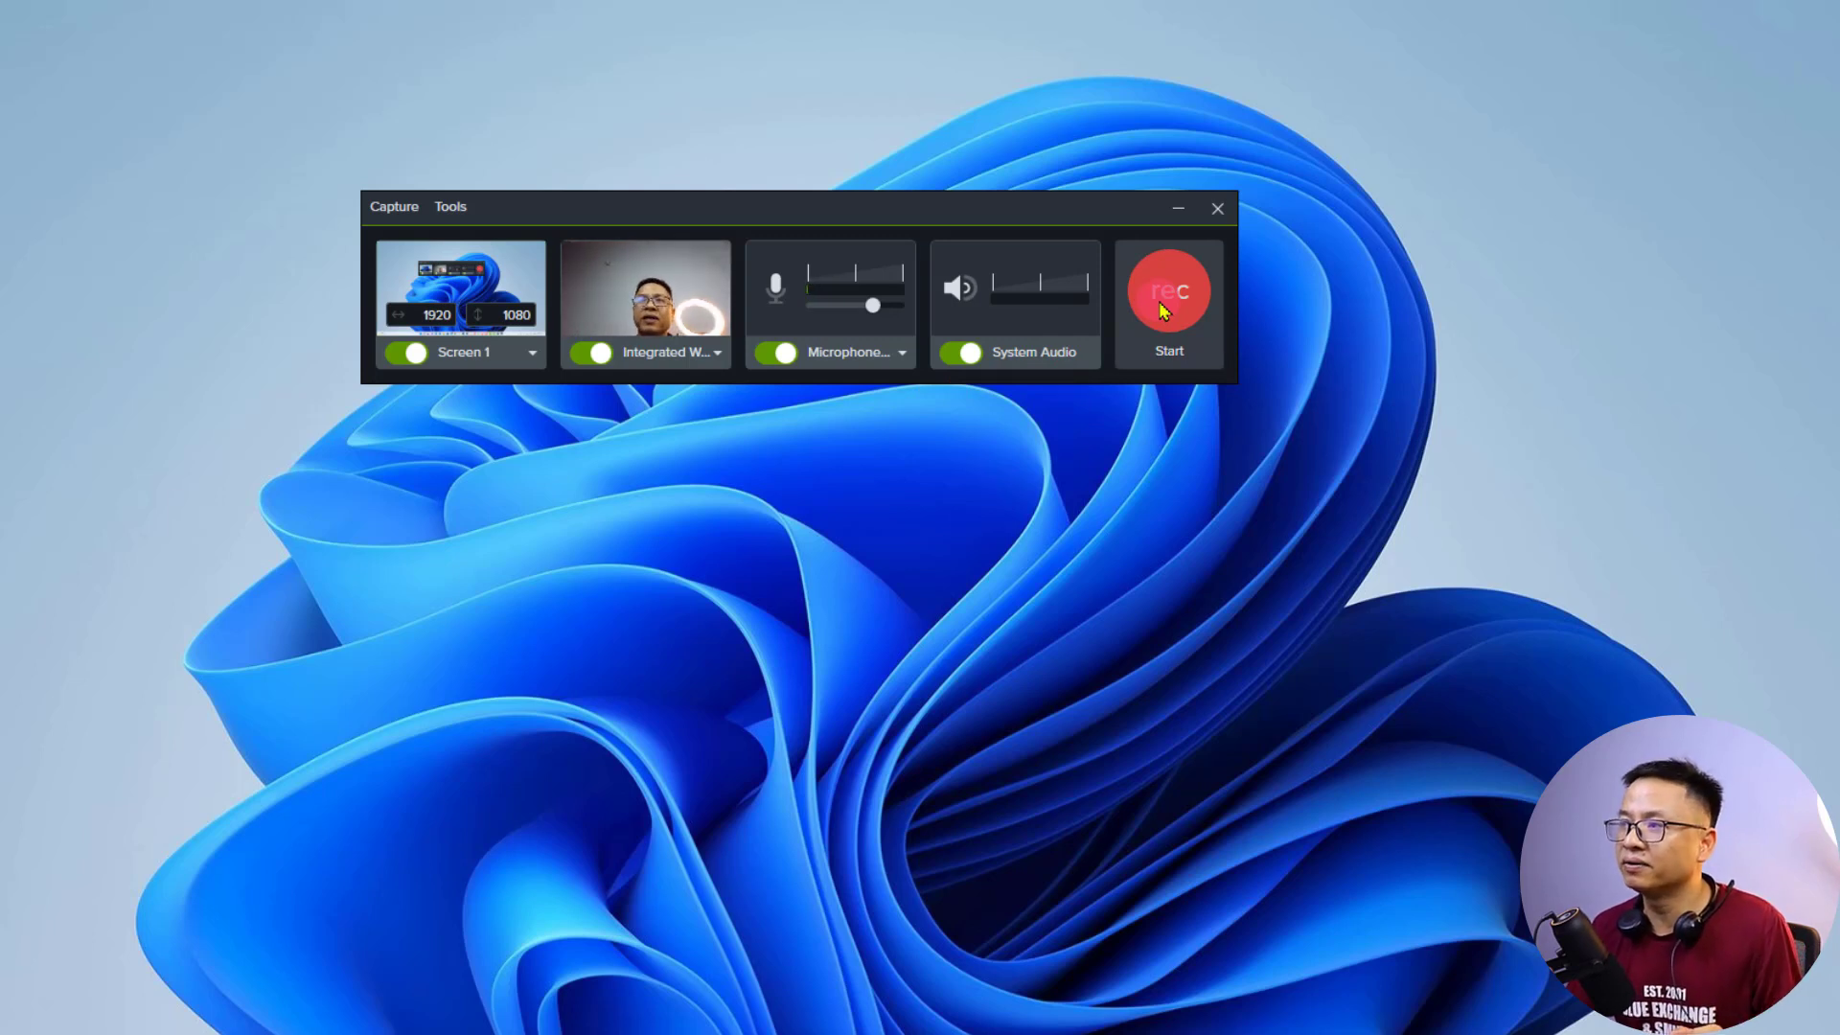
- Record the screen, webcam and audio, refreshing the desktop as sample activity, and finish the recording in the Camtasia editor
click(1132, 453)
key(F9)
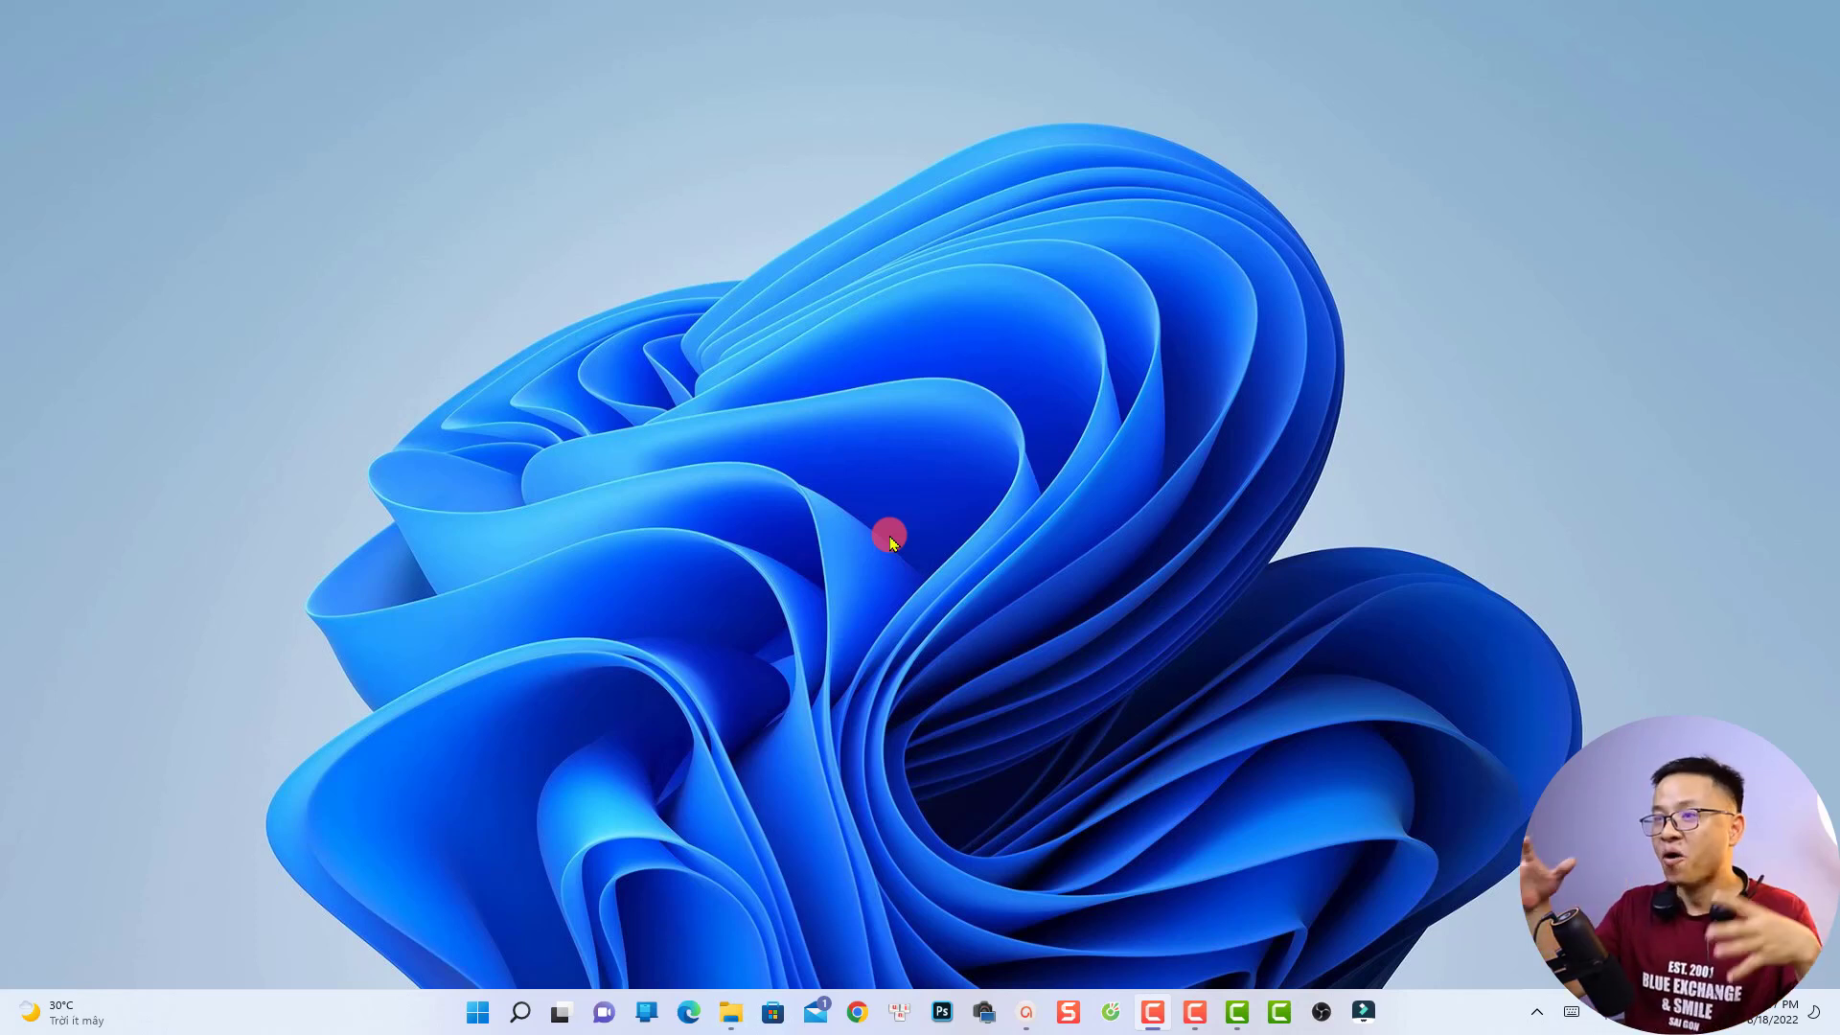
right_click(594, 398)
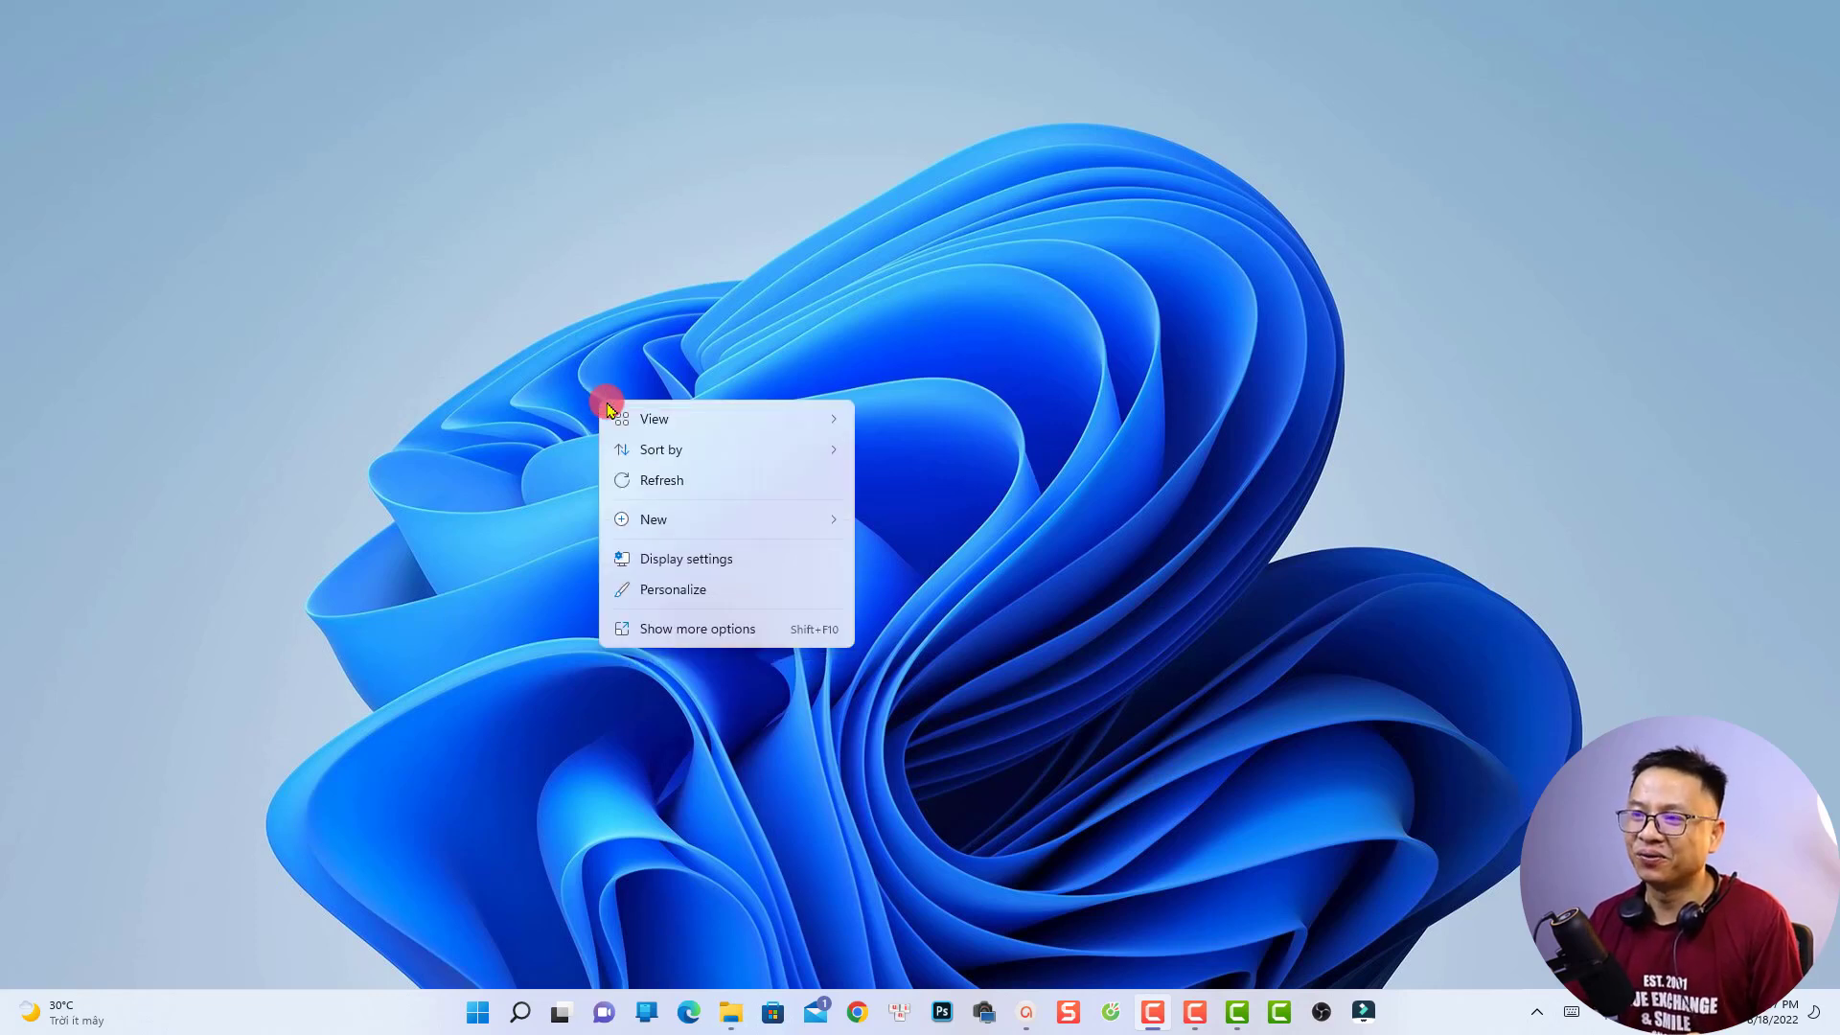
click(648, 480)
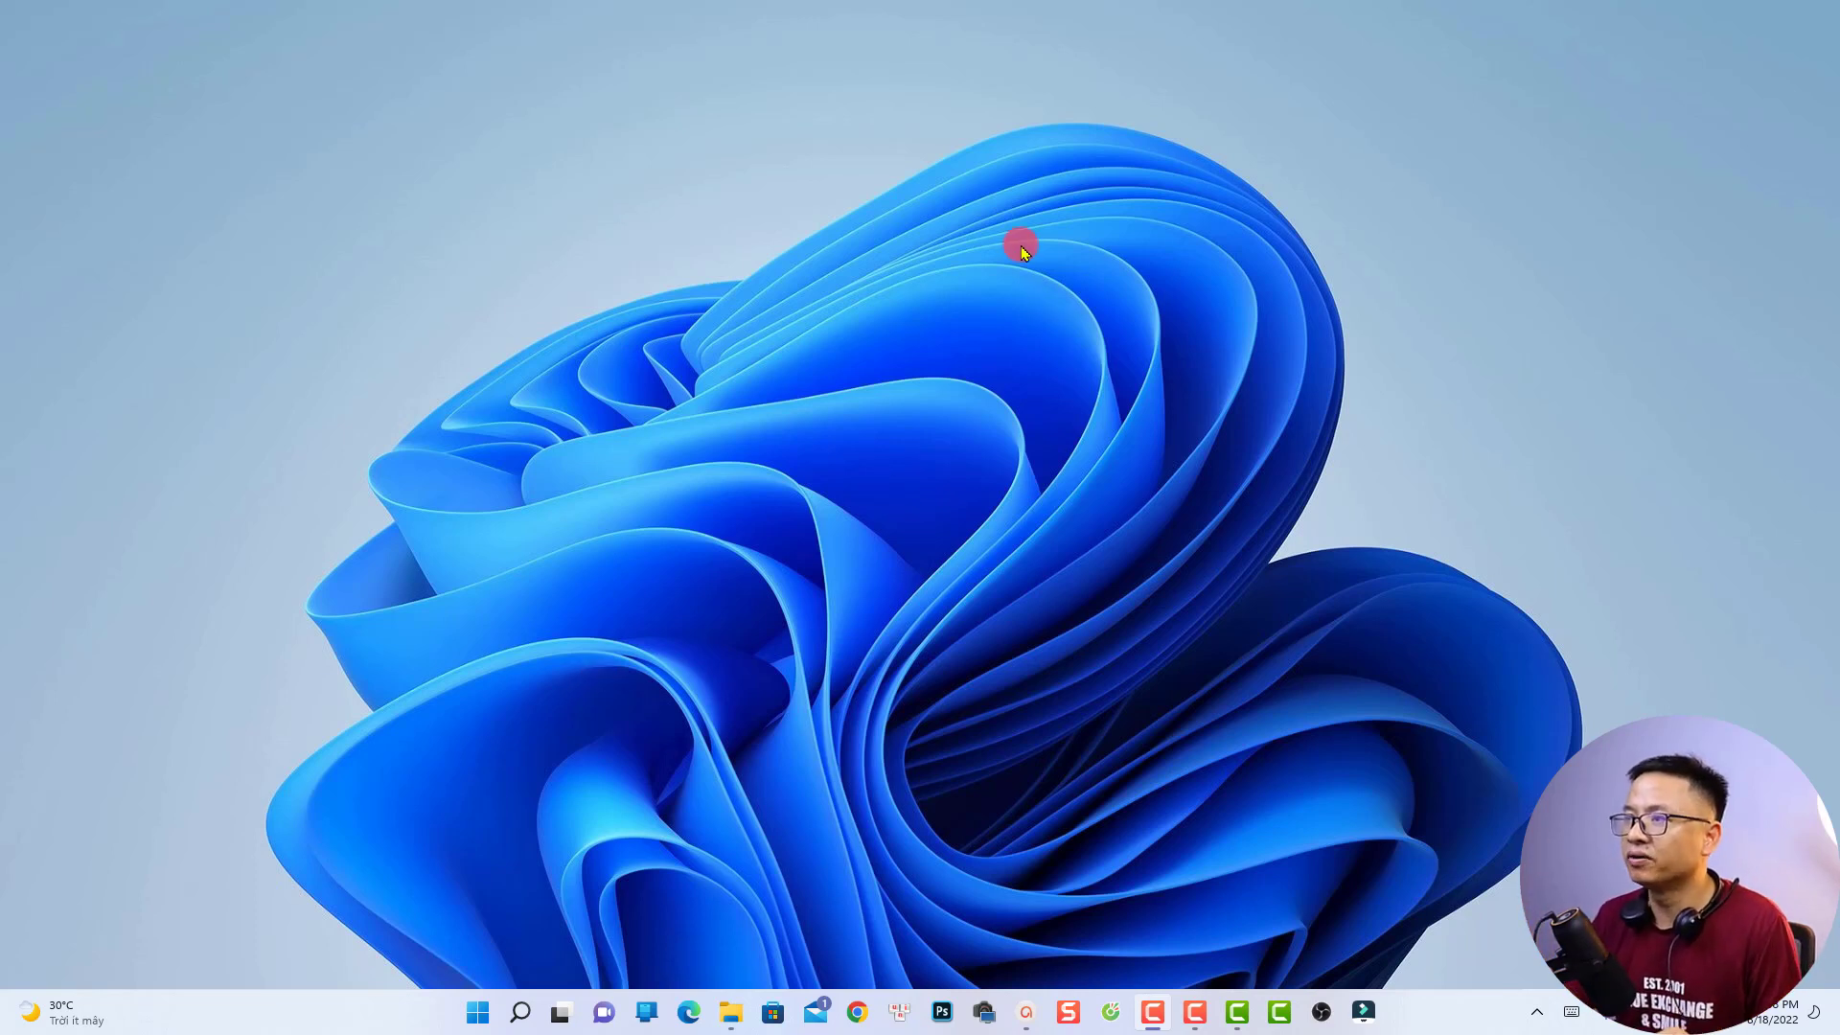
click(997, 557)
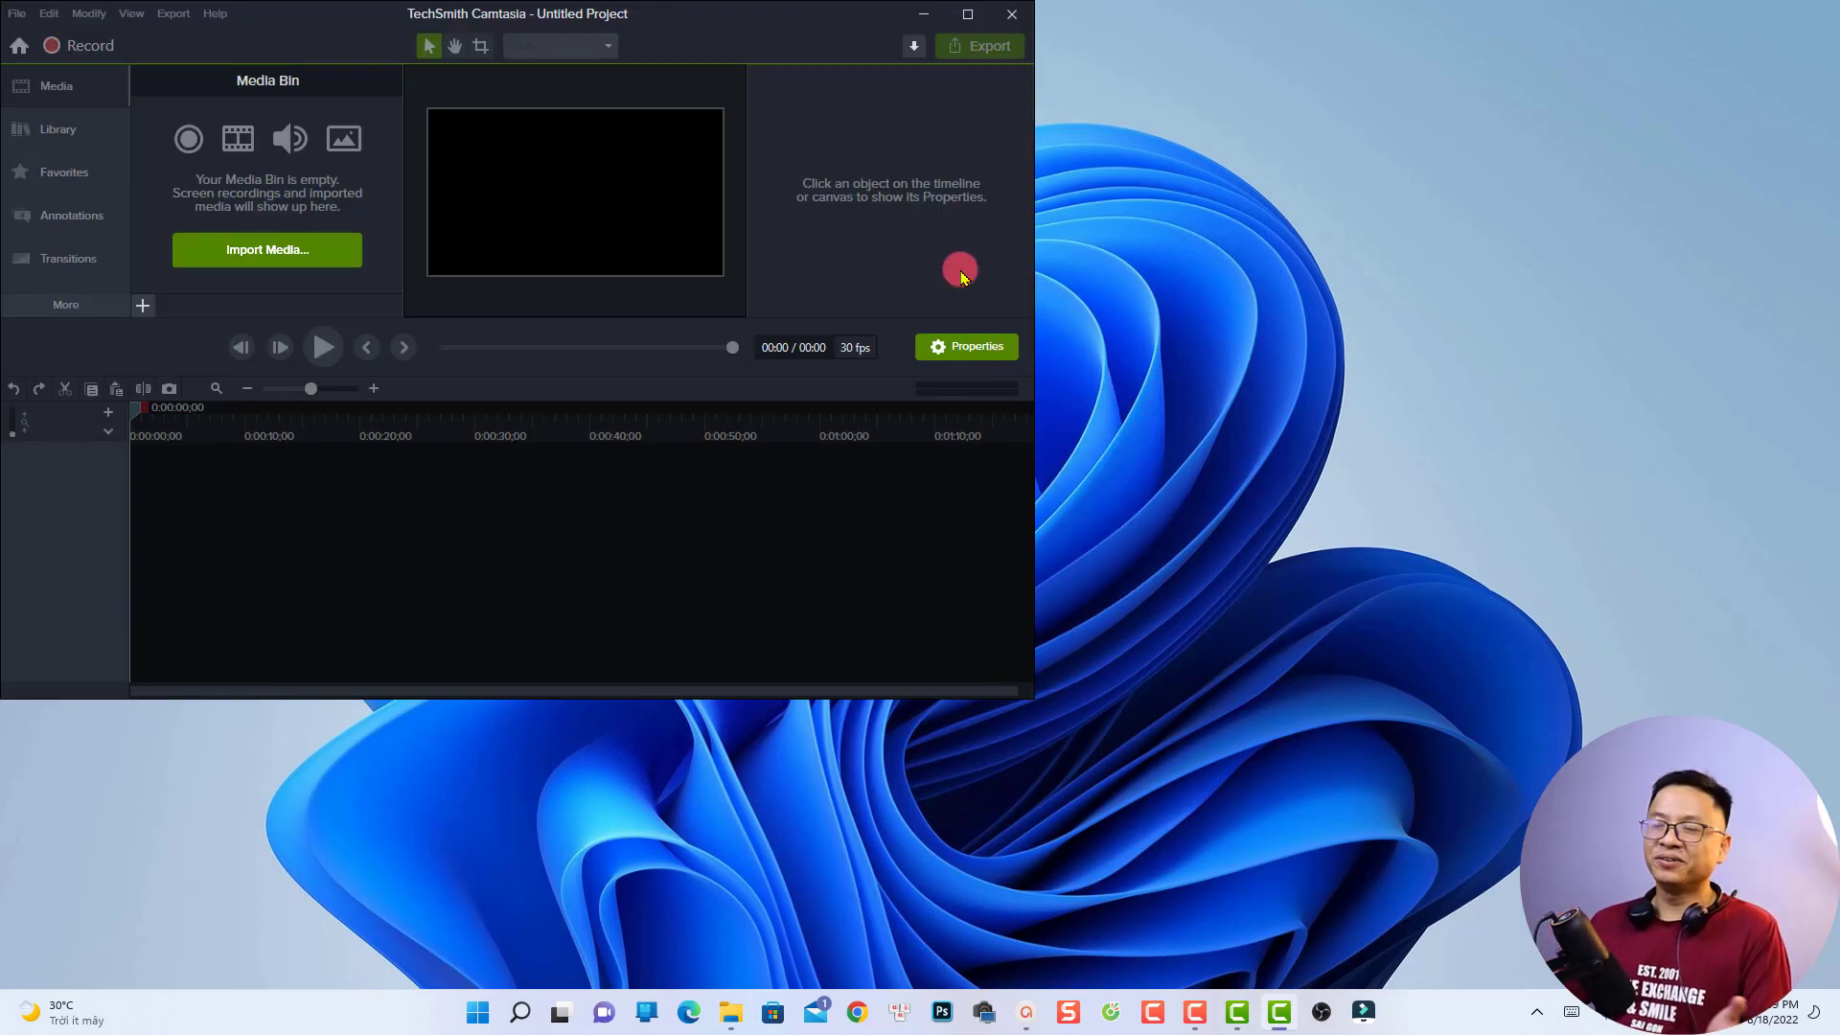
- Maximize the Camtasia editor and inspect the camera clip on Track 2 and the screen clip on Track 1
click(968, 15)
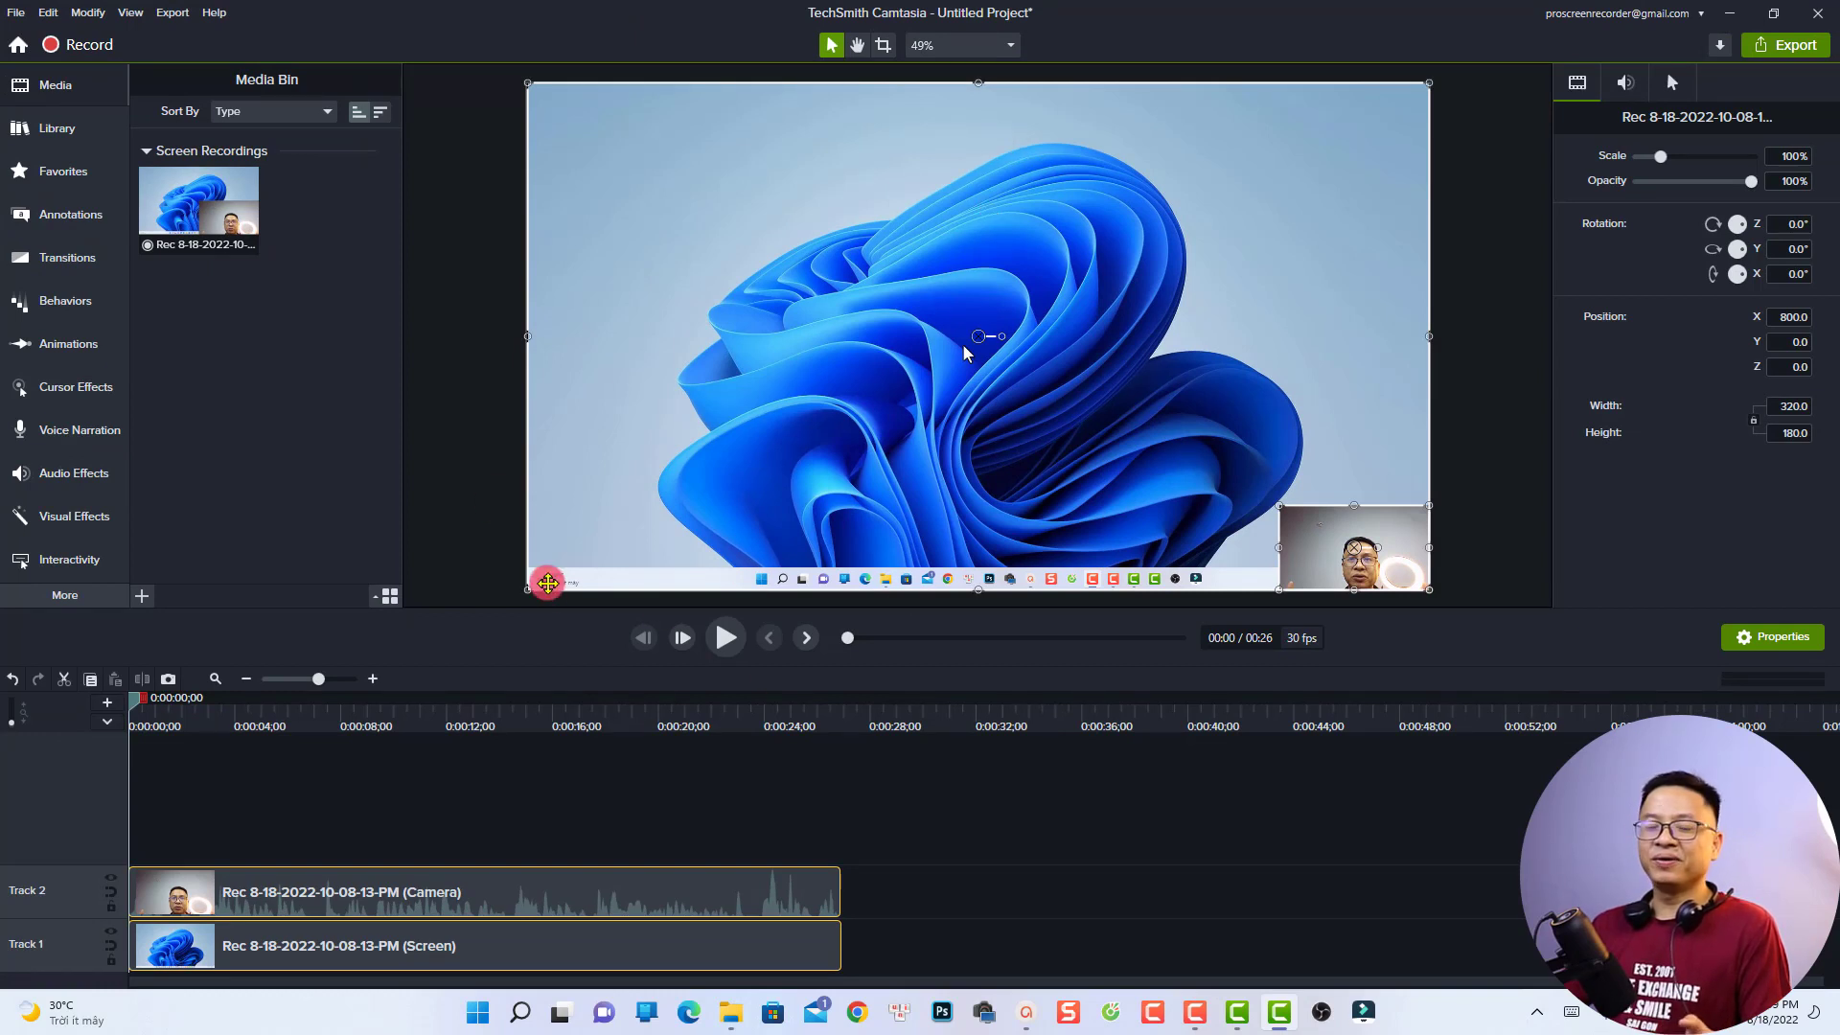
click(205, 888)
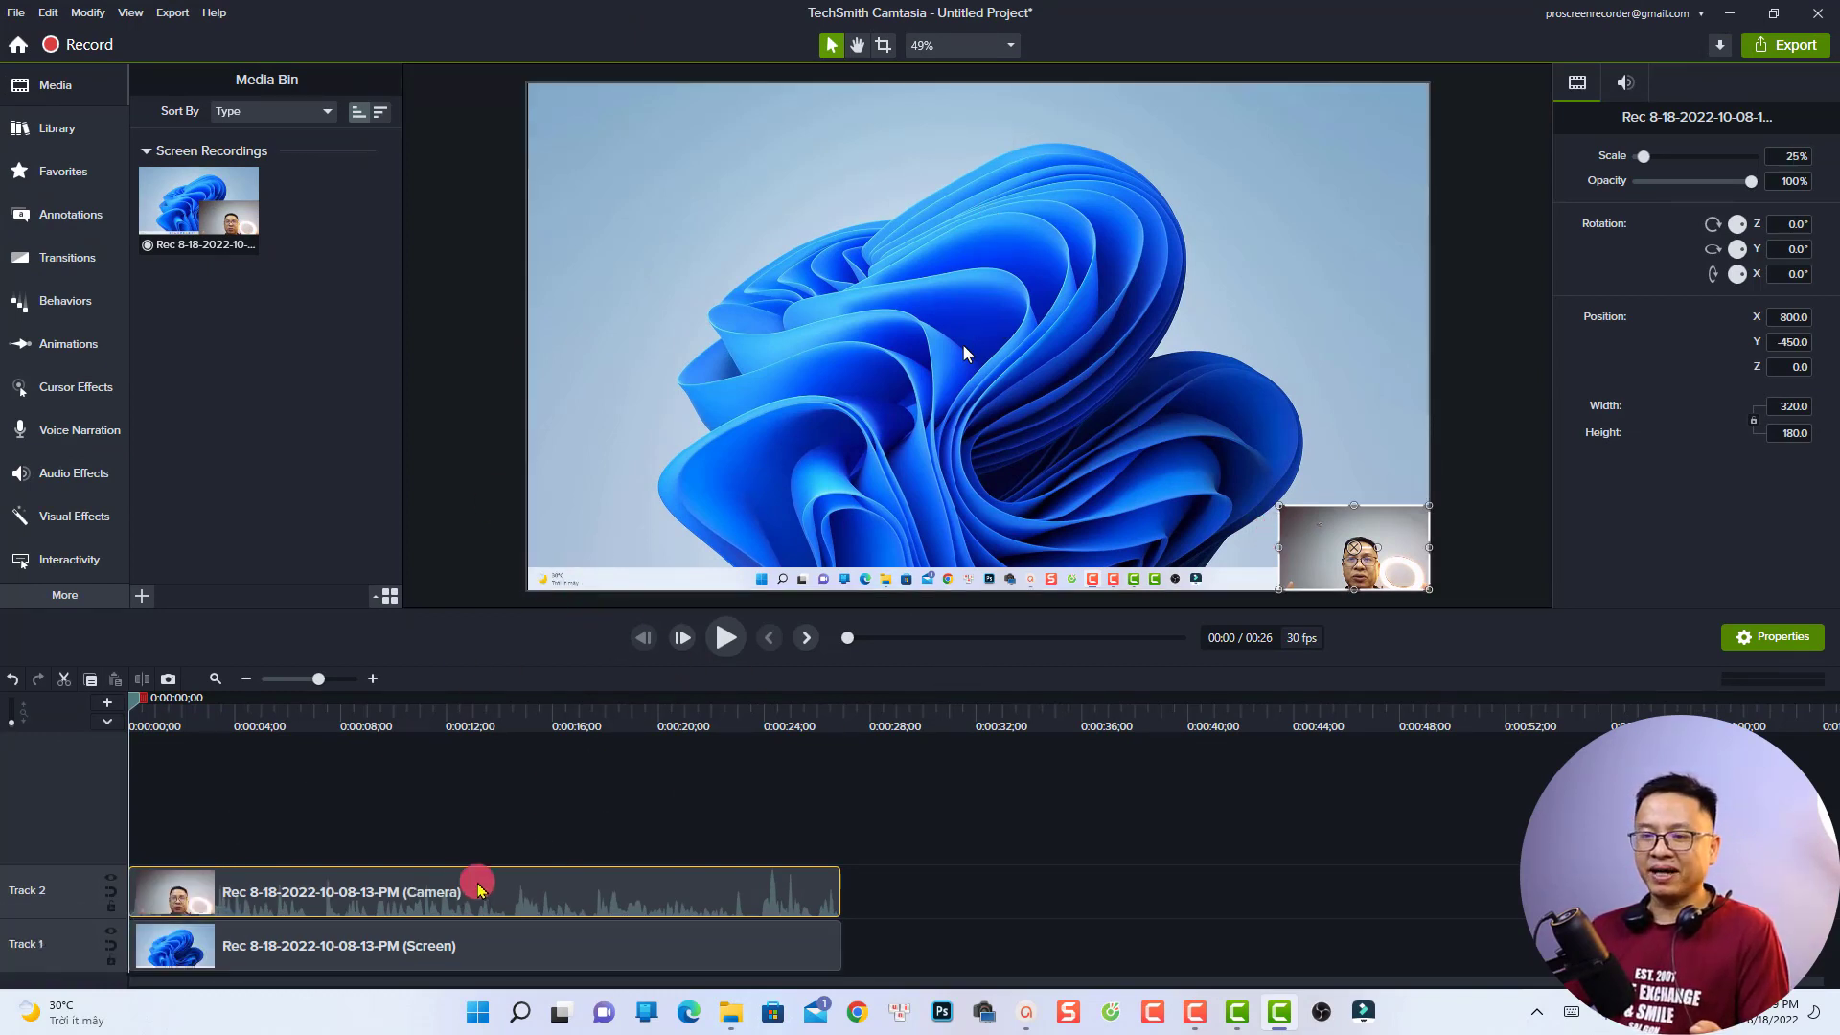
click(299, 940)
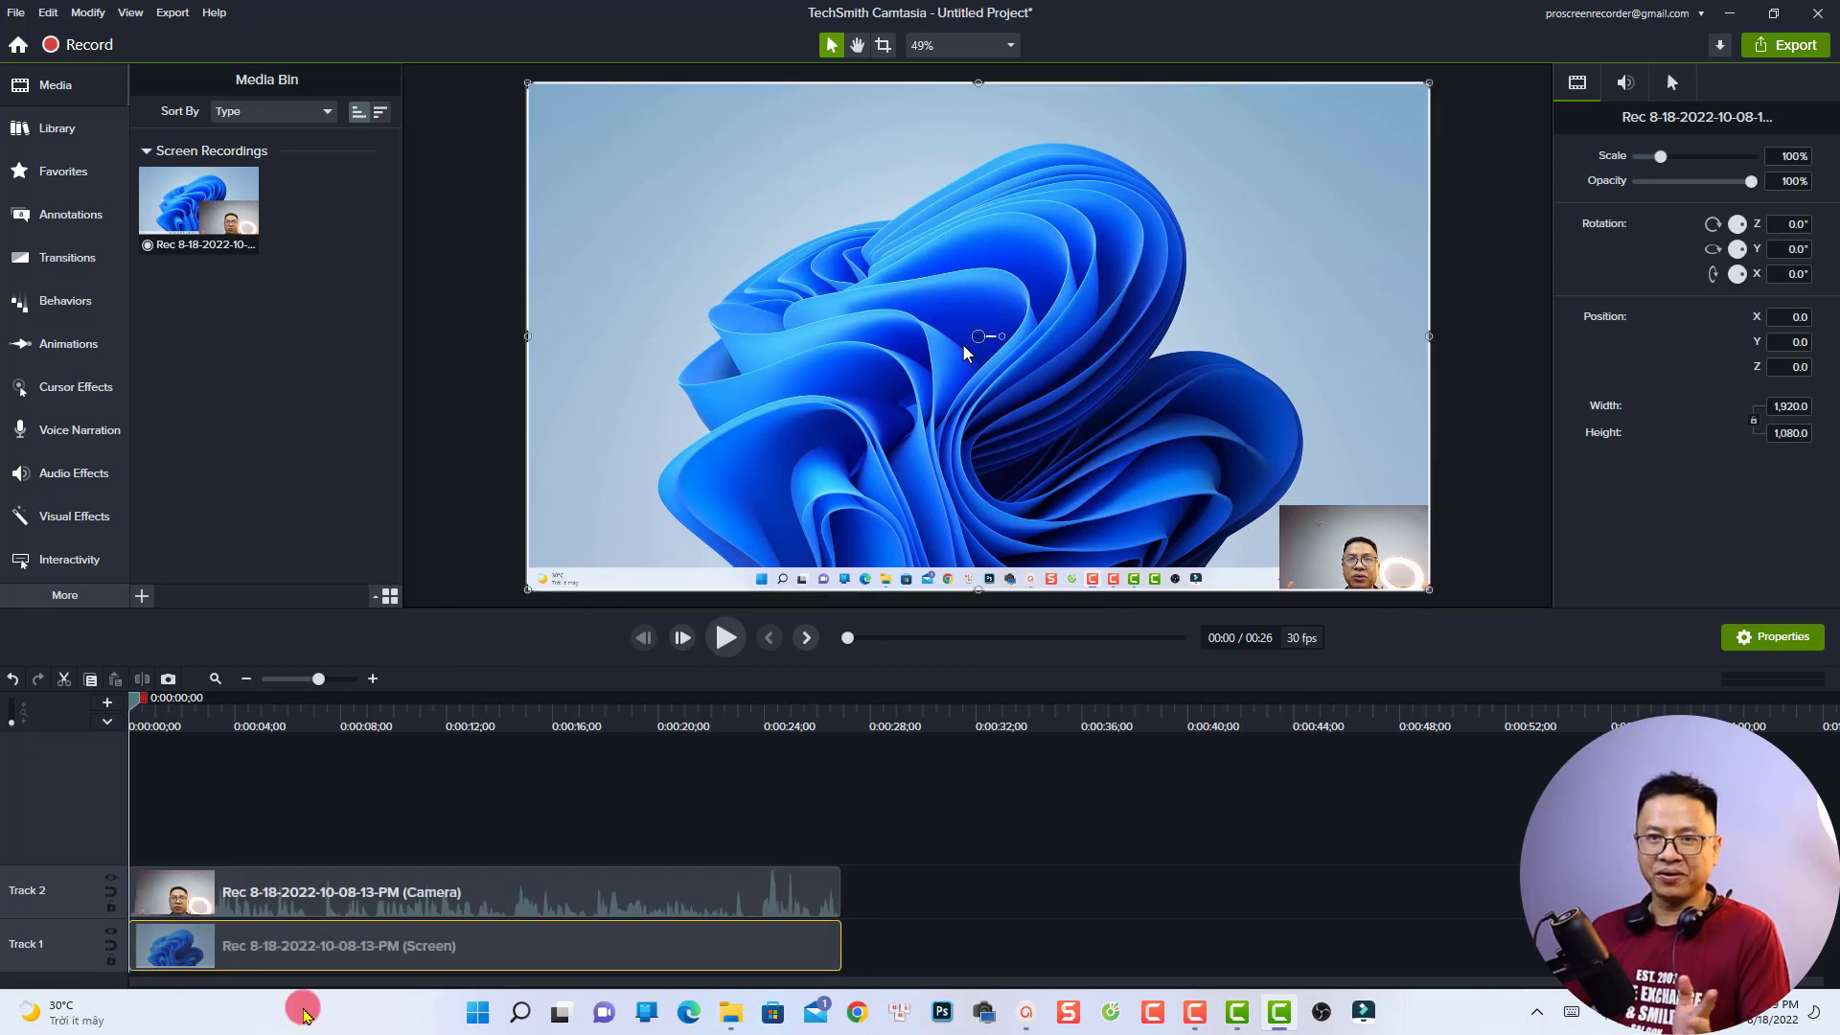
- Enlarge the webcam video slightly and move it to the upper-right corner of the canvas
click(1315, 549)
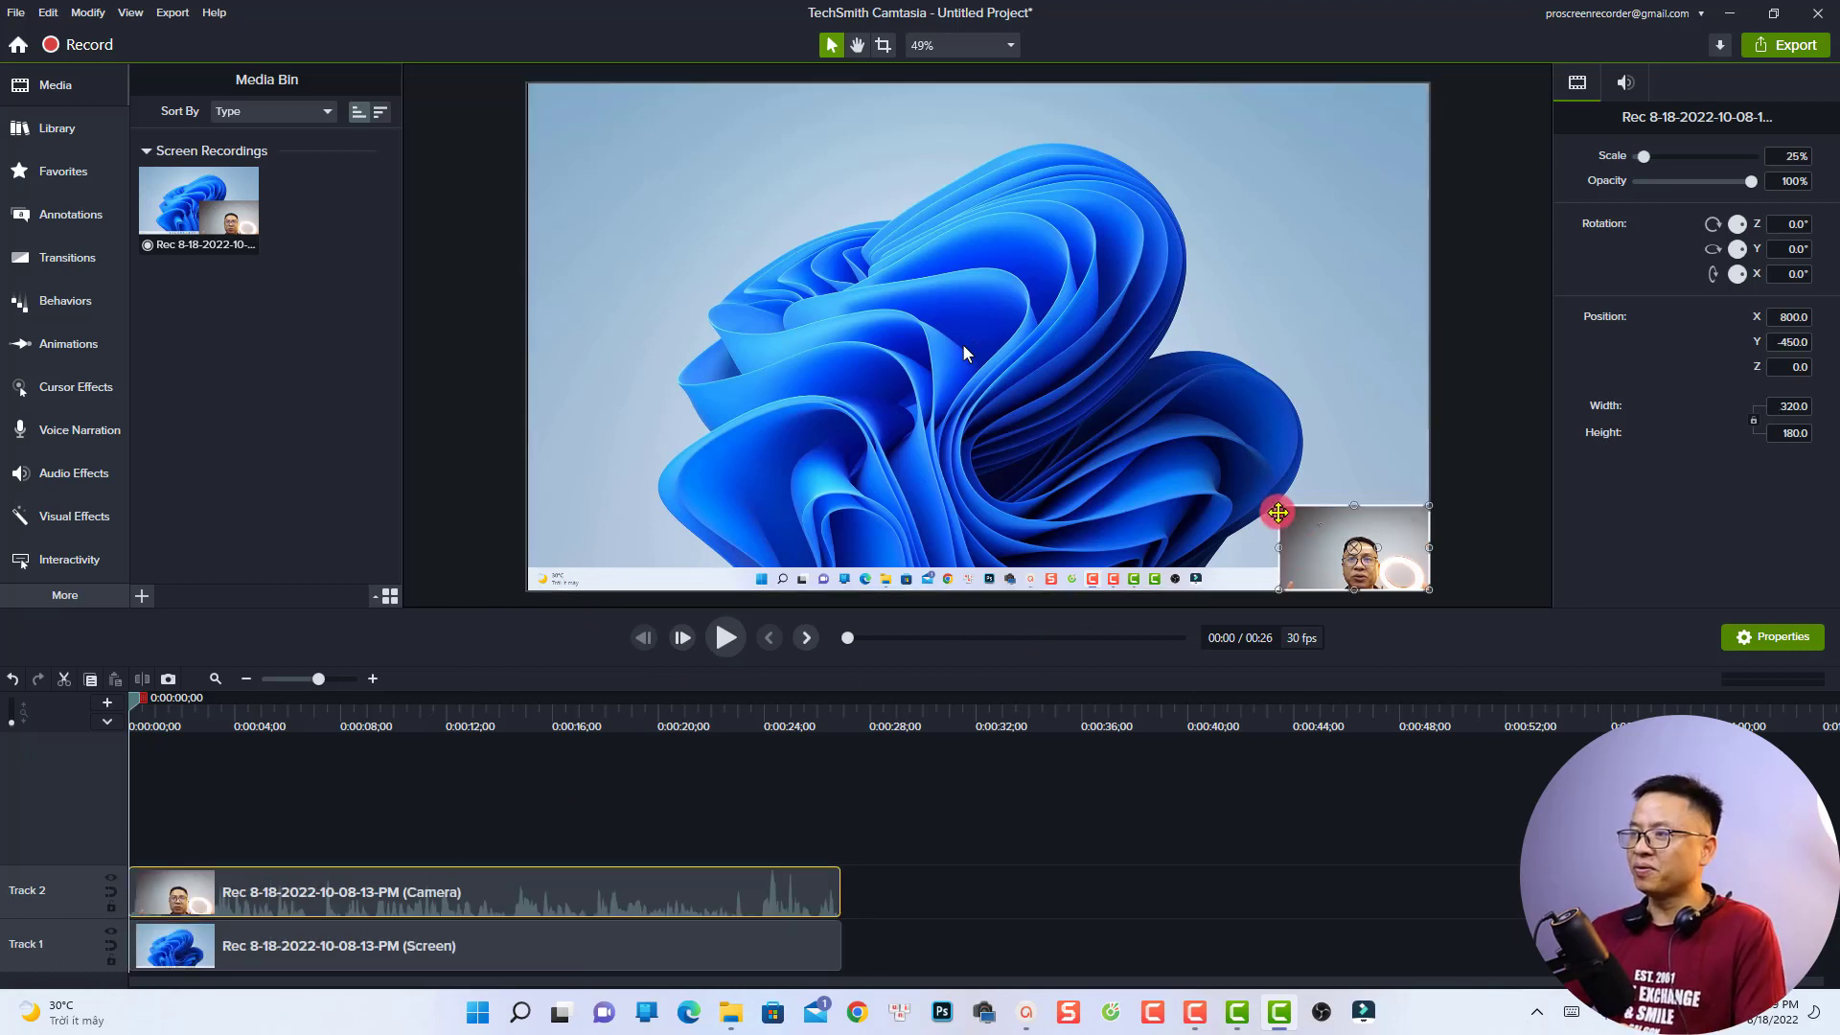
drag(1281, 506, 1258, 197)
- Select the screen clip on Track 1 and preview about the first 14 seconds of the recording
click(266, 937)
mouse_move(266, 938)
mouse_down()
mouse_move(249, 940)
mouse_move(329, 901)
mouse_move(297, 944)
mouse_up()
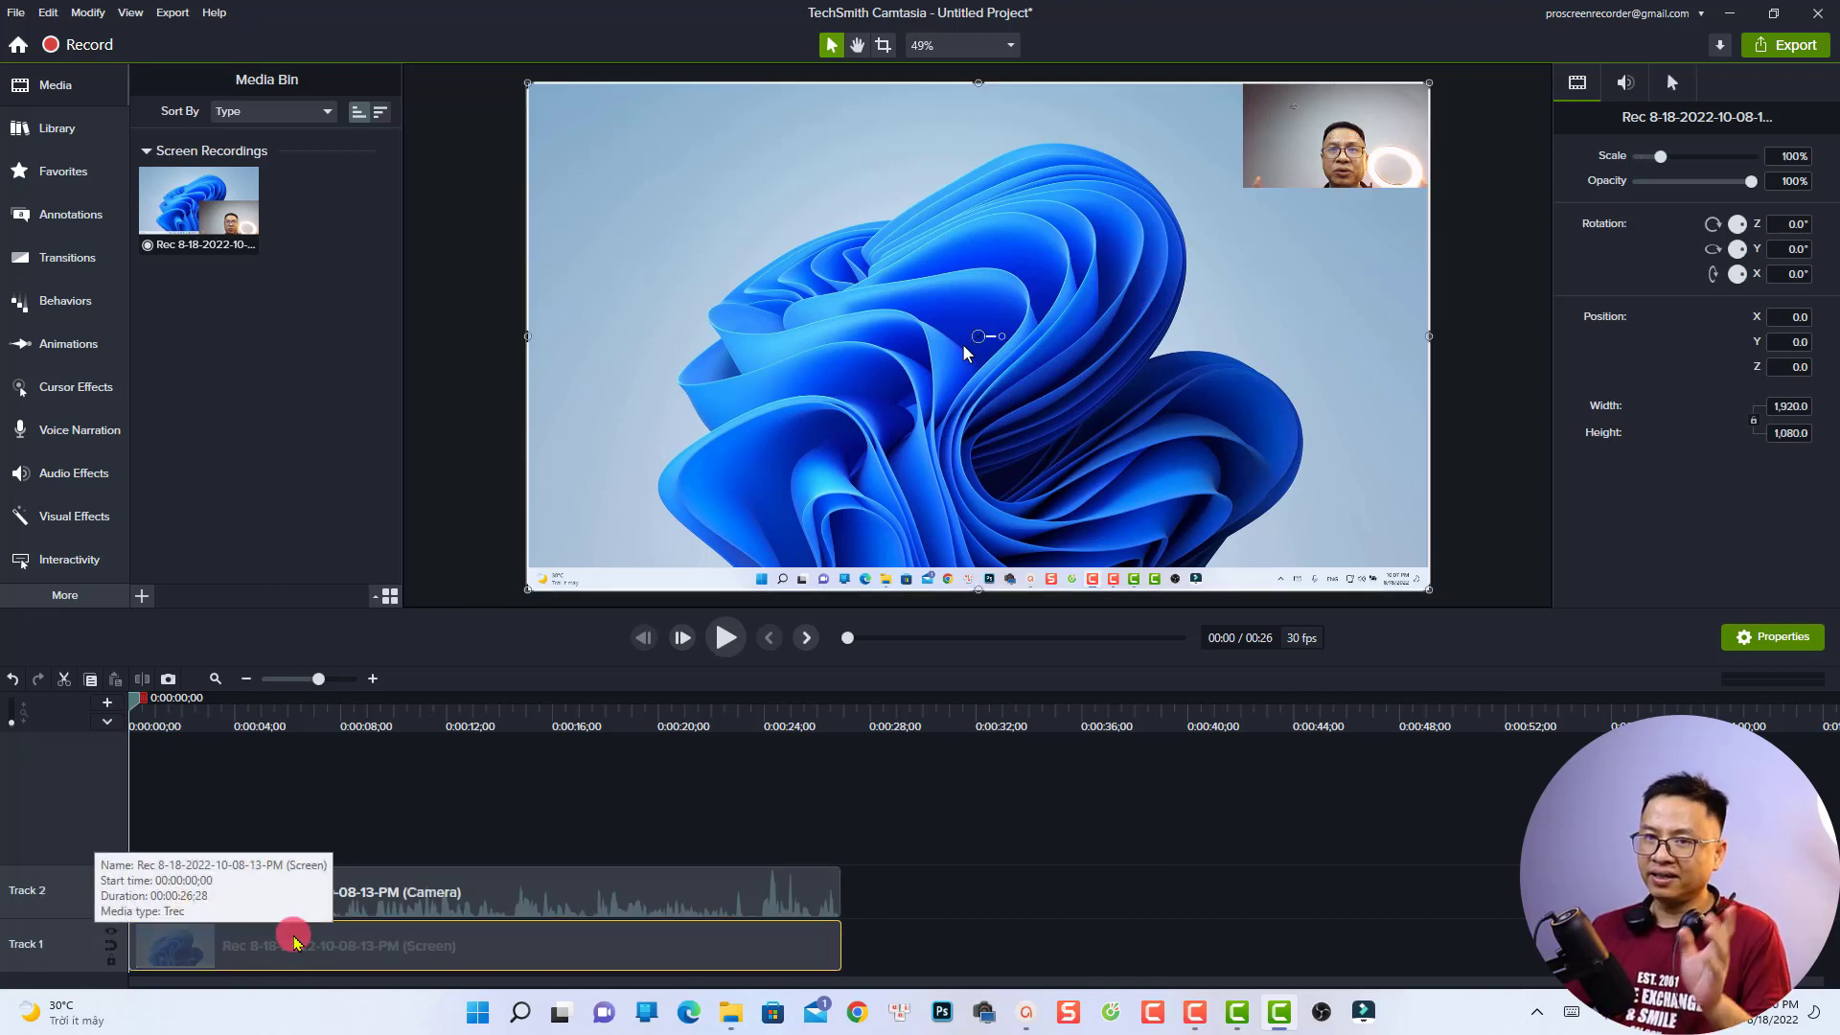
key(space)
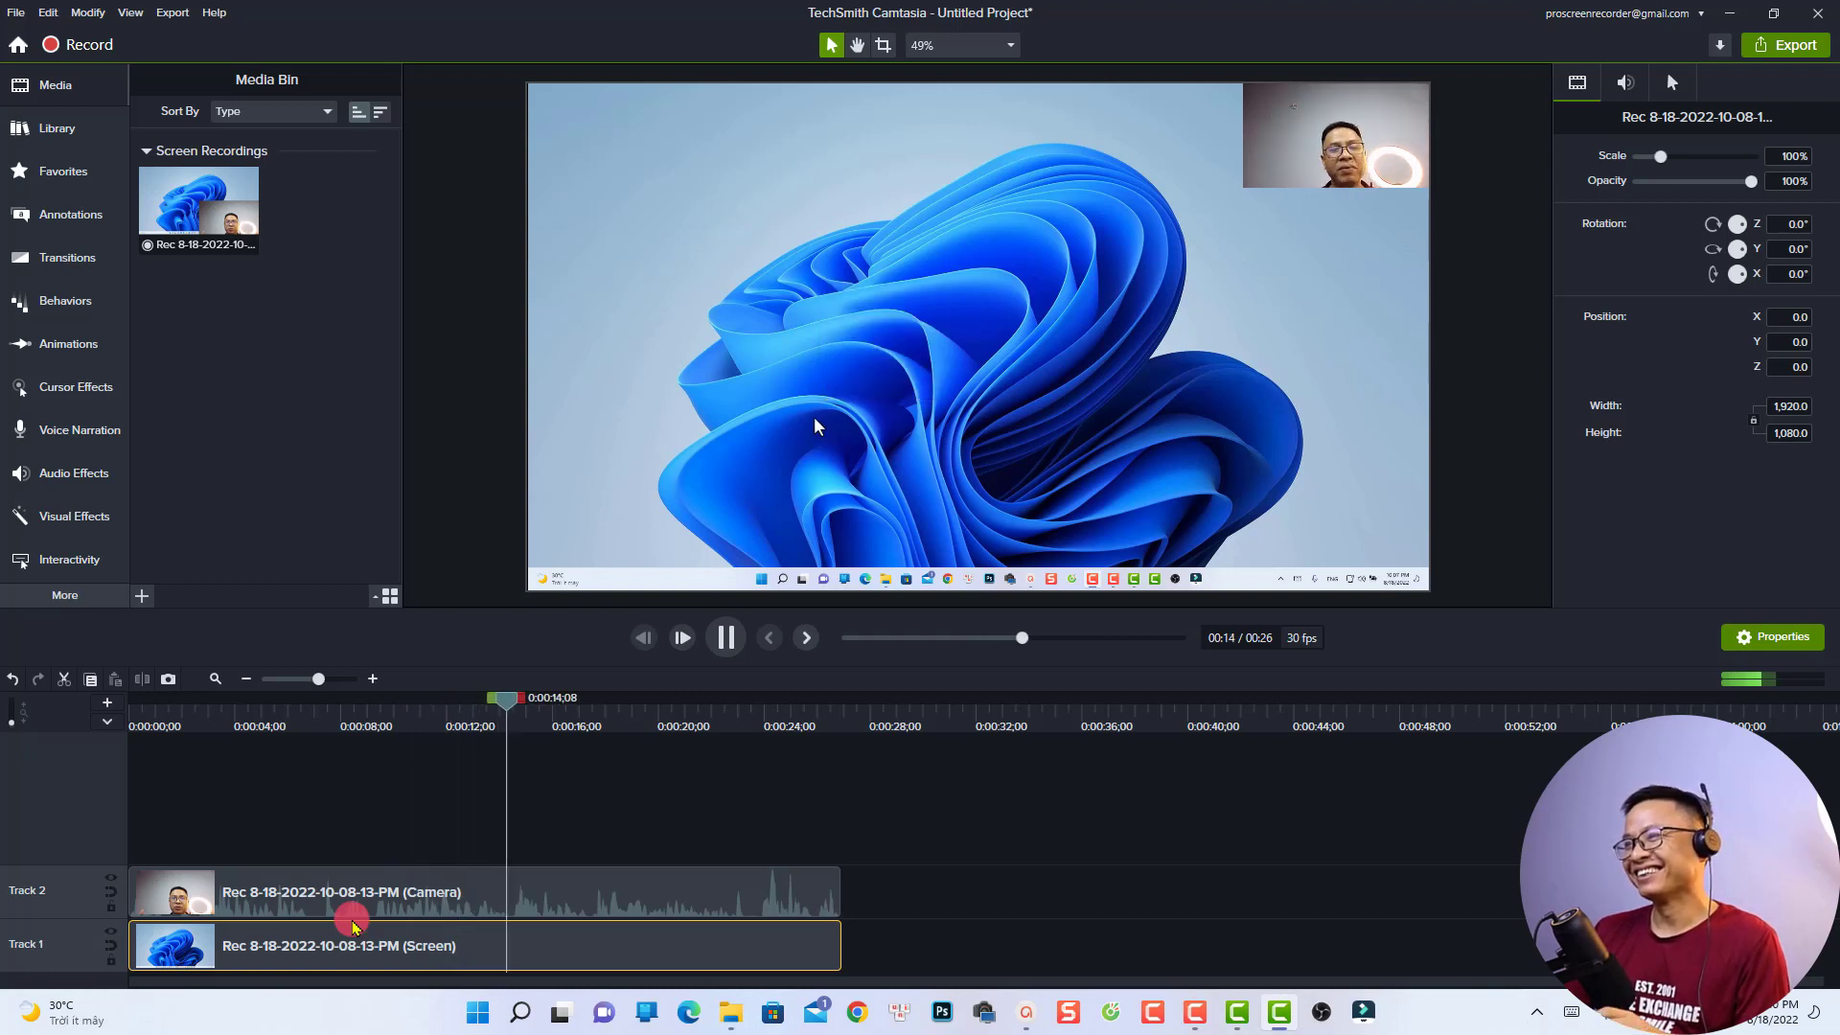
key(space)
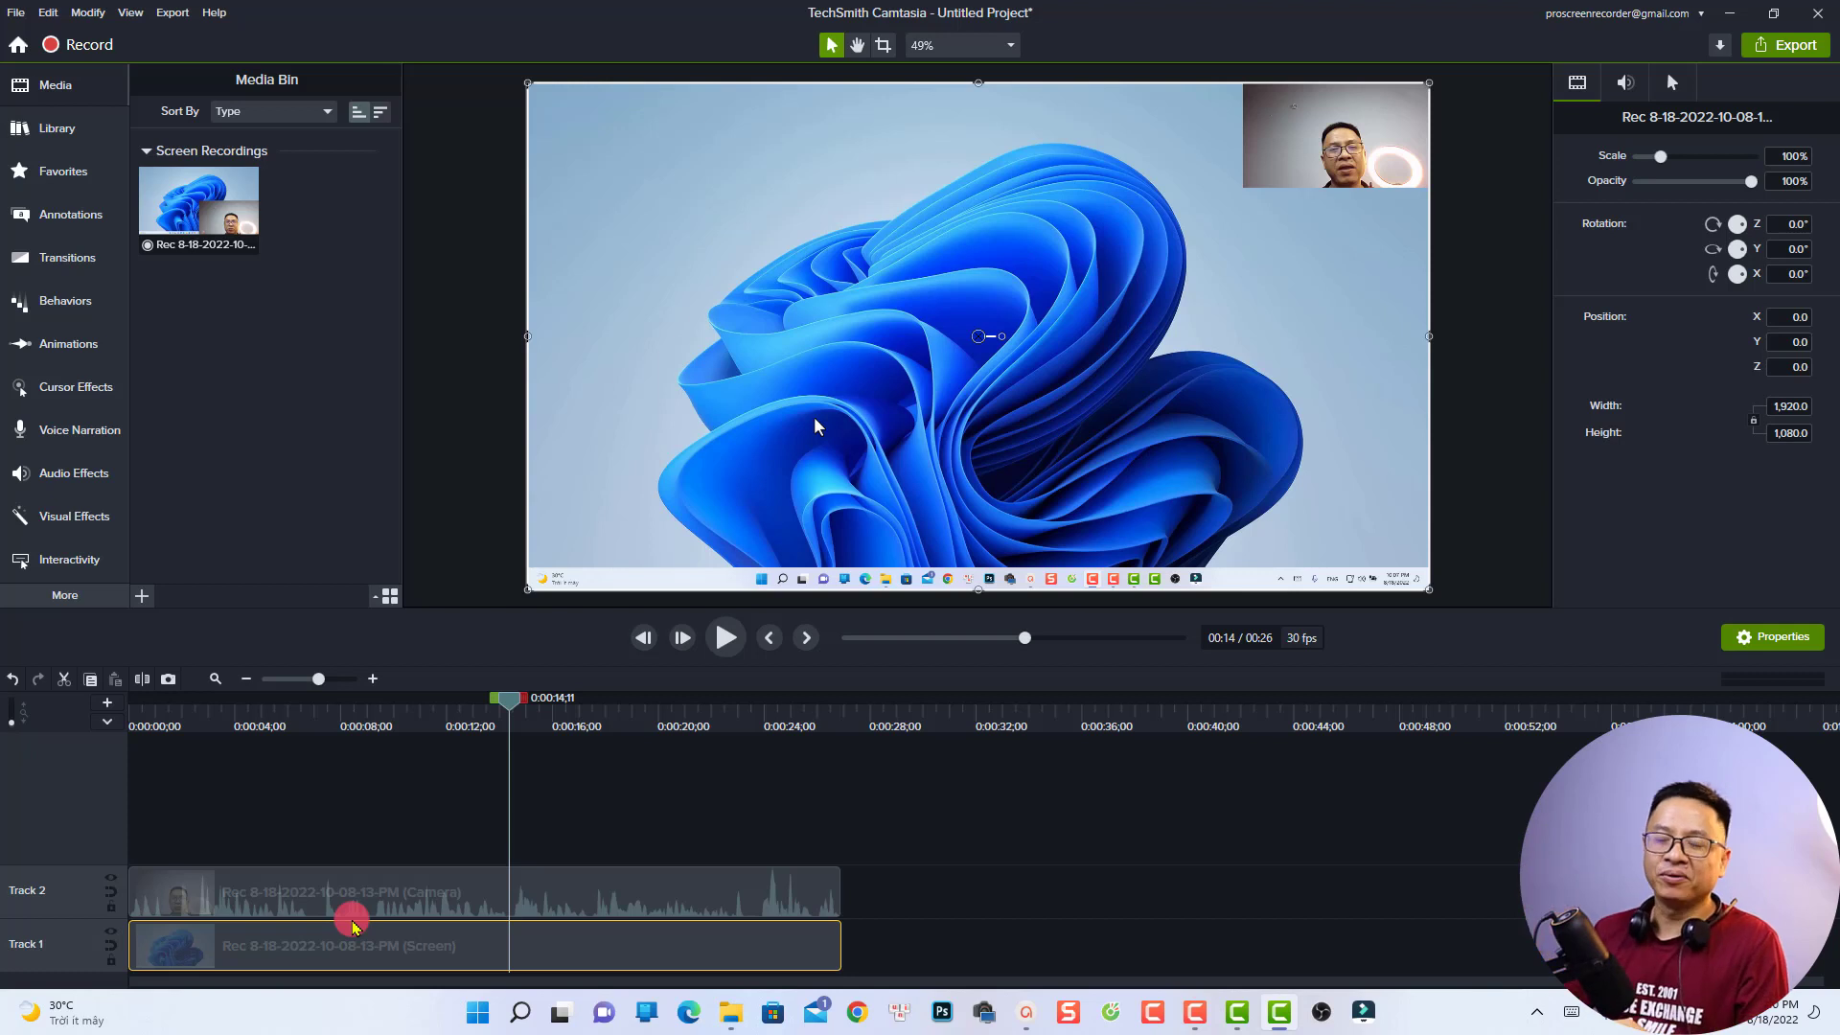
- Apply the Highlight cursor effect to the screen clip on Track 1
mouse_move(198, 203)
mouse_down()
mouse_move(78, 198)
mouse_move(33, 119)
mouse_move(67, 393)
mouse_up()
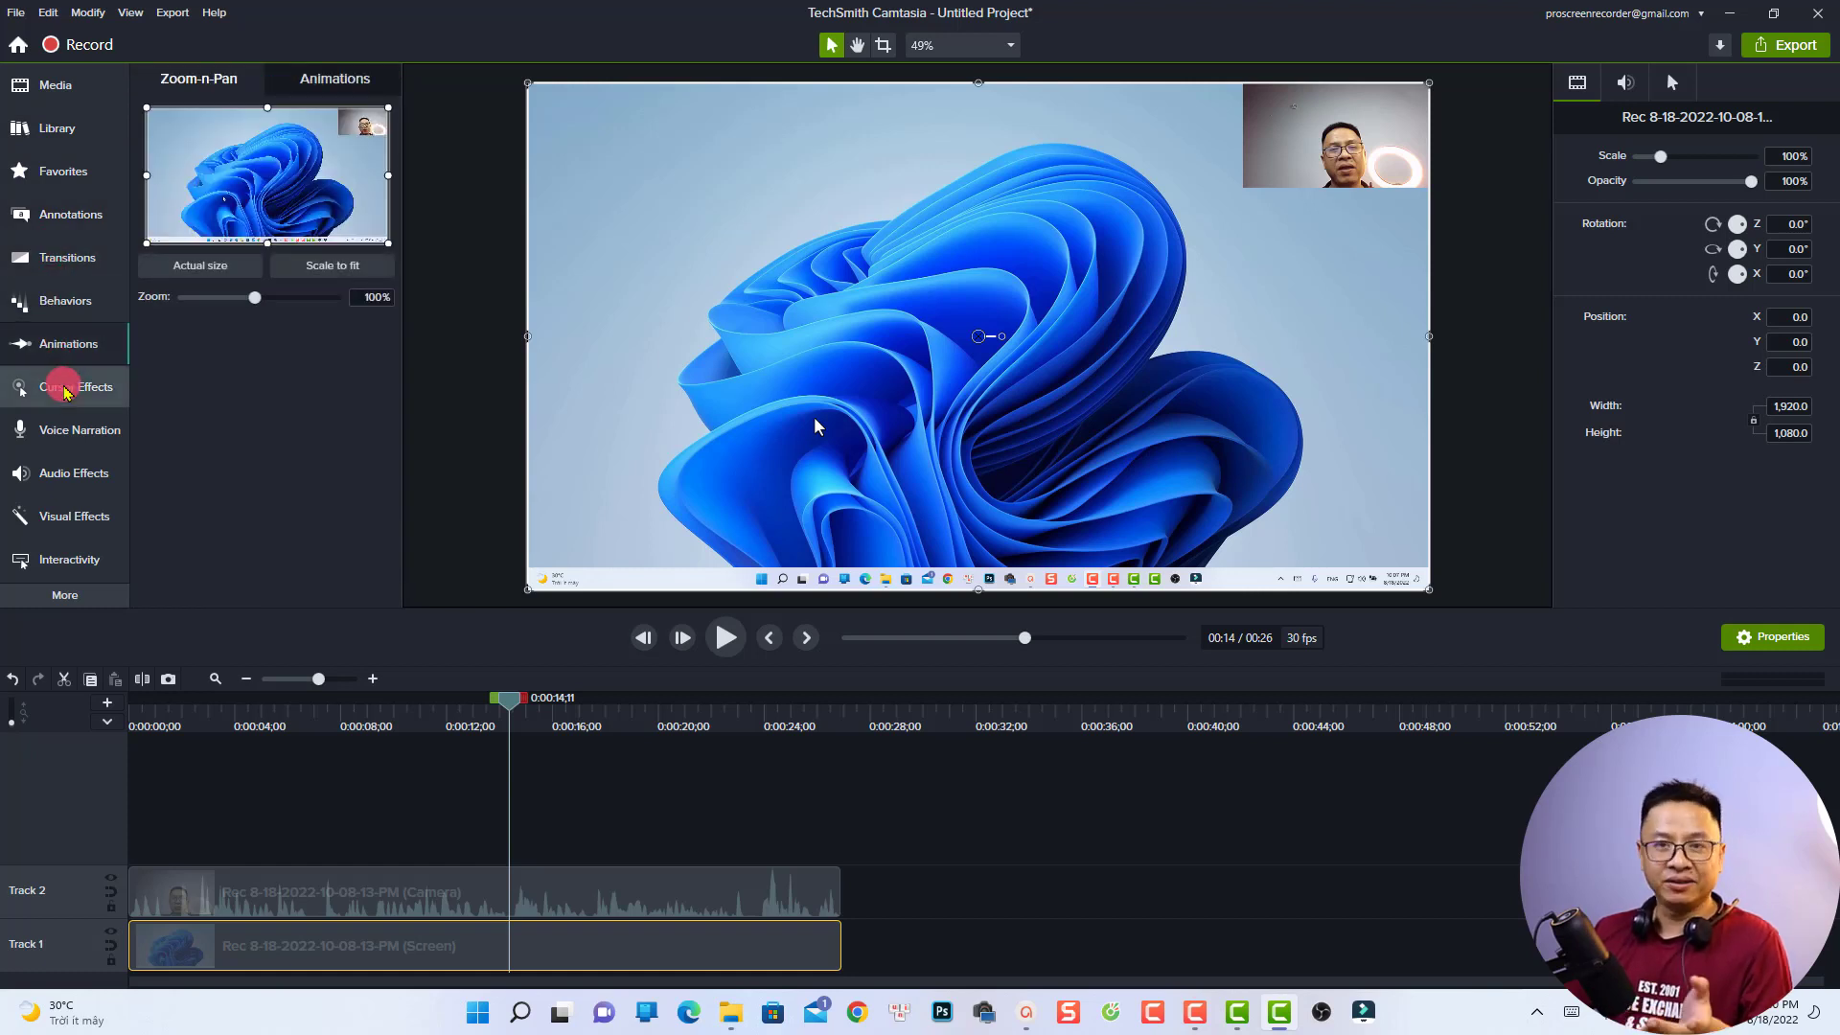
click(66, 388)
drag(230, 369, 250, 361)
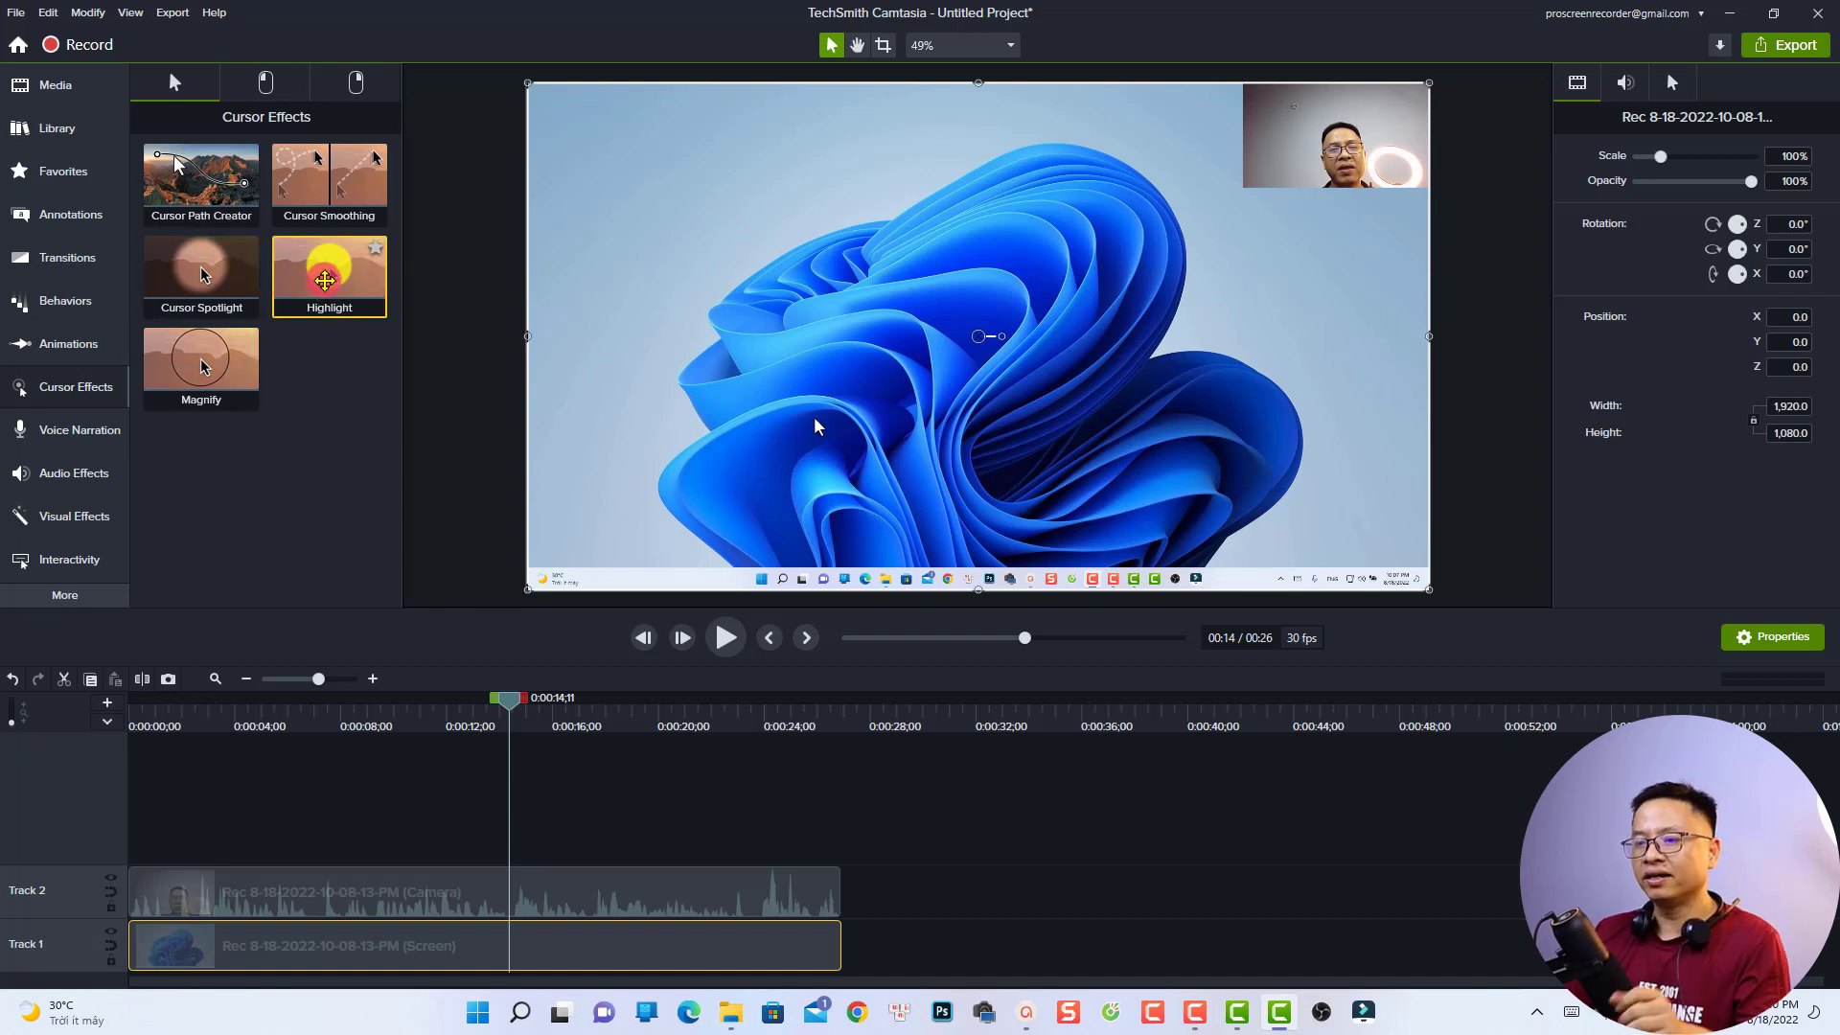
drag(324, 280, 332, 949)
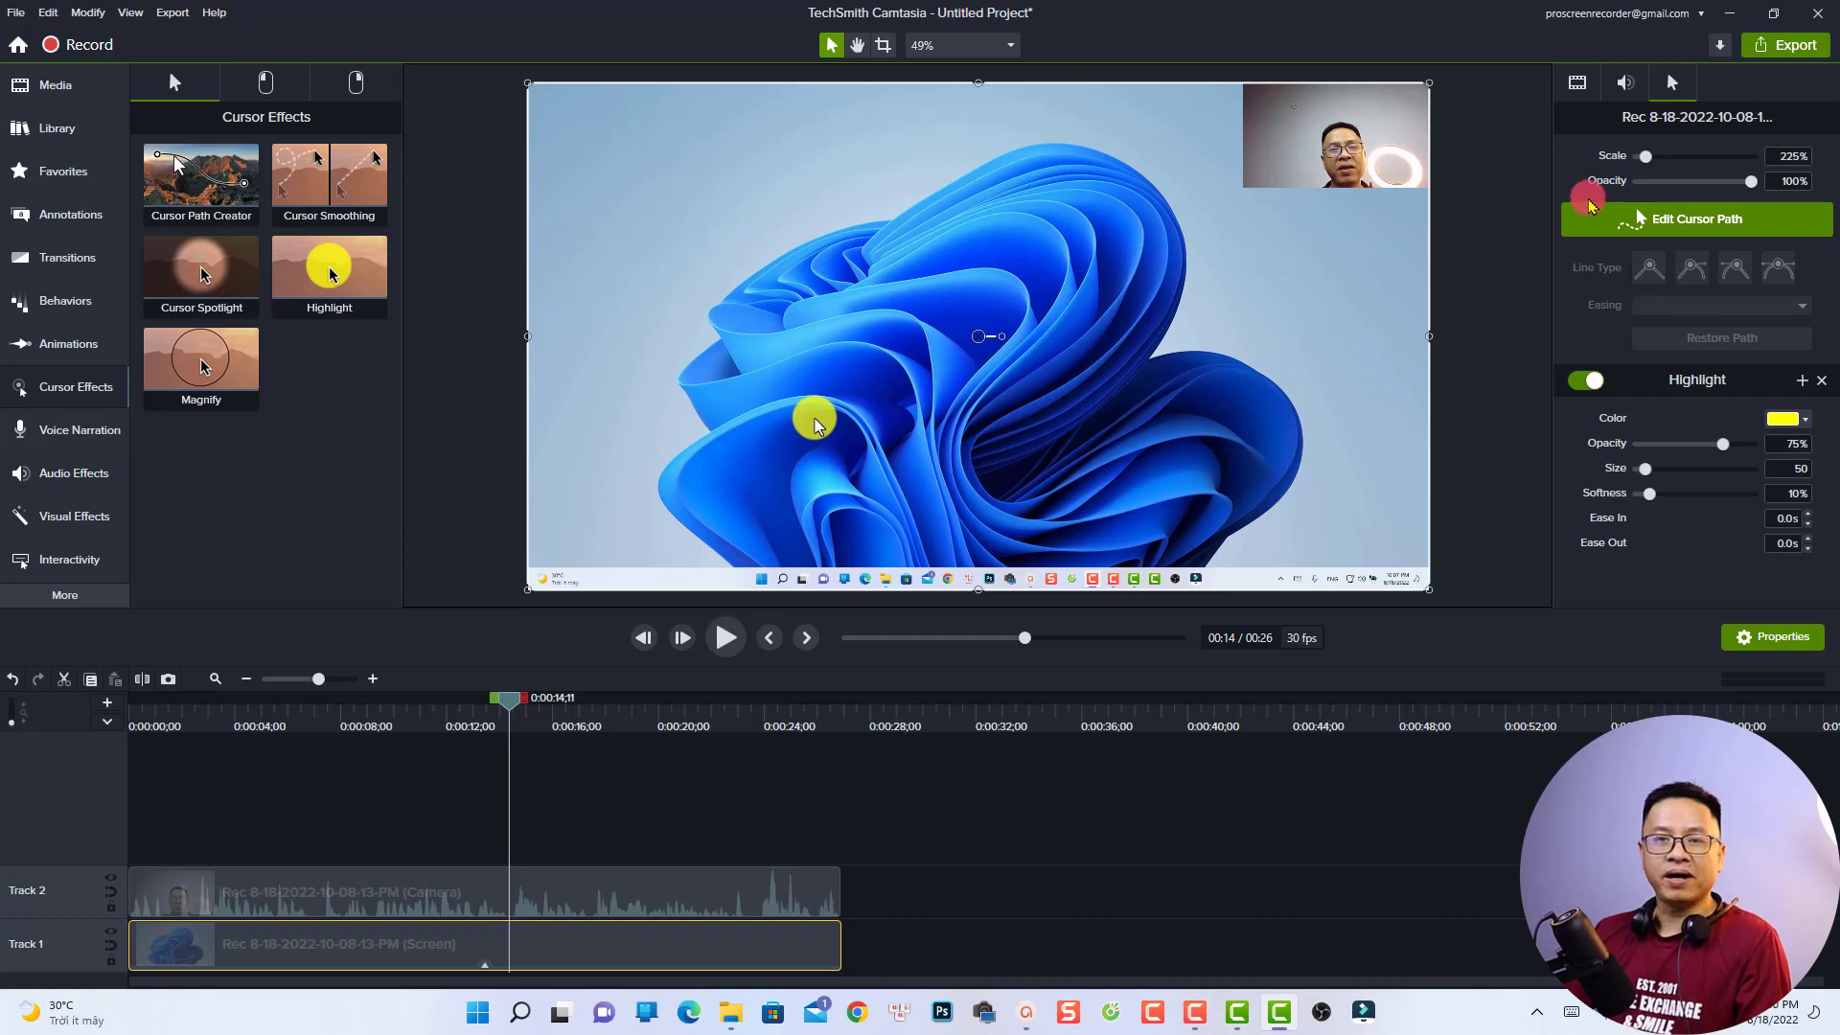
- Look through the available audio effects, including Emphasize, and the visual effects
click(97, 473)
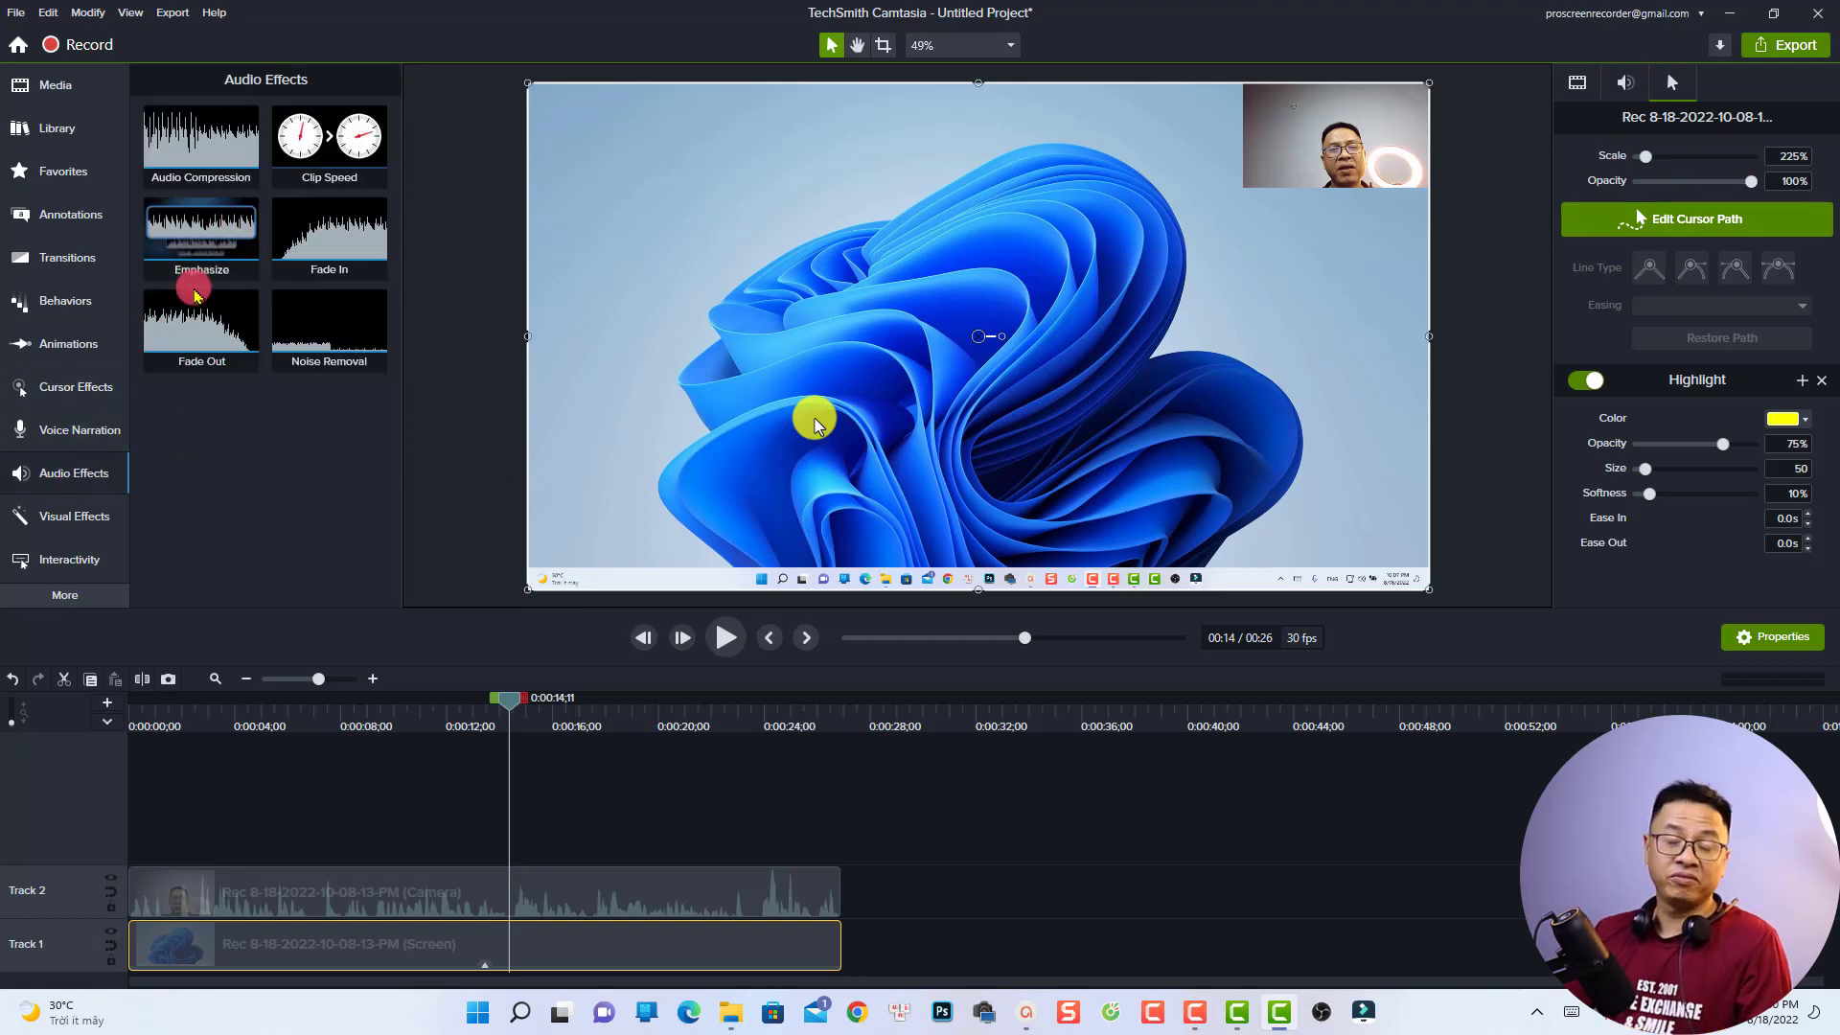
click(188, 251)
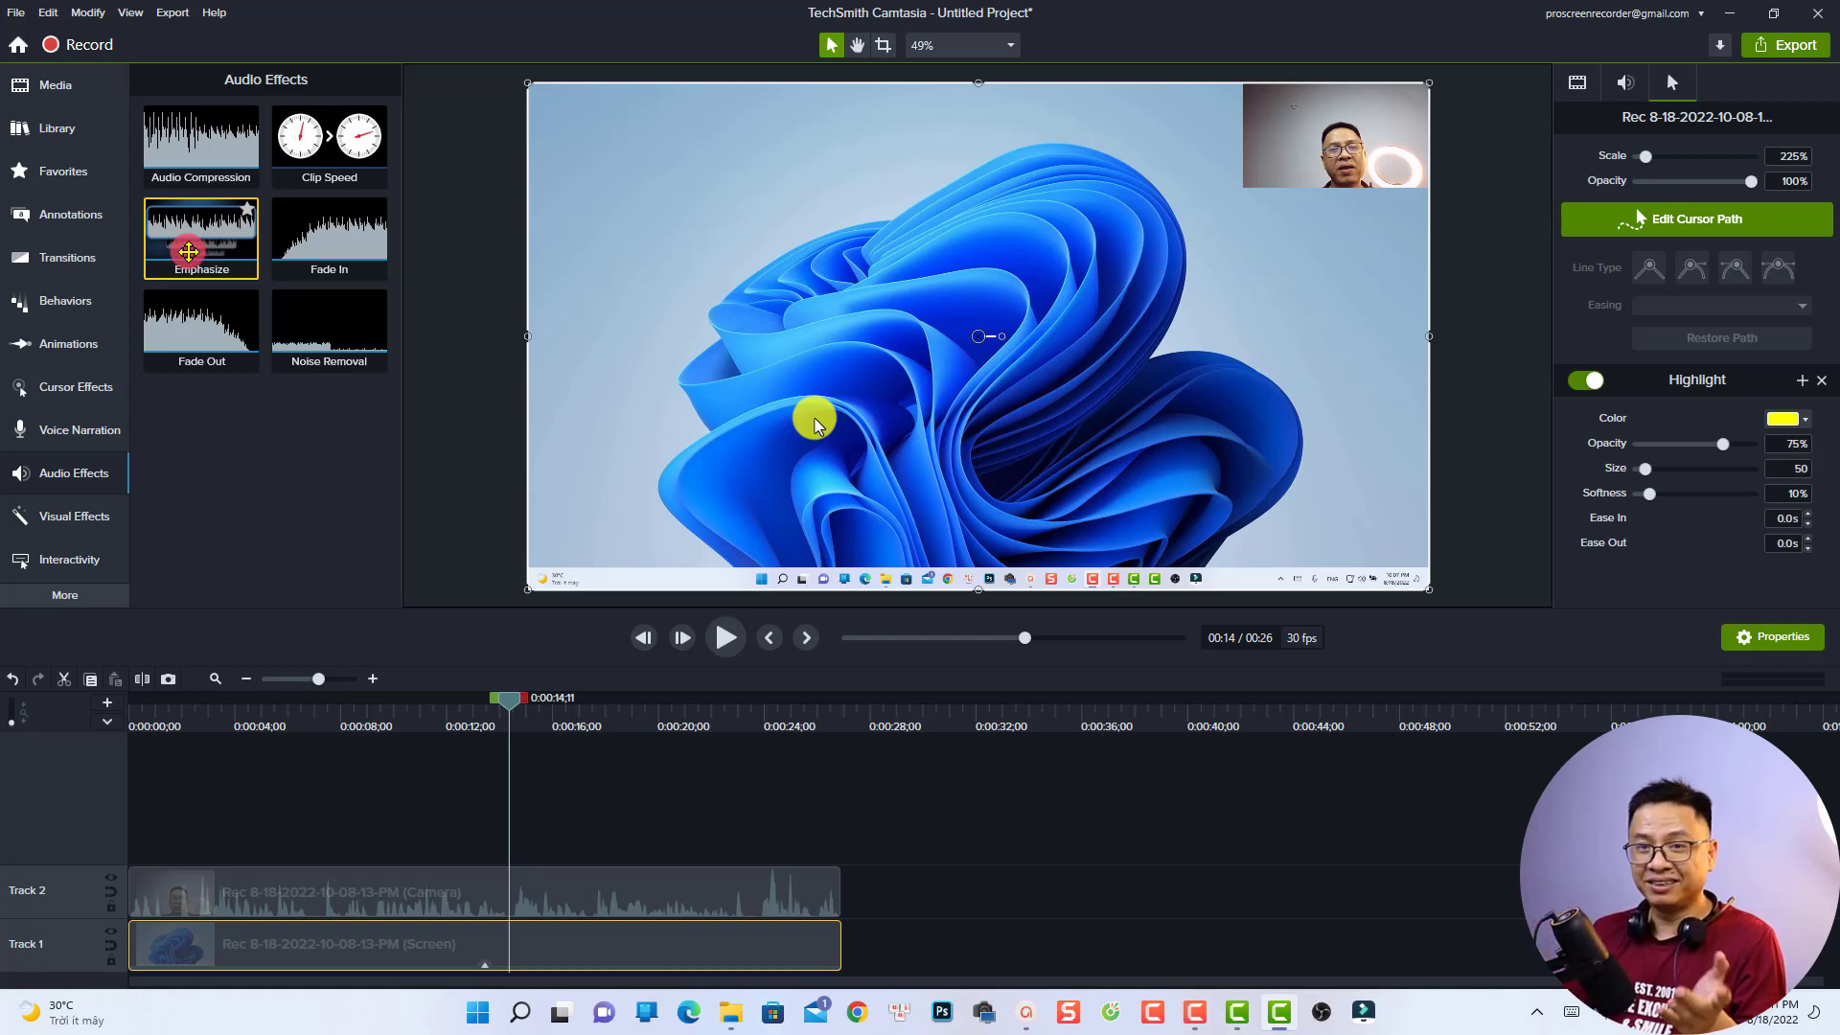
click(62, 518)
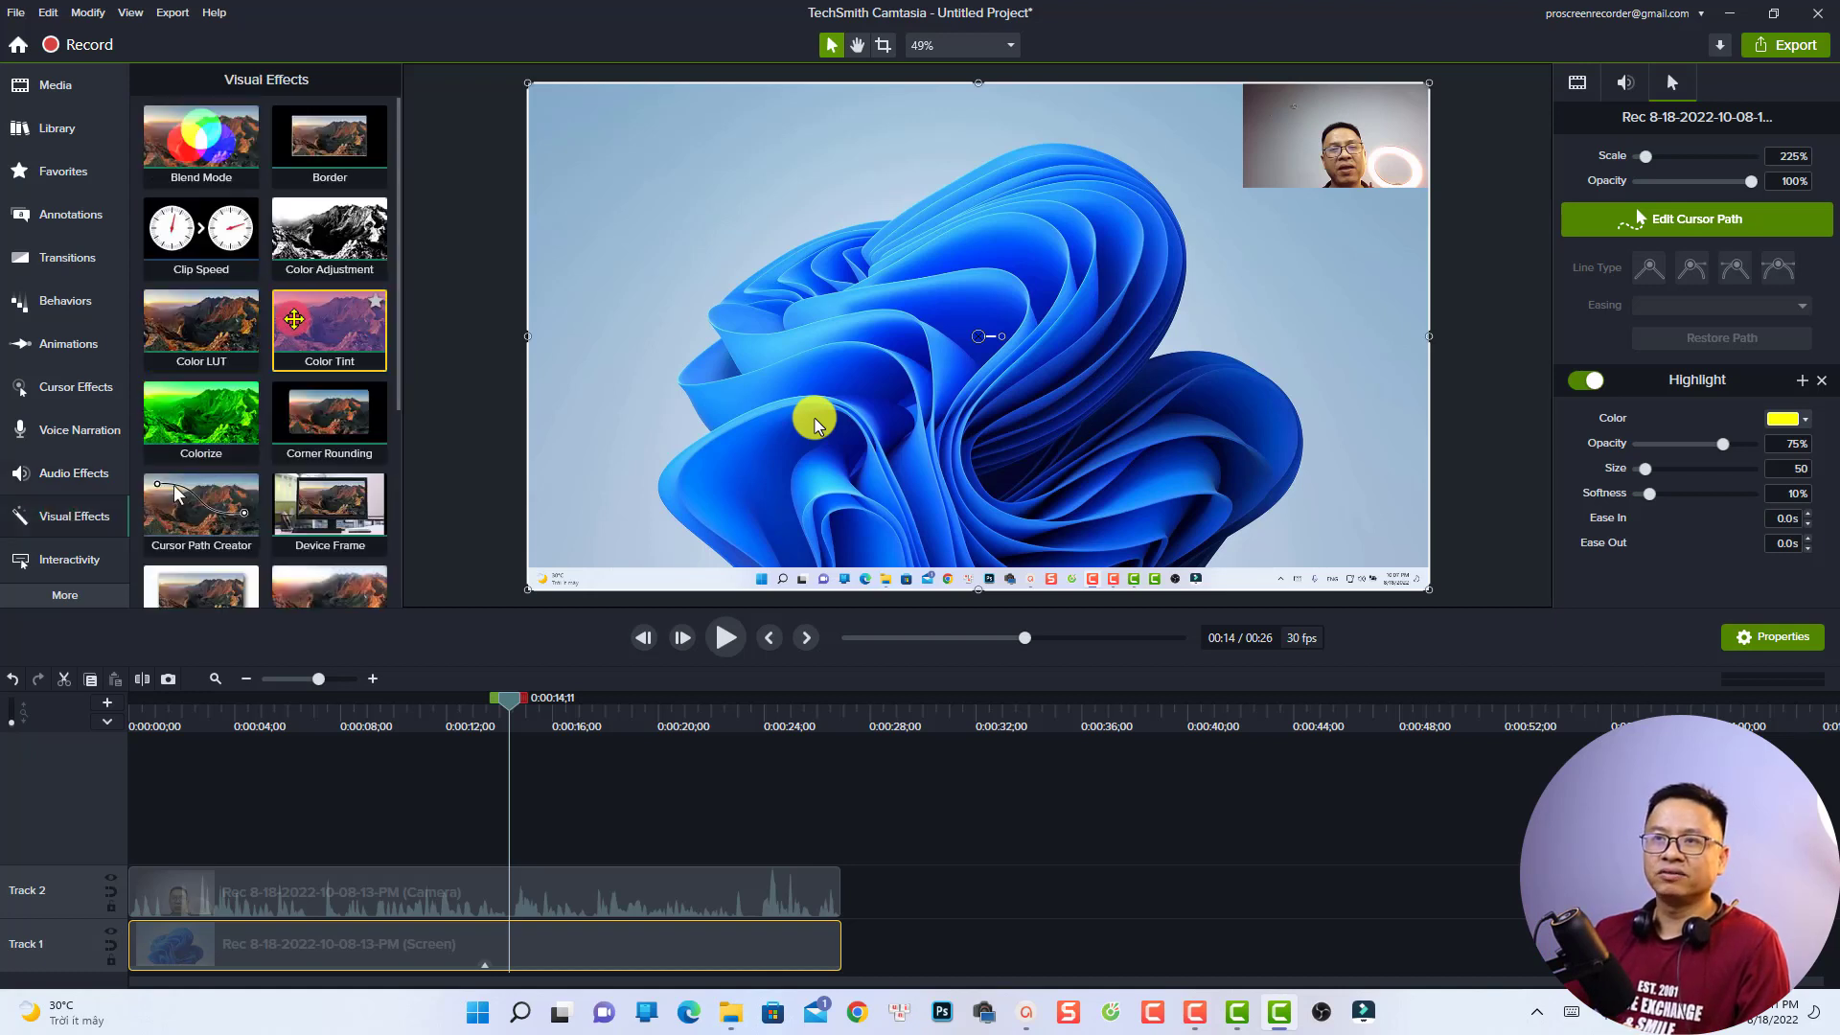
scroll(292, 412, down, 3)
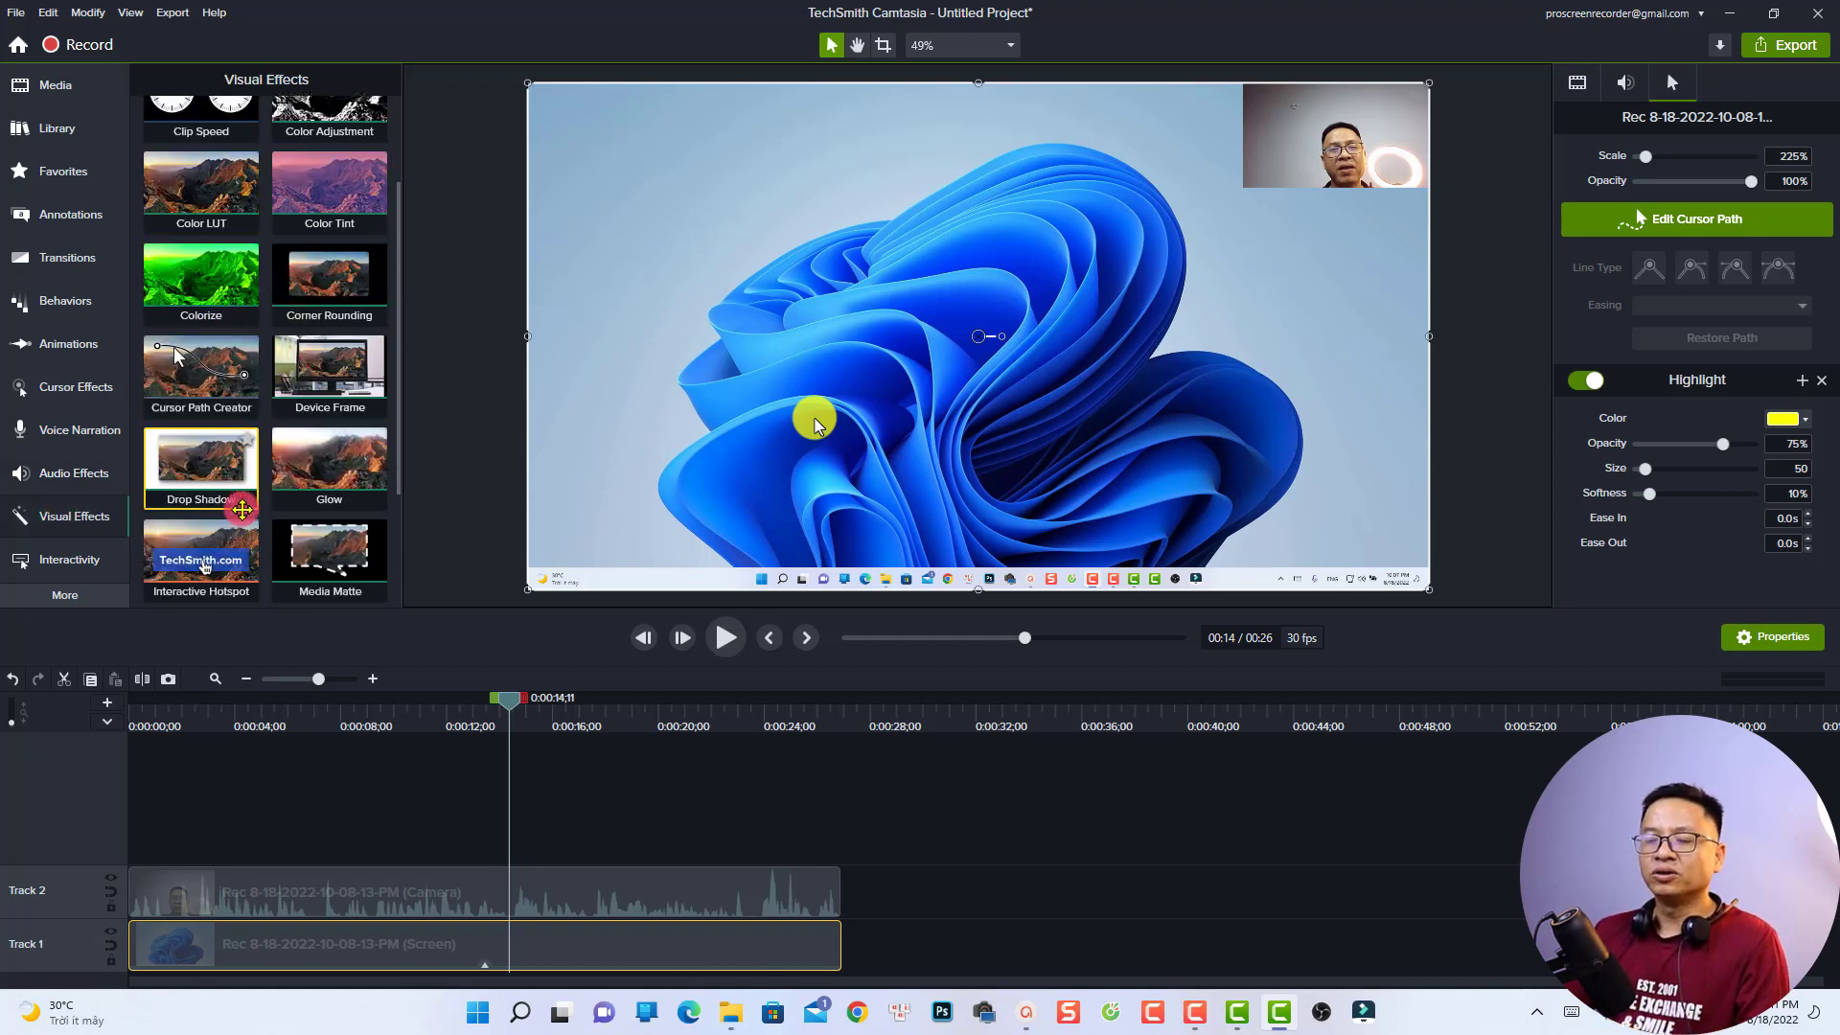
scroll(258, 532, down, 2)
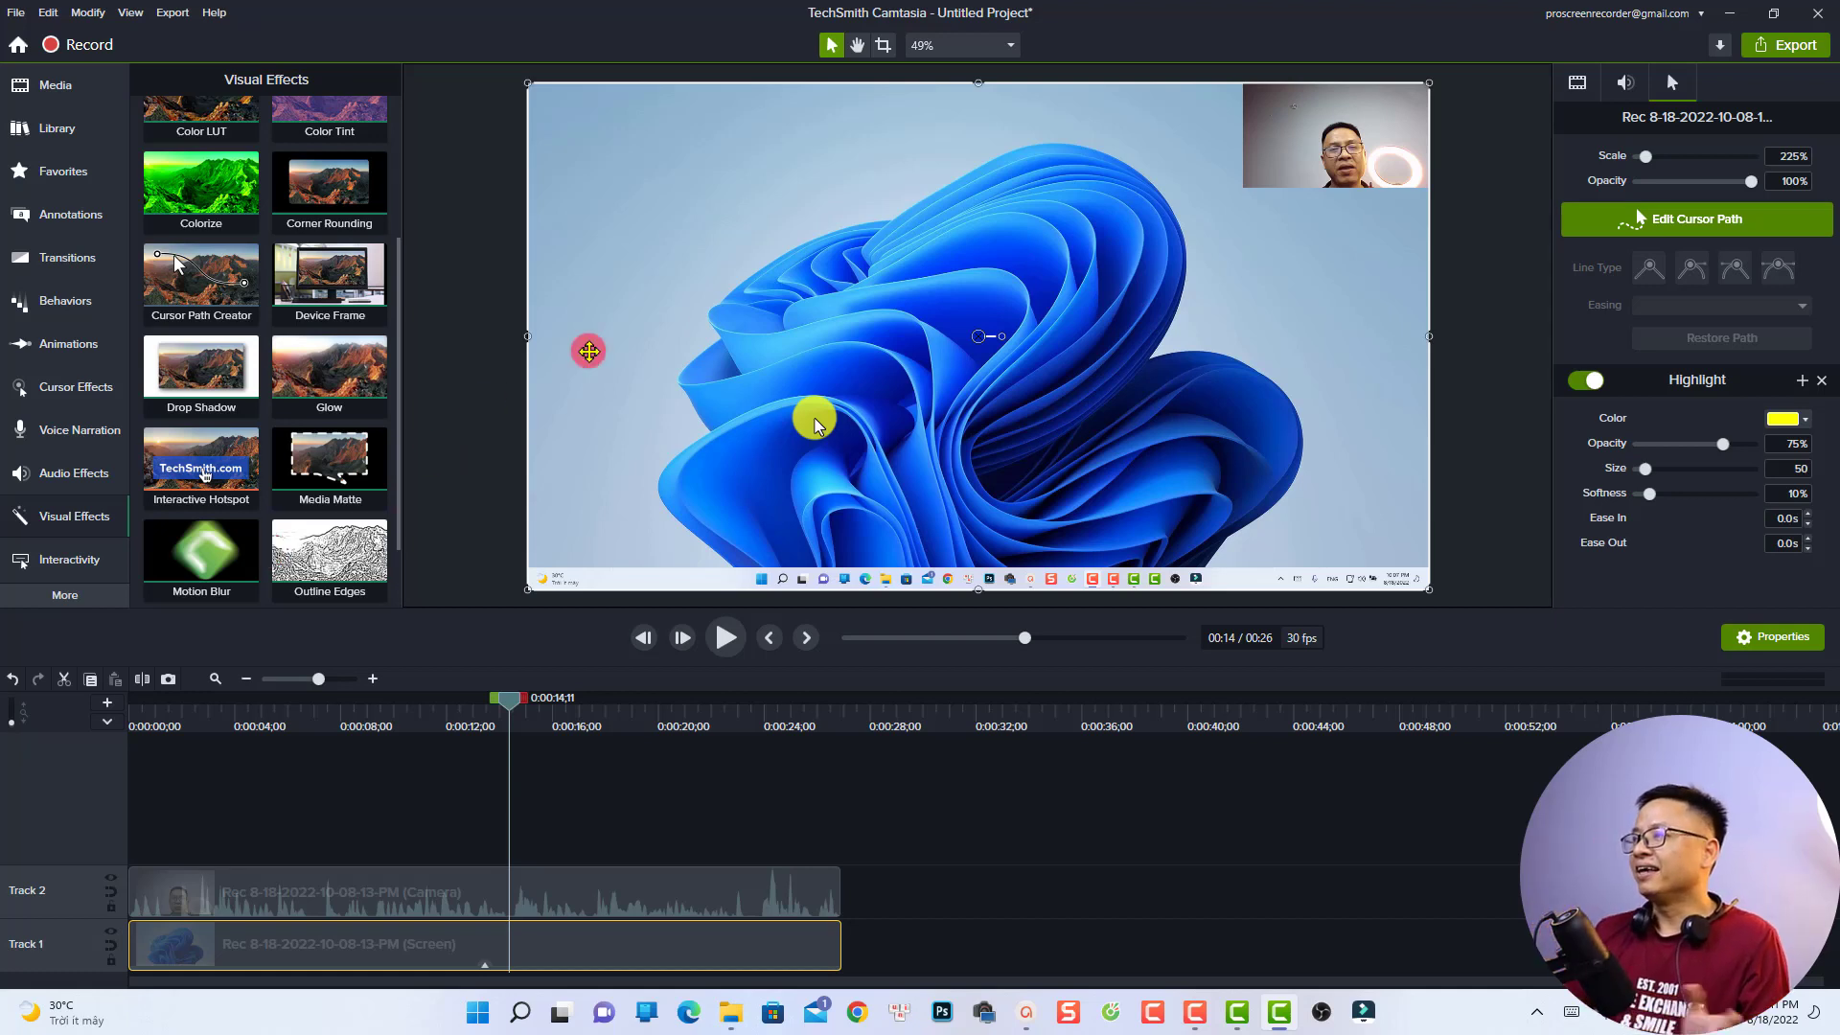
- Set up a local MP4 export with the file name example and open its advanced settings
click(1791, 45)
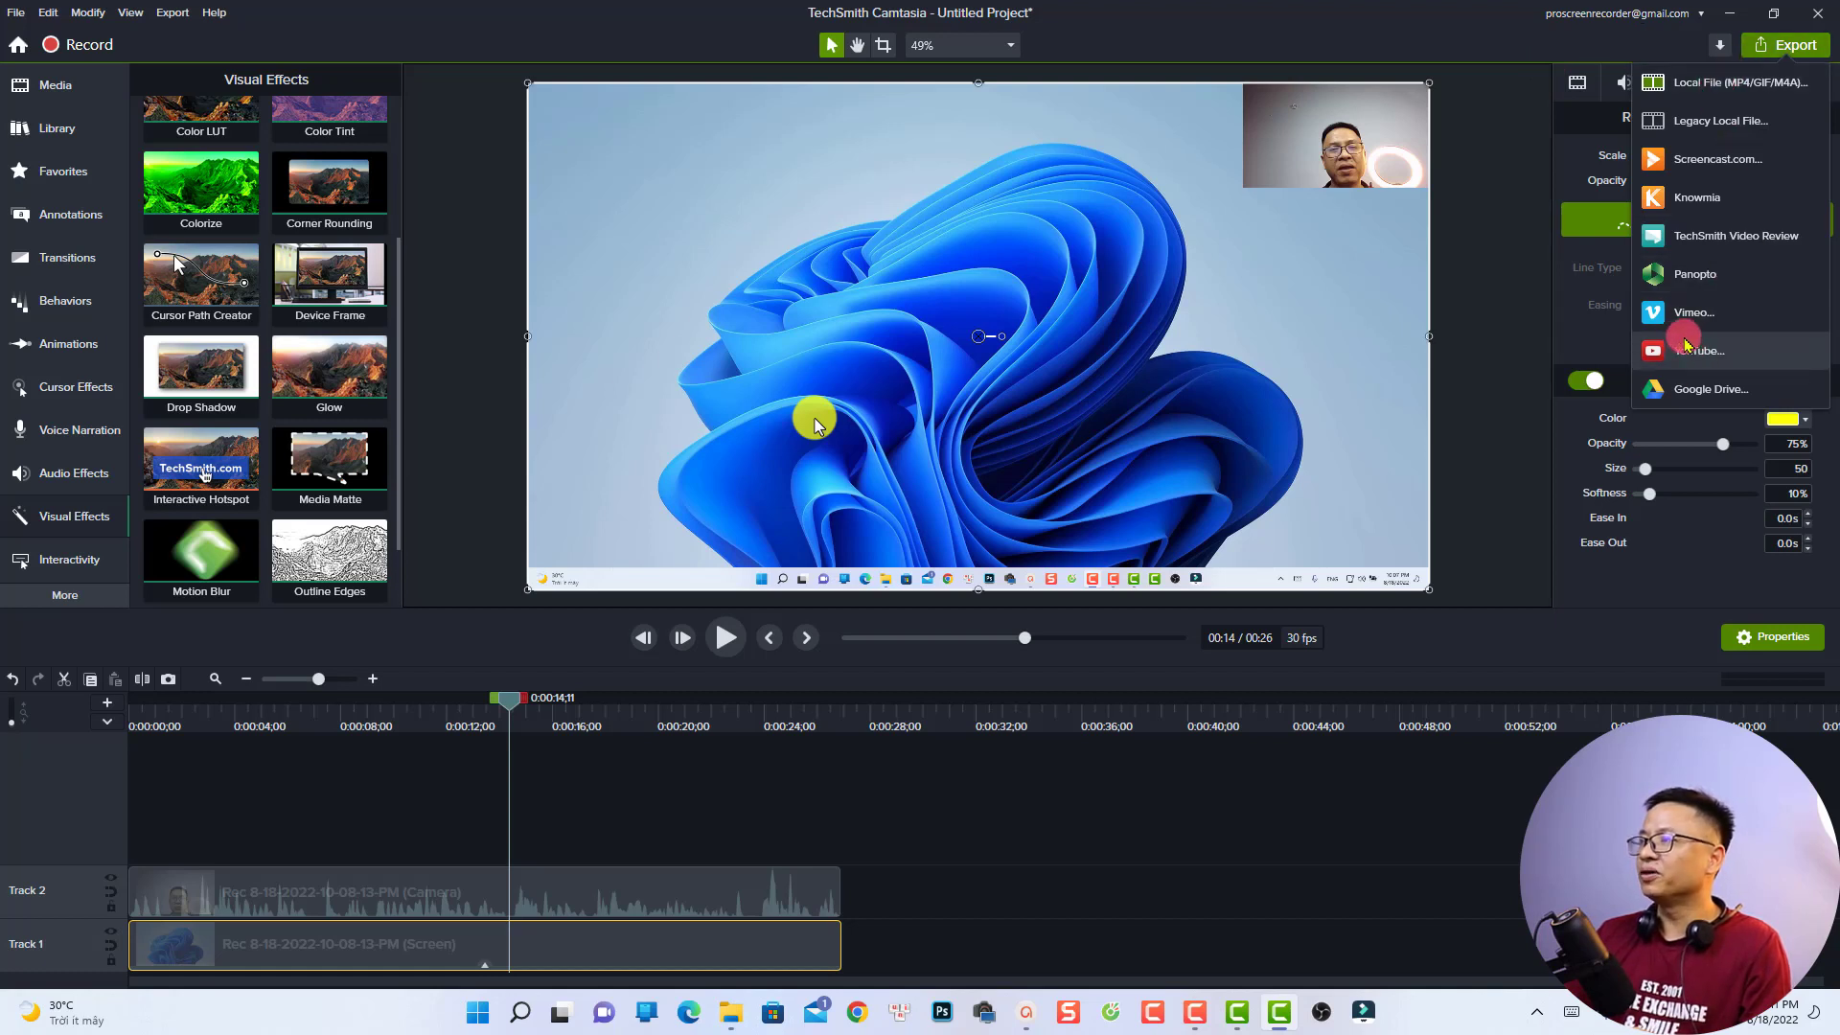
click(1684, 84)
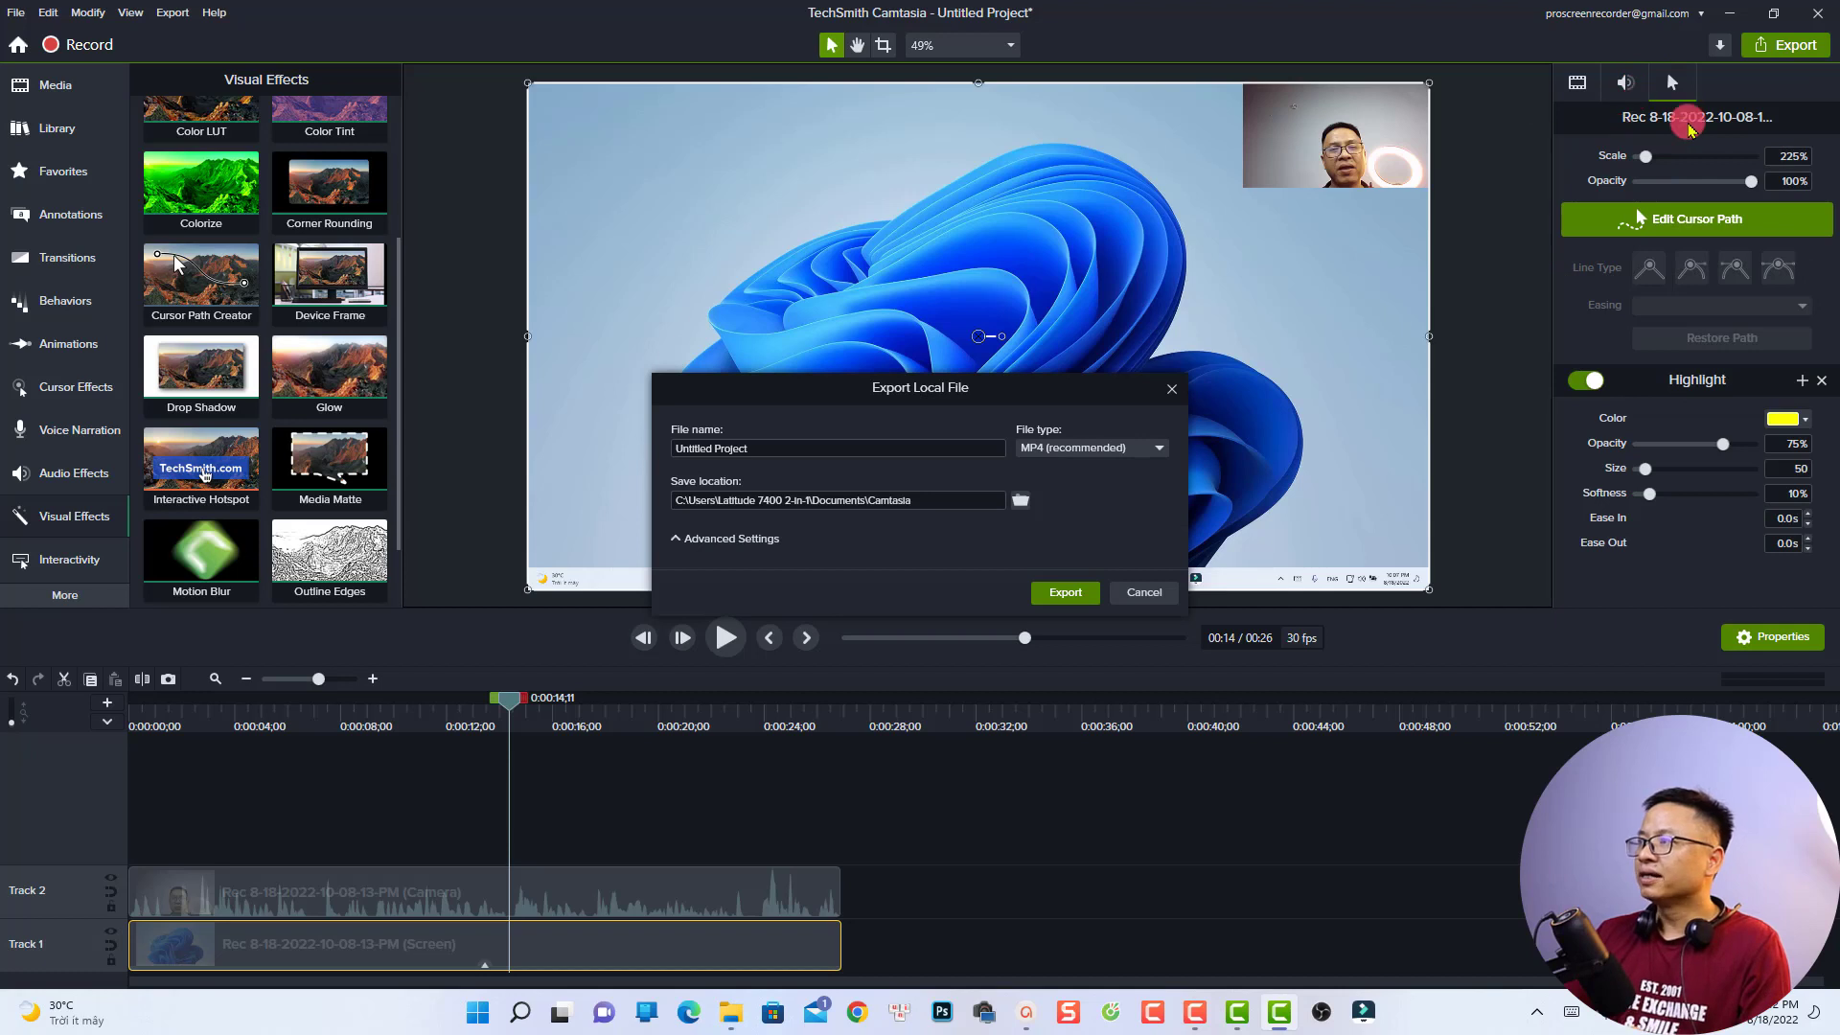
drag(788, 449, 604, 460)
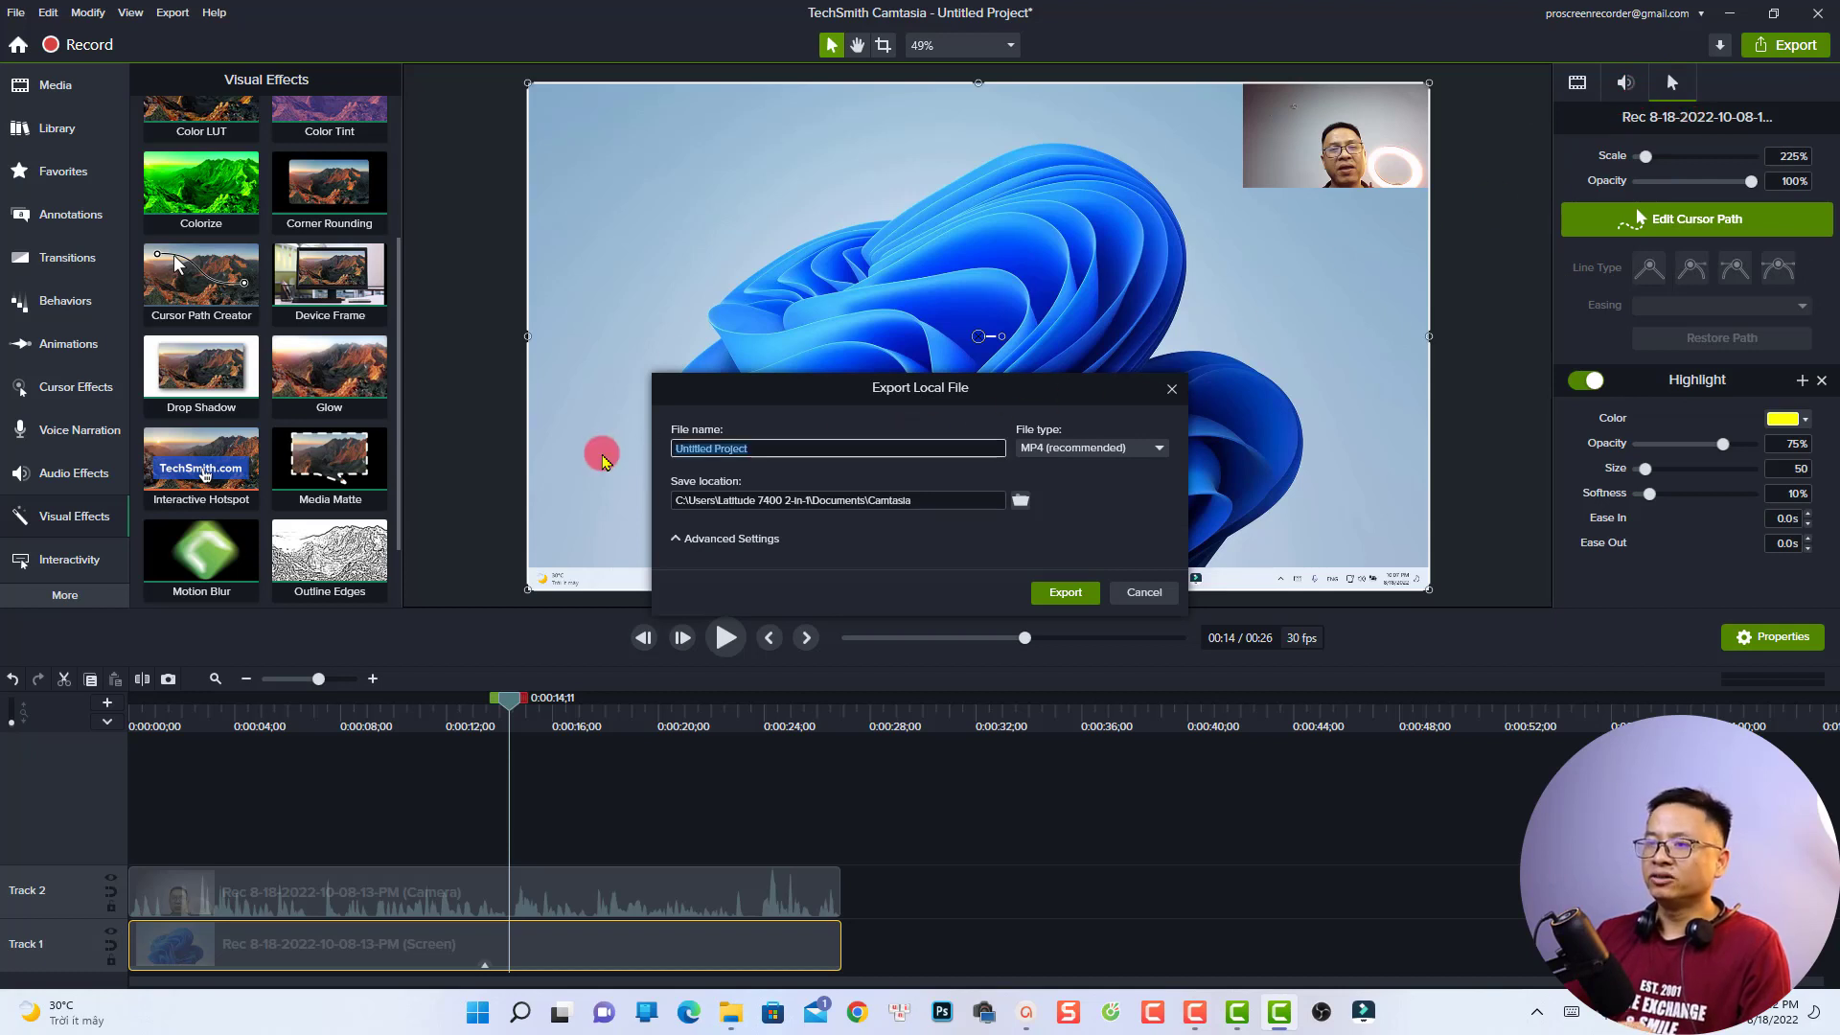
text(example)
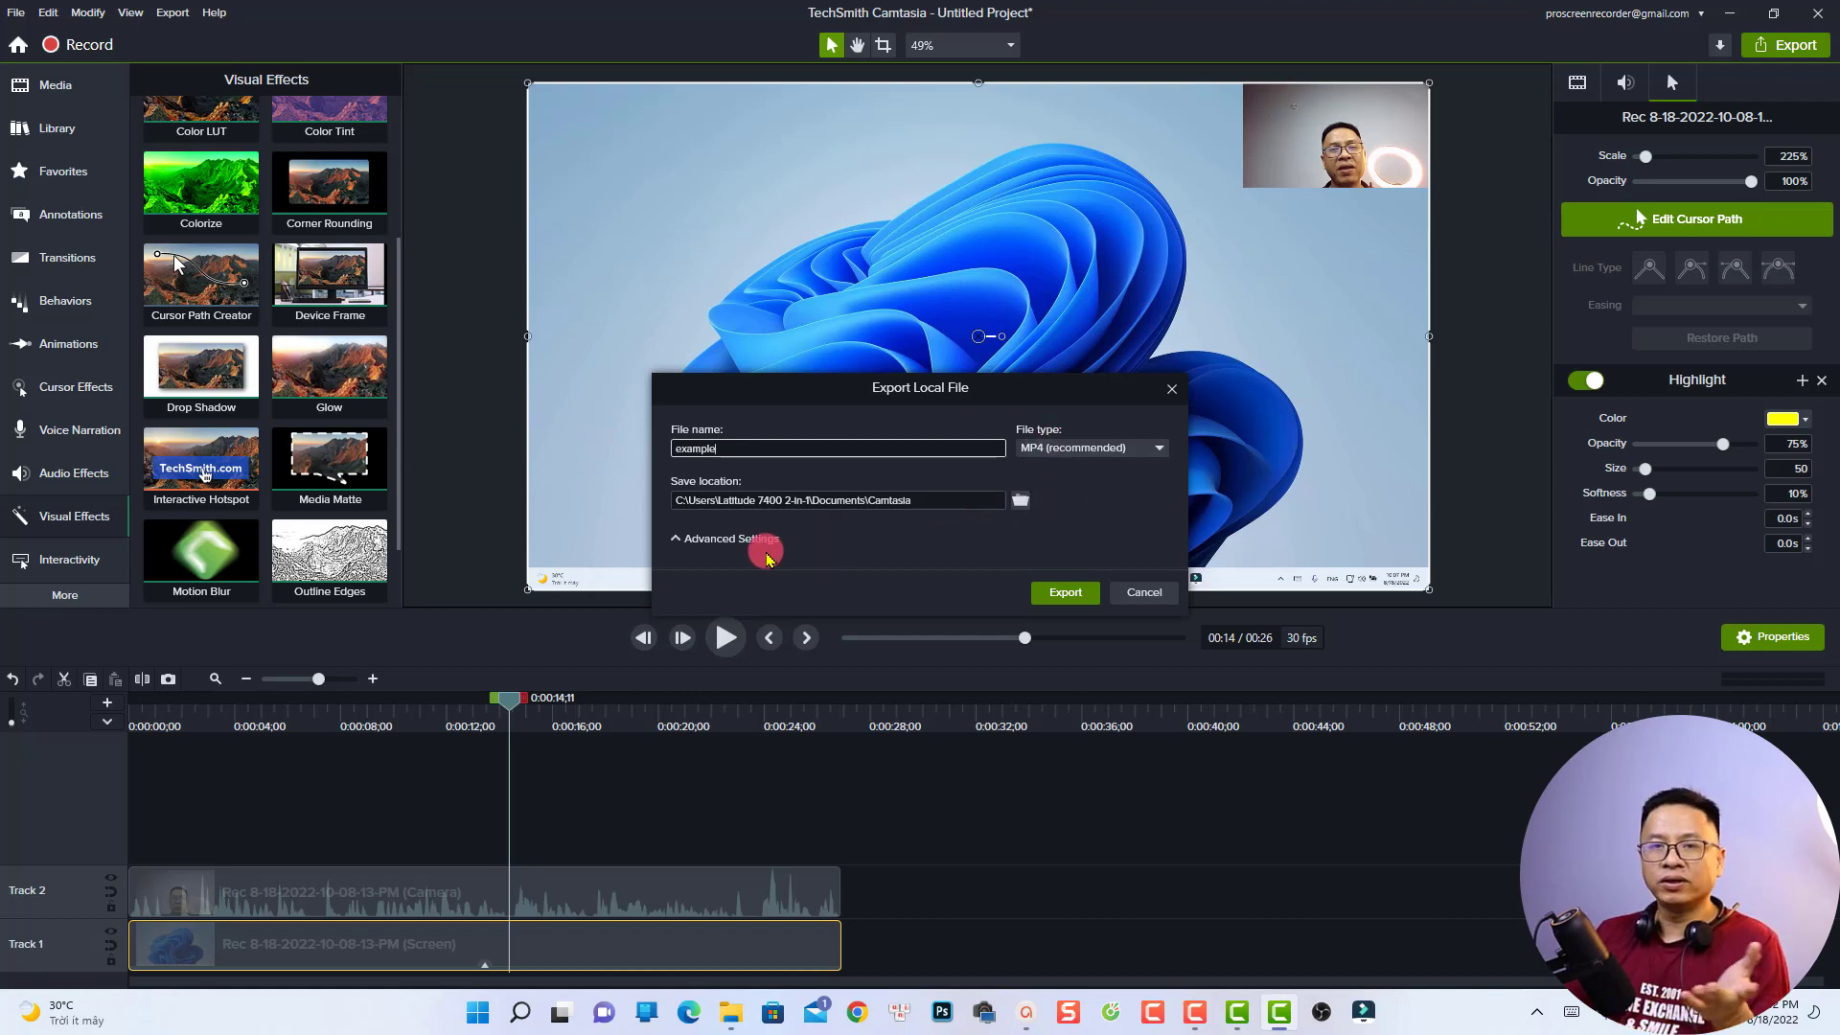
click(696, 540)
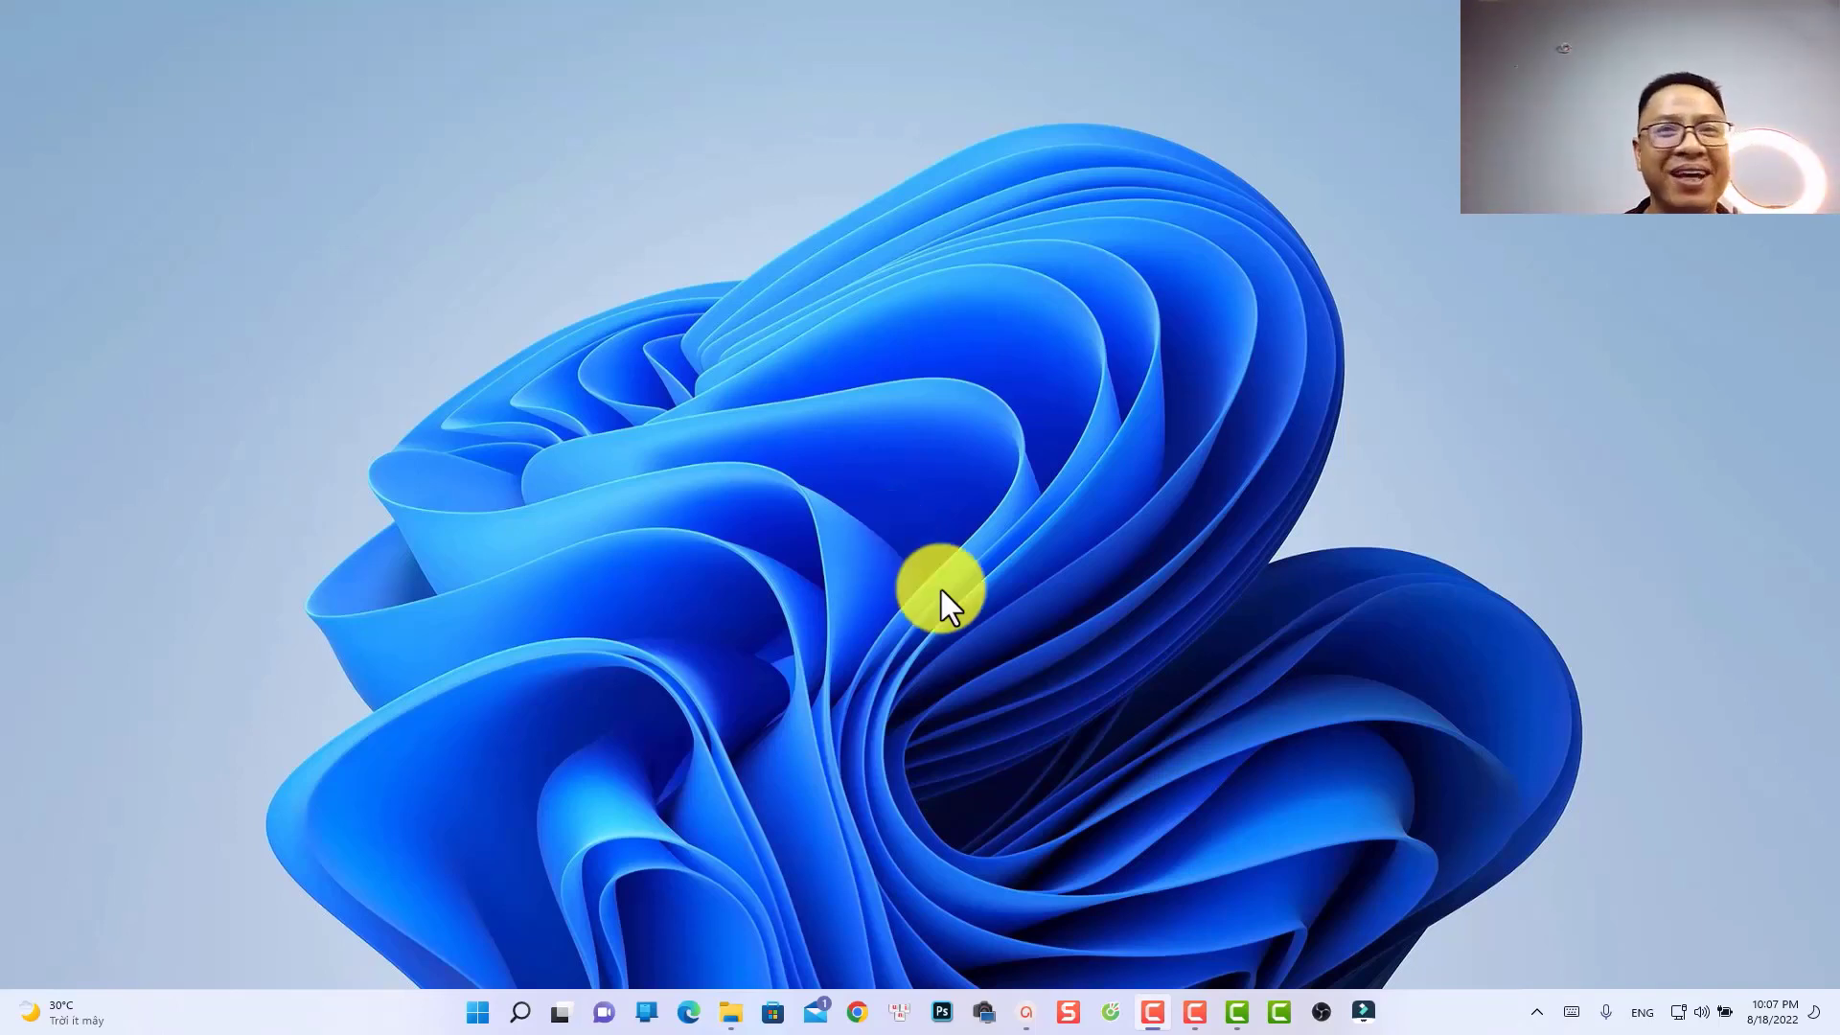
right_click(595, 398)
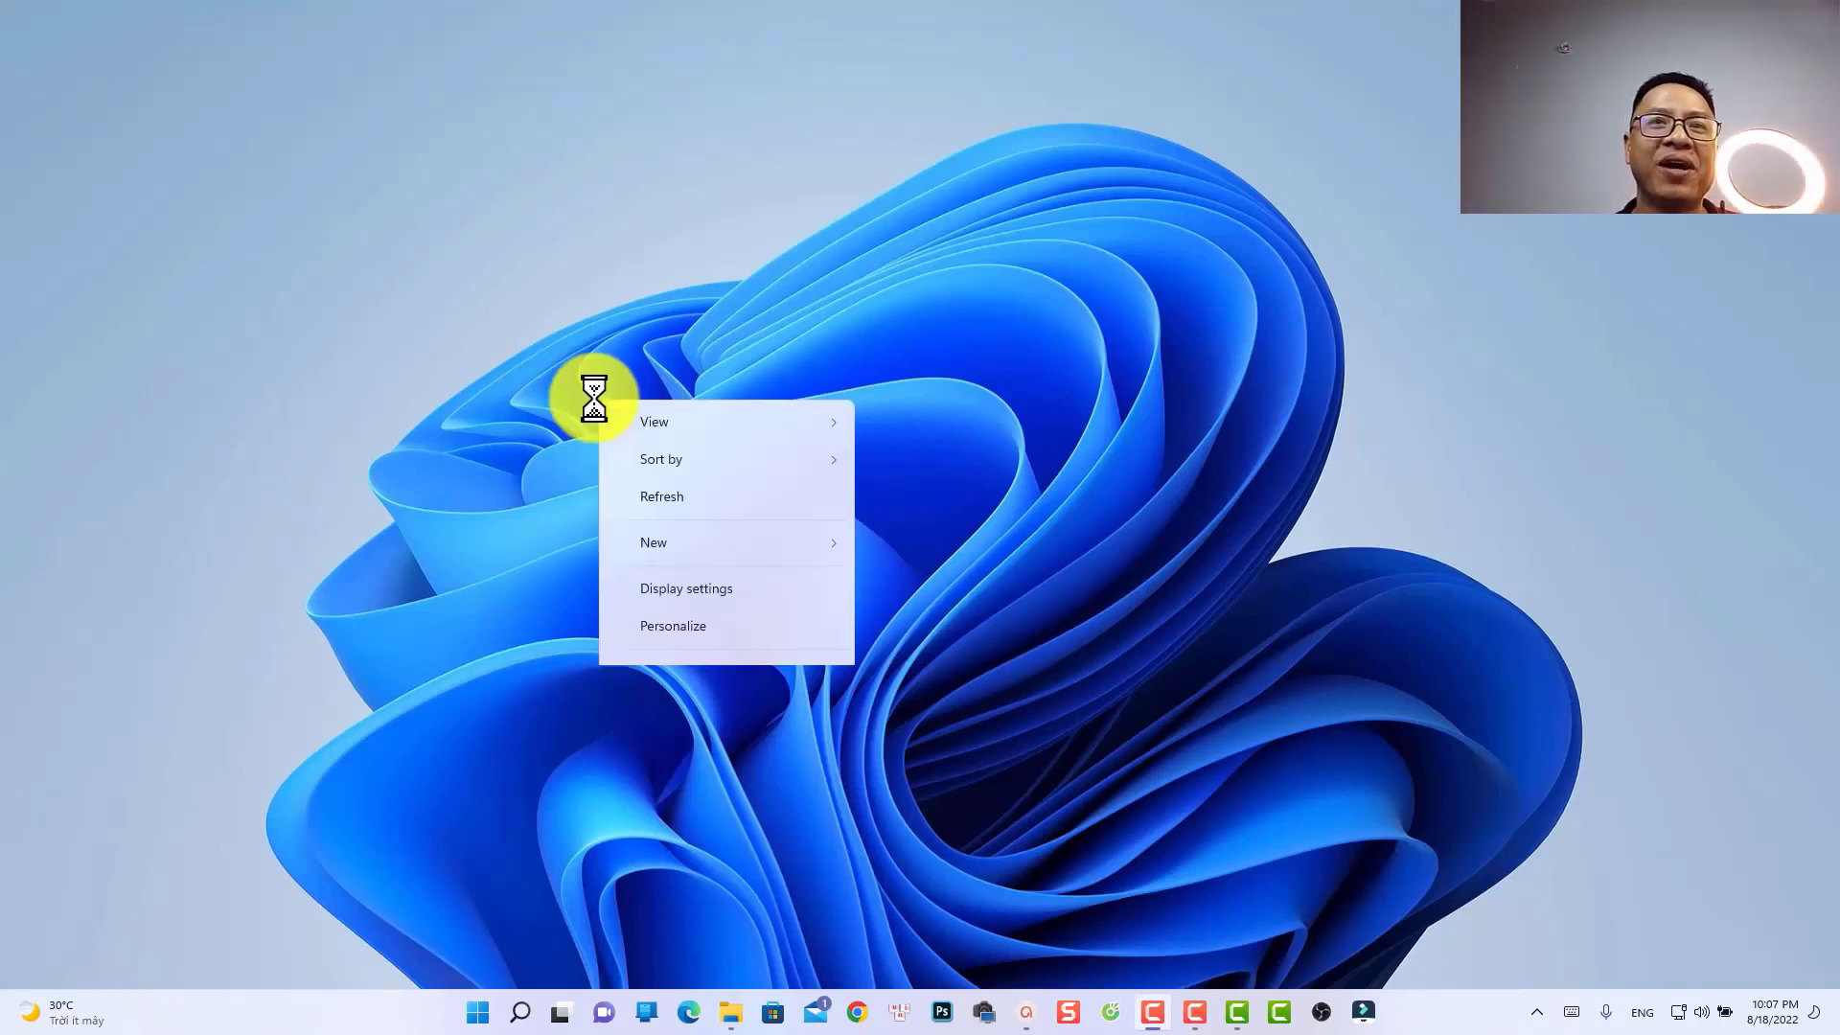
click(653, 485)
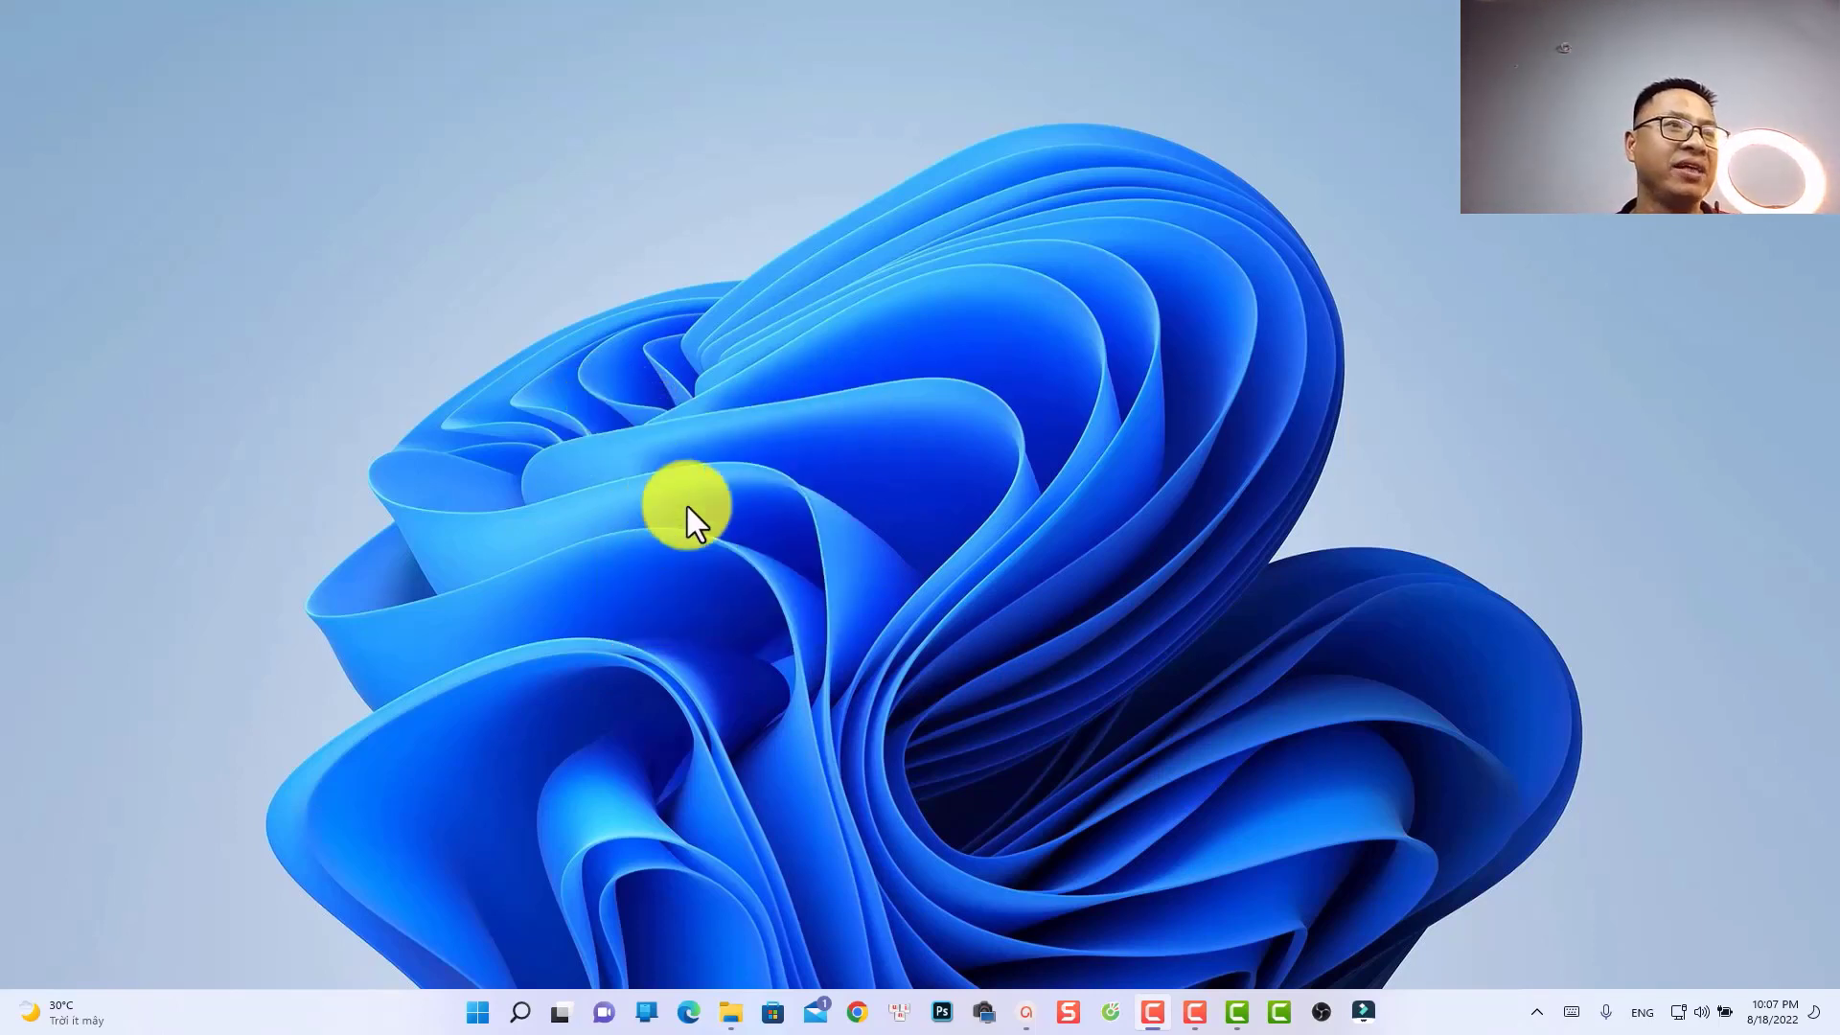